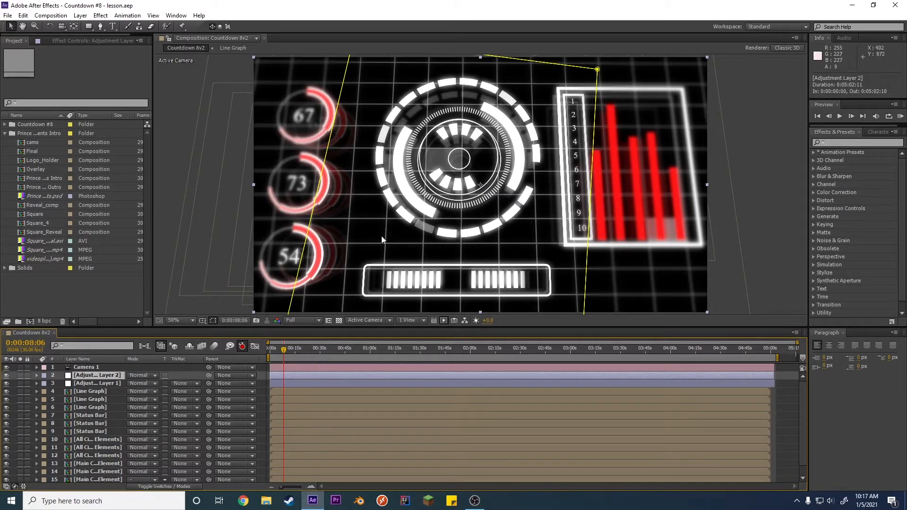
Step: Remove the second adjustment layer, which blurs the outer elements, from the composition
click(92, 382)
click(94, 377)
right_click(87, 375)
key(Escape)
click(7, 376)
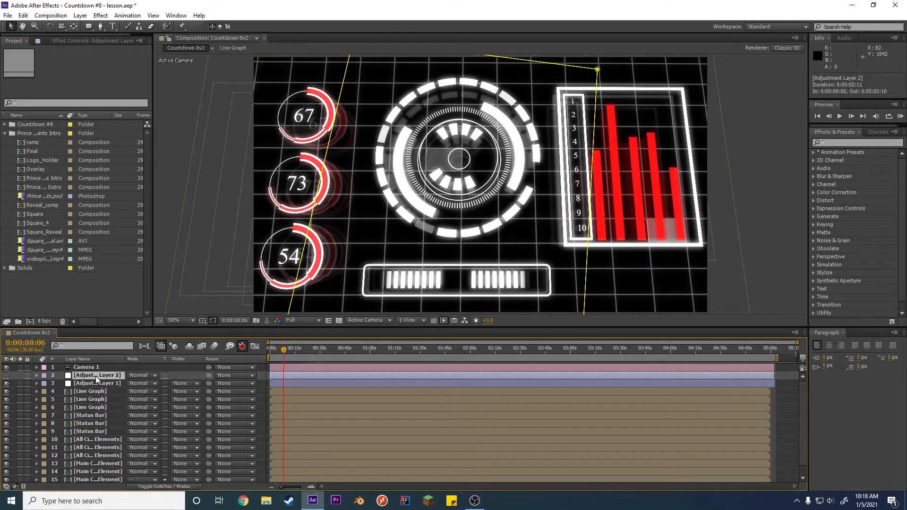
key(ctrl+z)
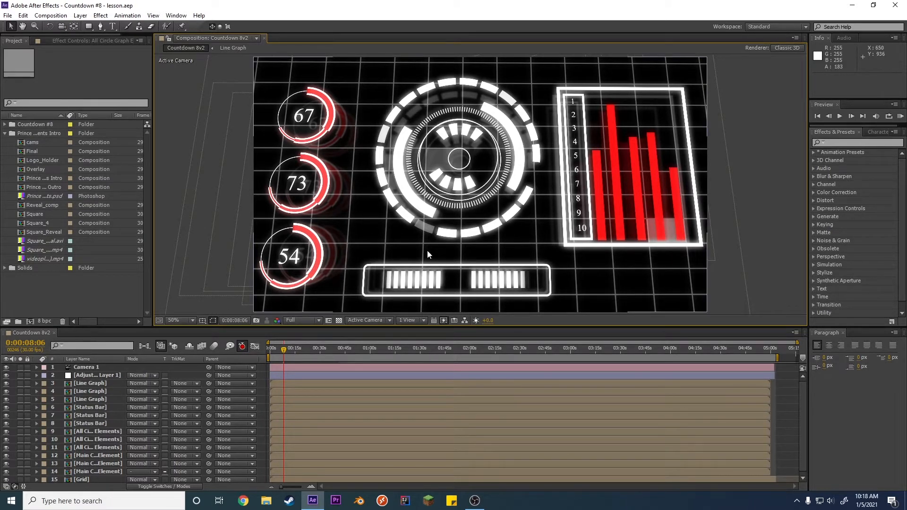
right_click(14, 397)
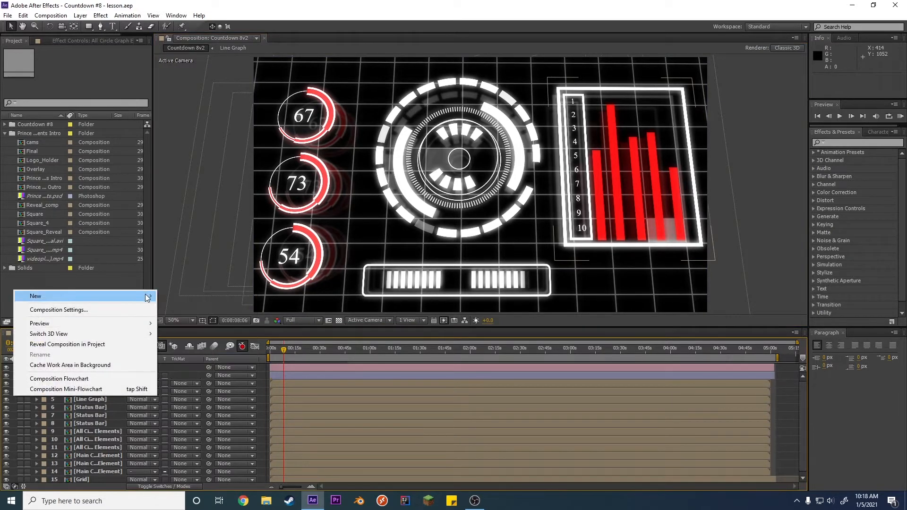
click(8, 400)
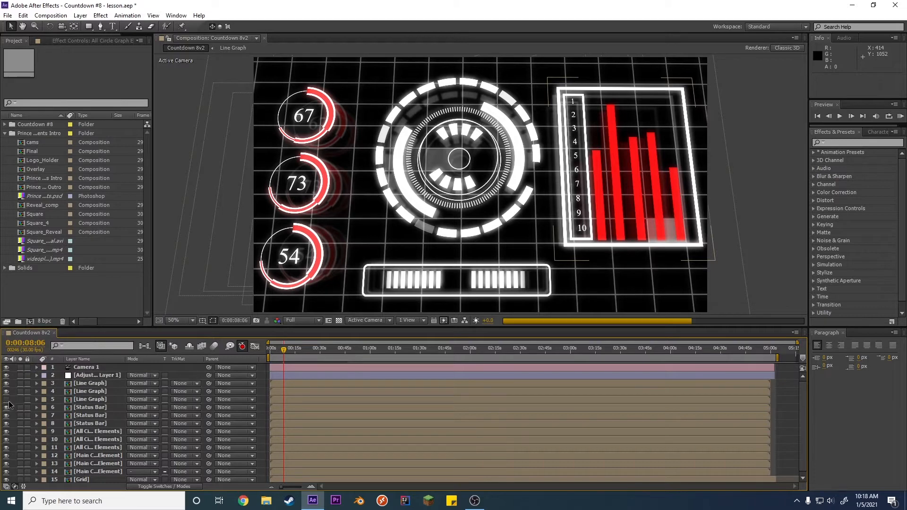
click(8, 401)
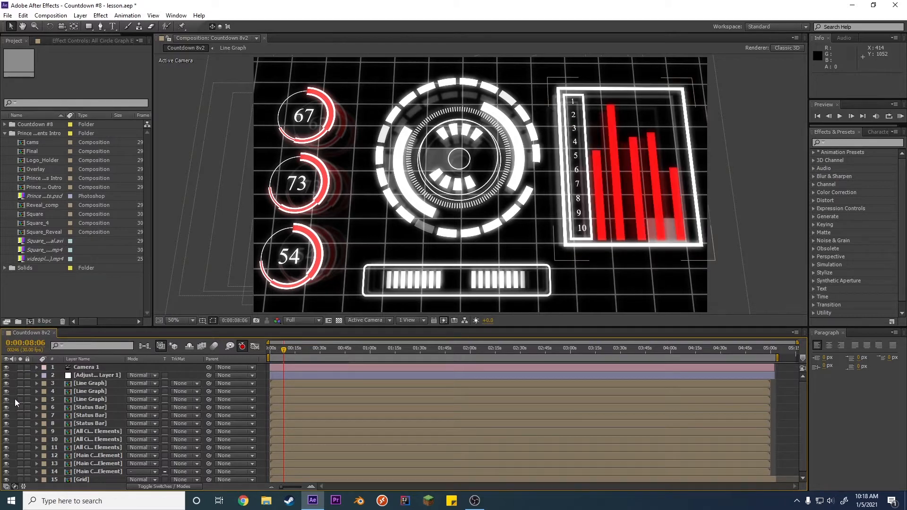
Step: Create a 1920 x 1080 solid layer in dark blue (00002D)
right_click(16, 372)
mouse_move(21, 381)
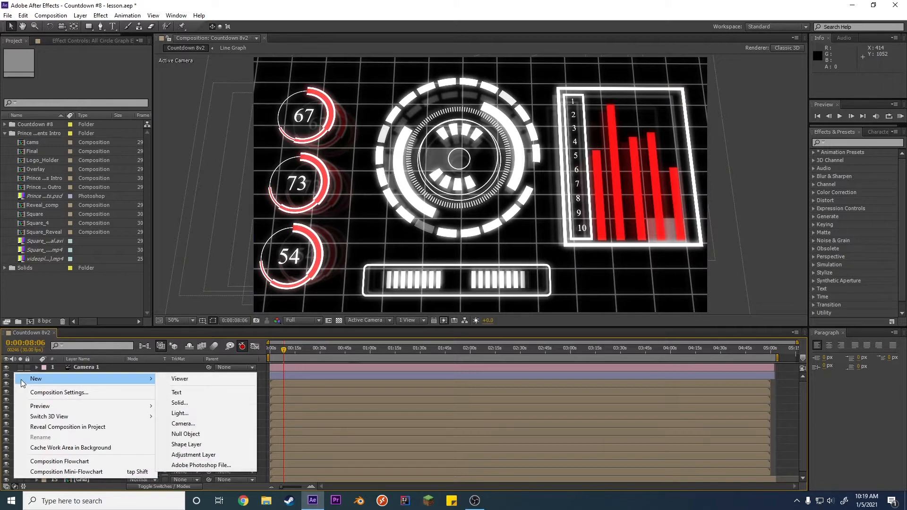
click(184, 405)
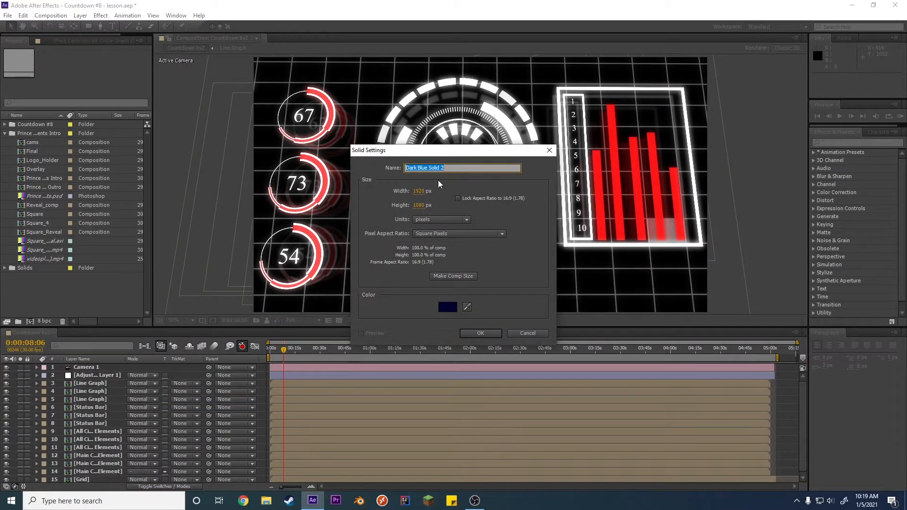
click(447, 308)
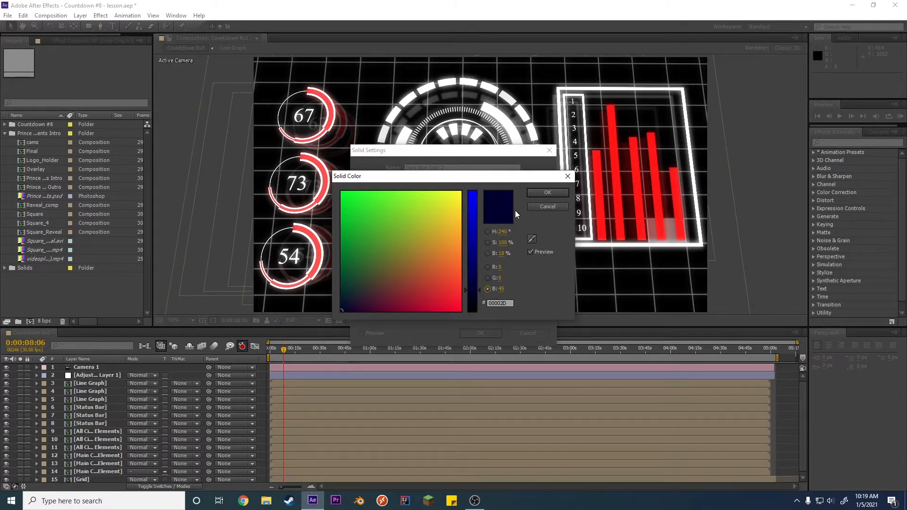
click(551, 192)
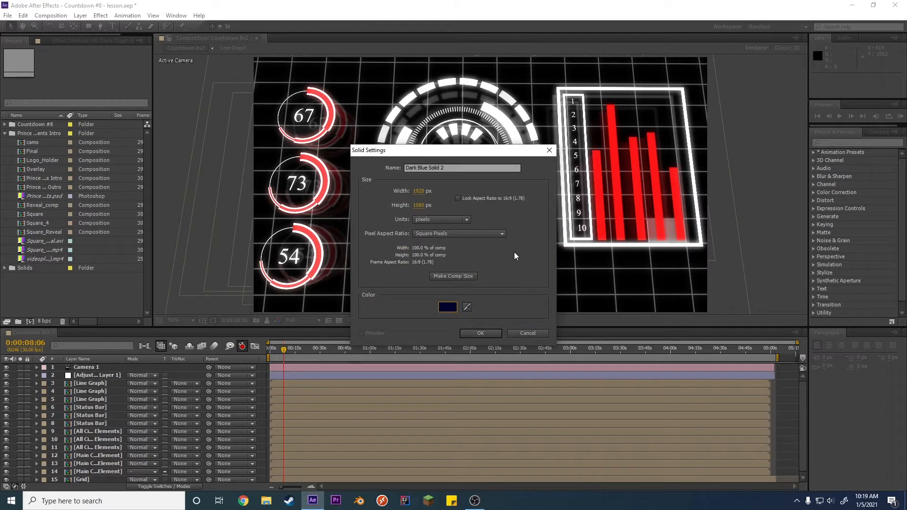
click(476, 335)
click(466, 332)
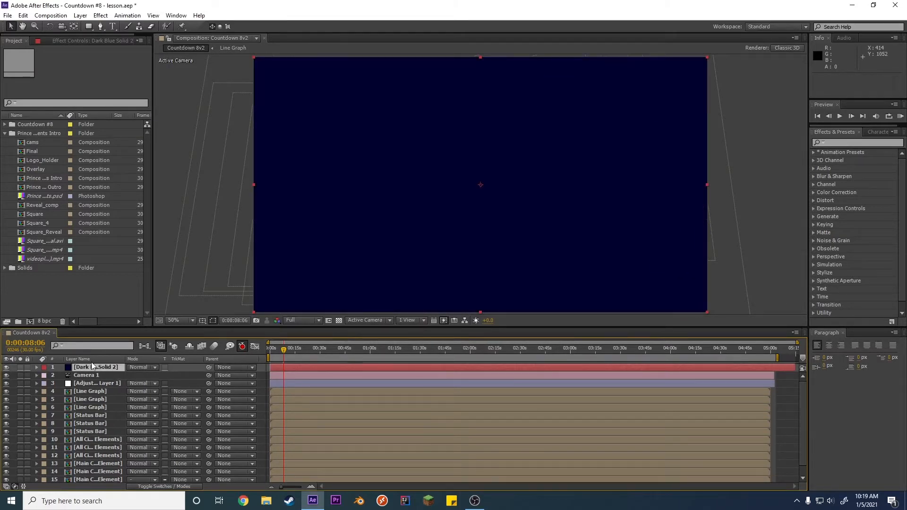
Step: Move the dark blue solid directly below the camera layer and set its blending mode to Hue
drag(100, 367, 97, 381)
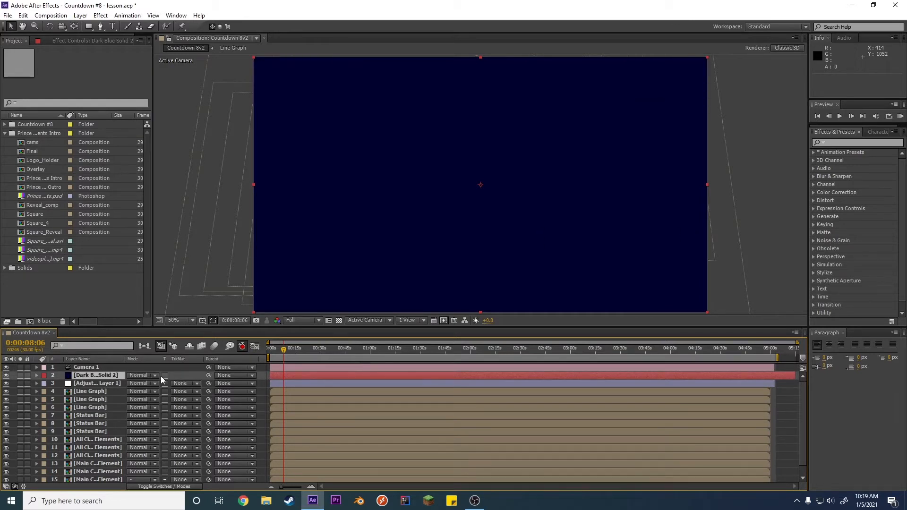
click(178, 488)
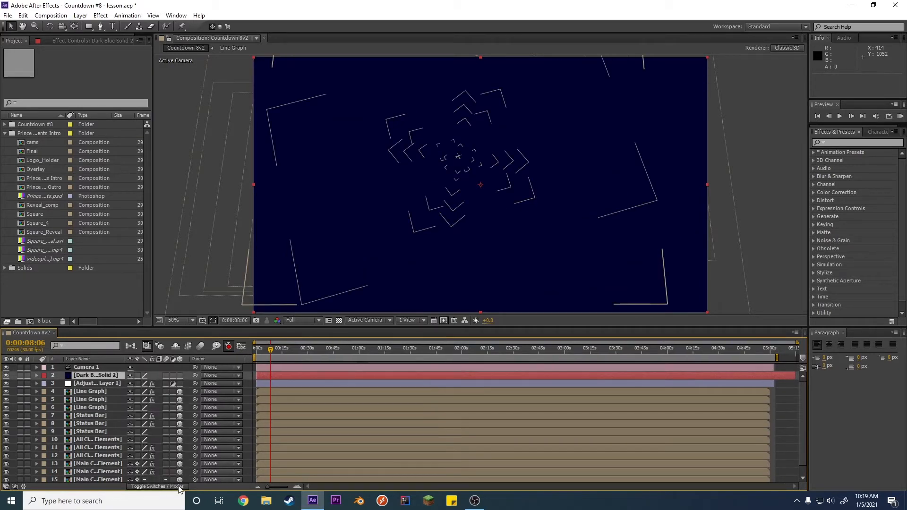
click(178, 487)
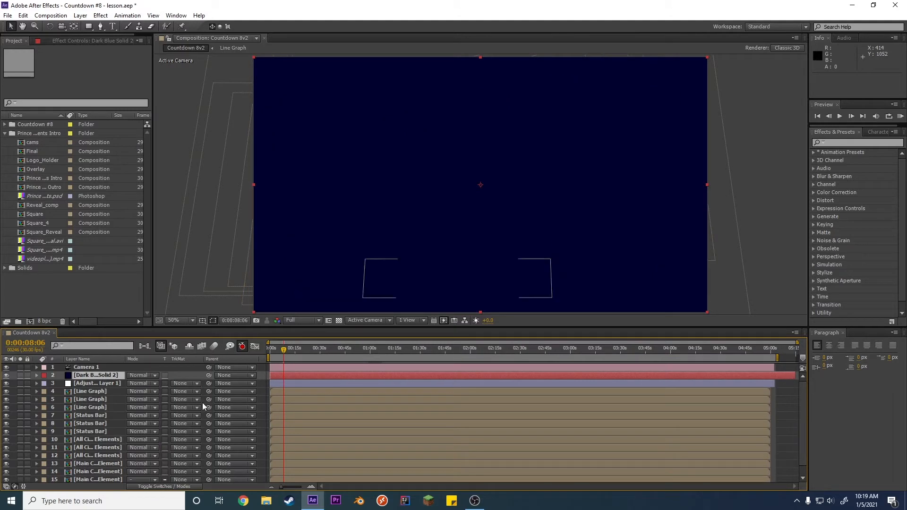
click(159, 486)
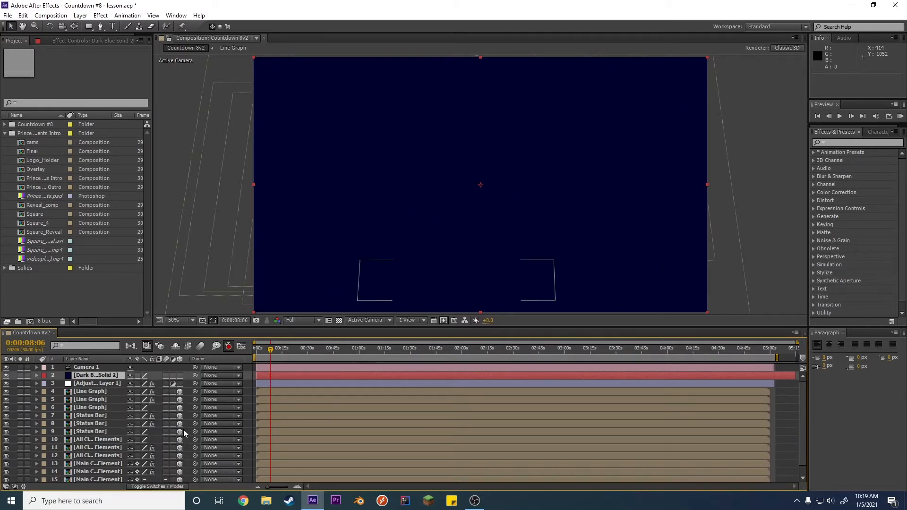
click(159, 486)
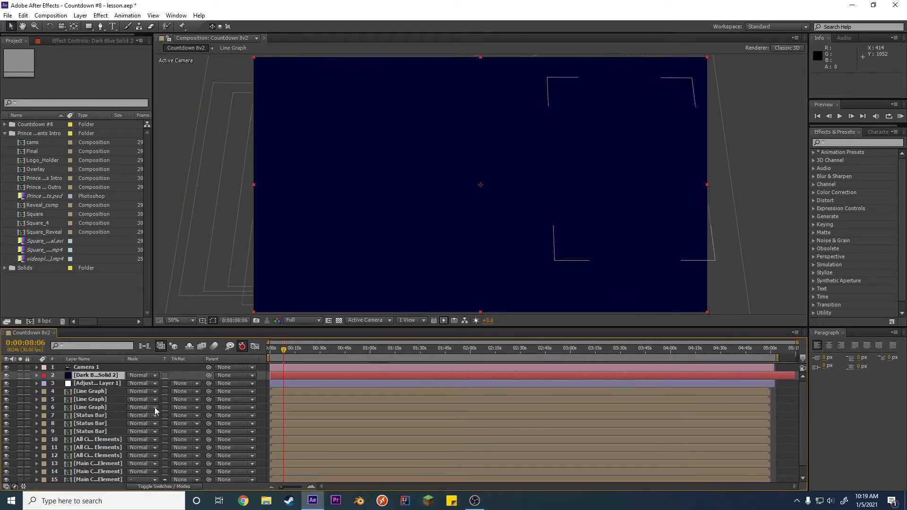
click(149, 375)
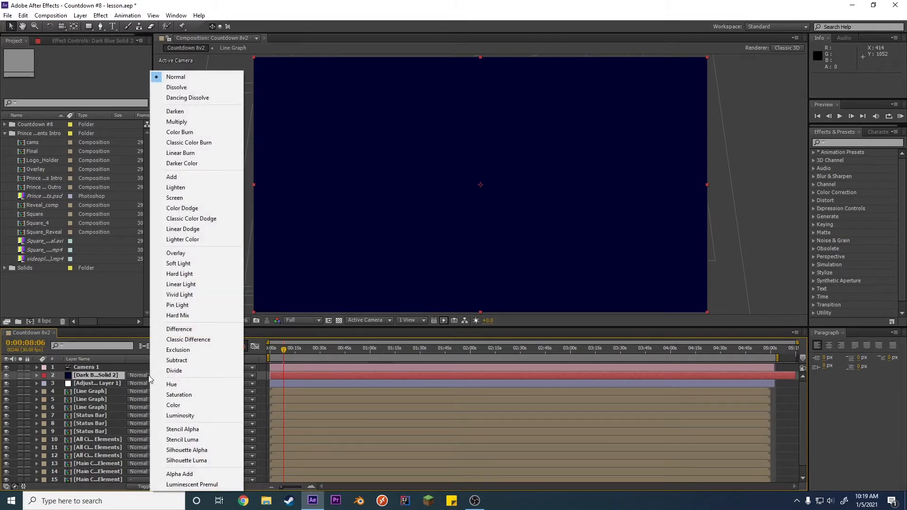
click(177, 387)
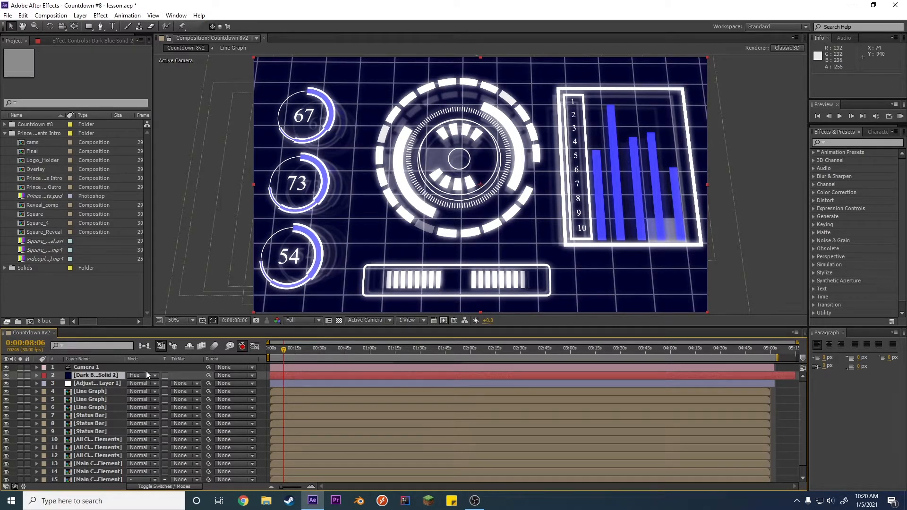
Step: Undo the dark blue solid and create a 1920 x 1080 solid in a brighter blue (0000C7) instead
key(ctrl+z)
key(ctrl+z)
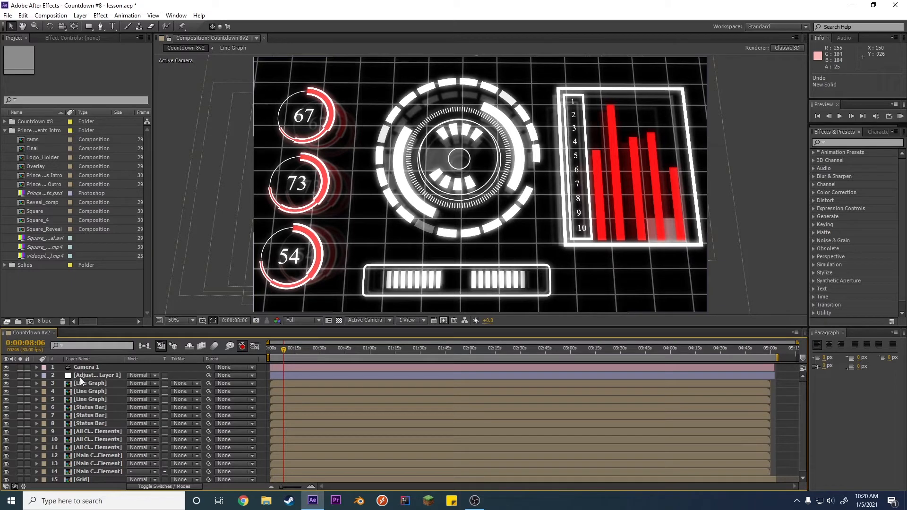
right_click(59, 385)
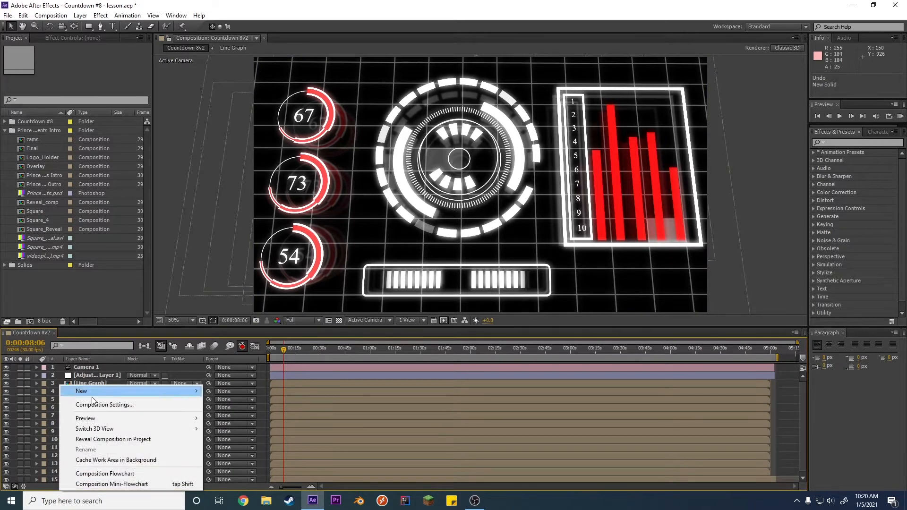
mouse_move(95, 392)
click(231, 415)
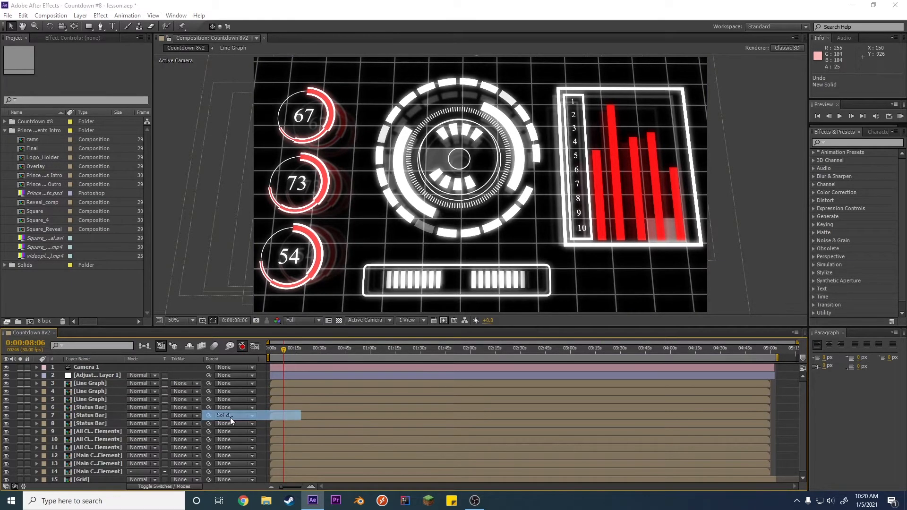
click(443, 308)
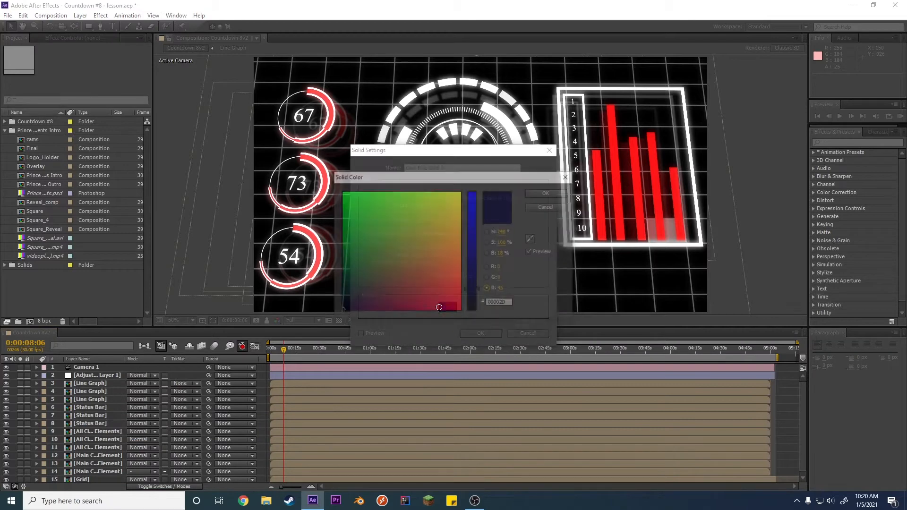
drag(476, 275, 478, 218)
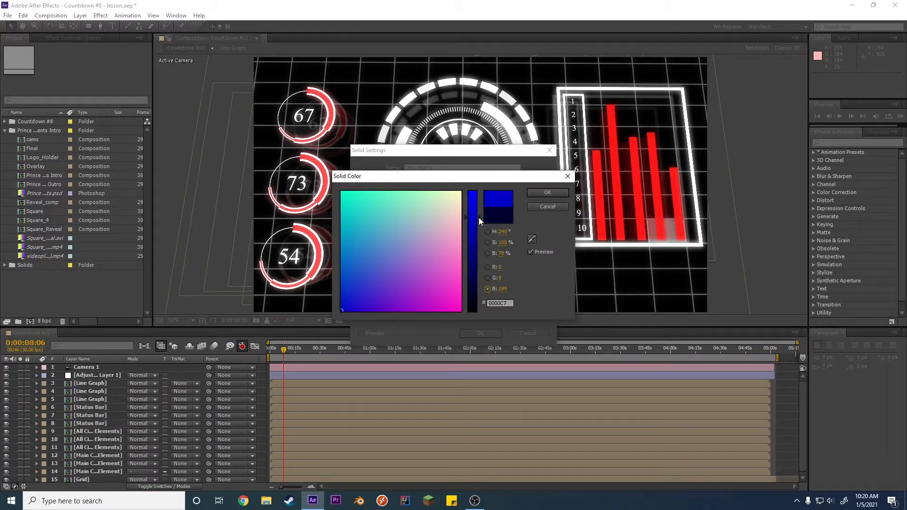
click(547, 192)
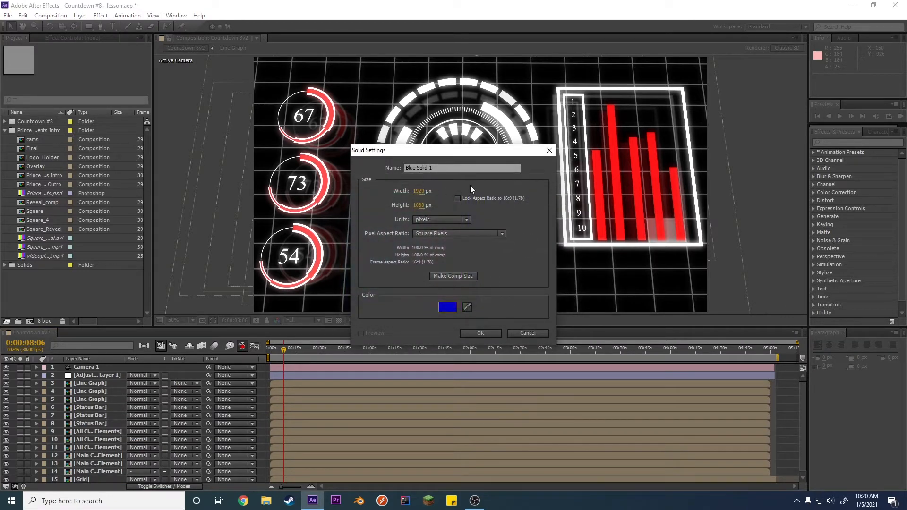
click(479, 333)
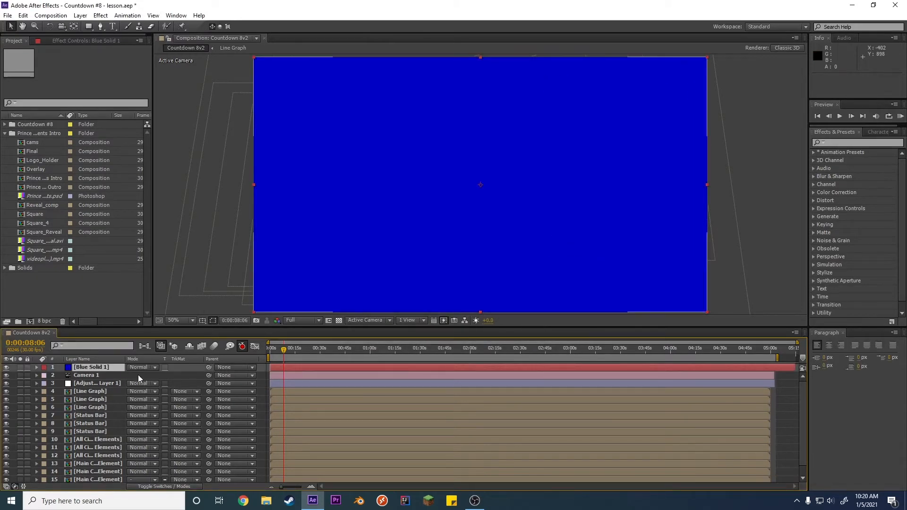
Step: Place the bright blue solid directly below the camera layer and set its blending mode to Hue
drag(111, 369, 111, 379)
click(137, 375)
click(163, 385)
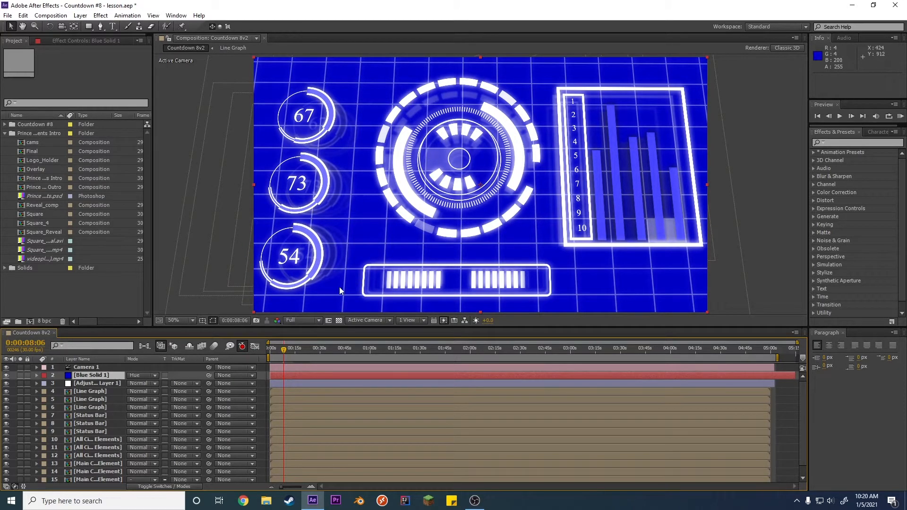
Step: Undo the bright blue solid's blending mode, its reordering and its creation
key(ctrl+z)
key(ctrl+z)
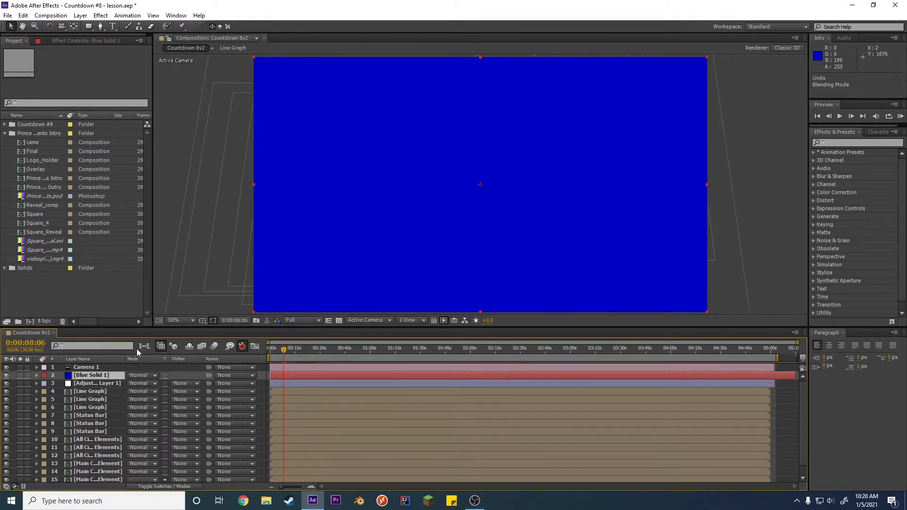
key(ctrl+z)
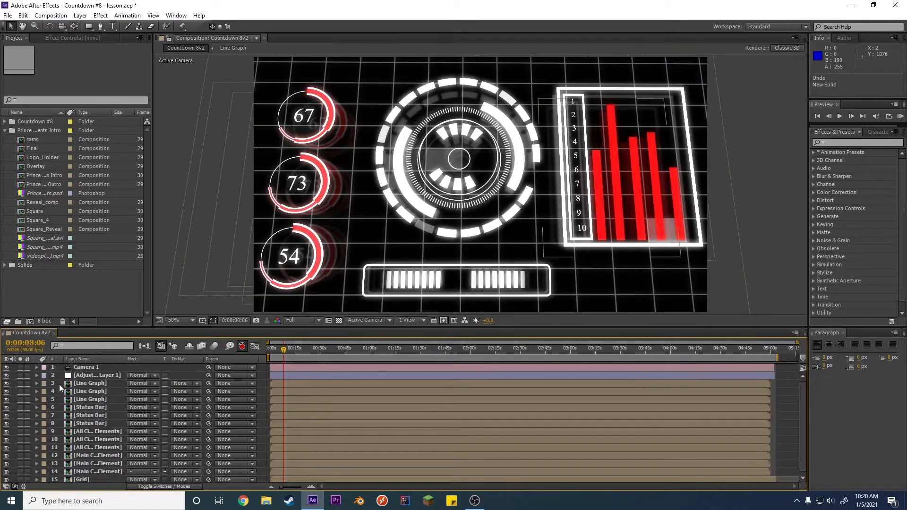
Step: Create a new 1920 x 1080 solid layer in dark blue (000044)
right_click(59, 384)
mouse_move(127, 391)
click(224, 414)
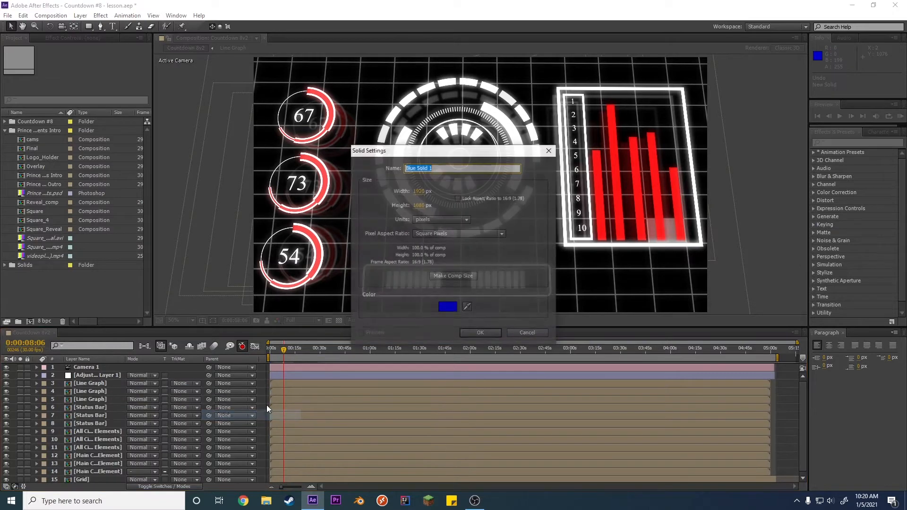
click(446, 308)
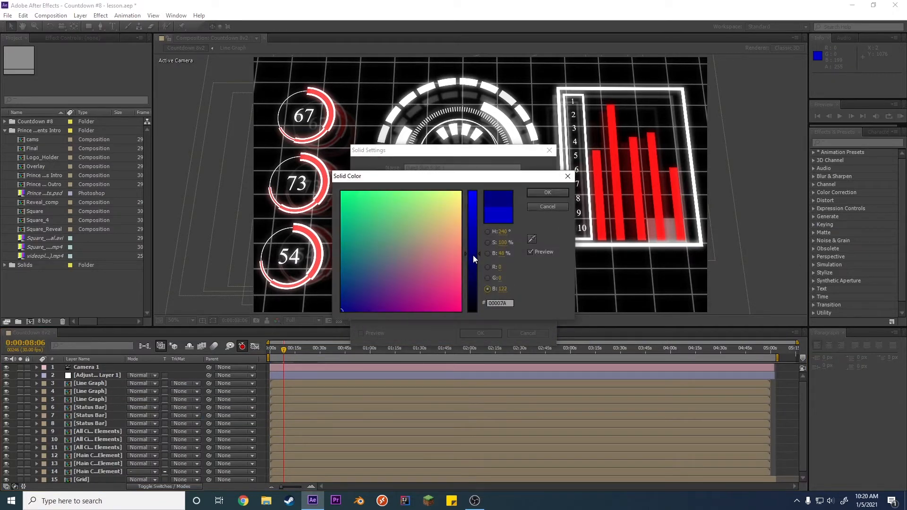
drag(473, 271, 472, 279)
click(547, 192)
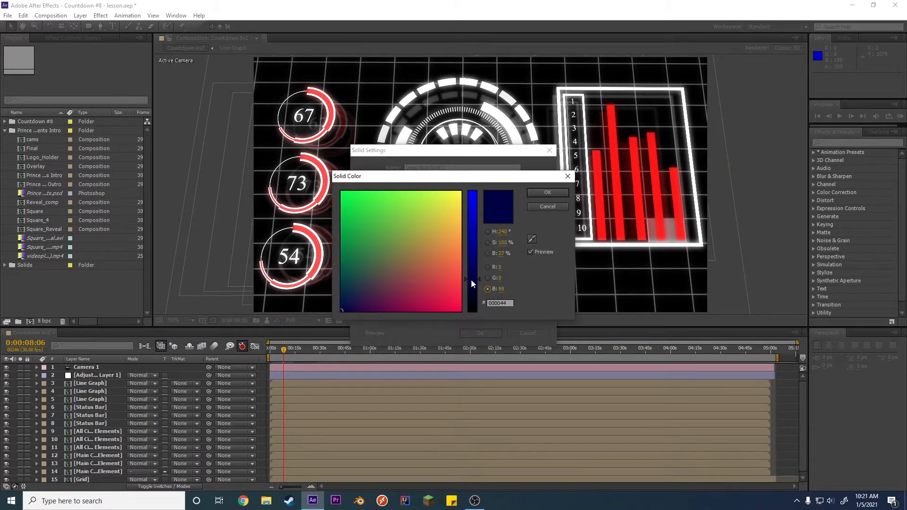
key(Return)
click(480, 333)
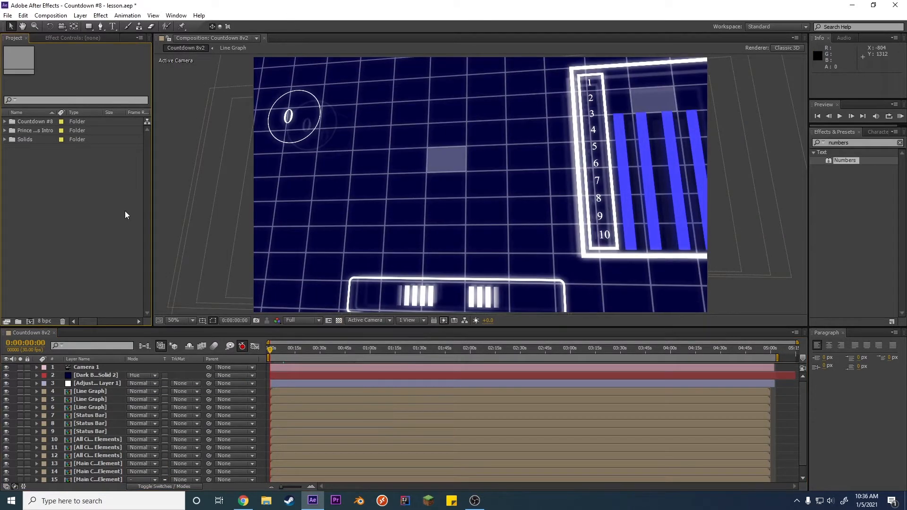
Step: Start a new composition named Timer using the HDTV 1080 29.97 preset
right_click(73, 192)
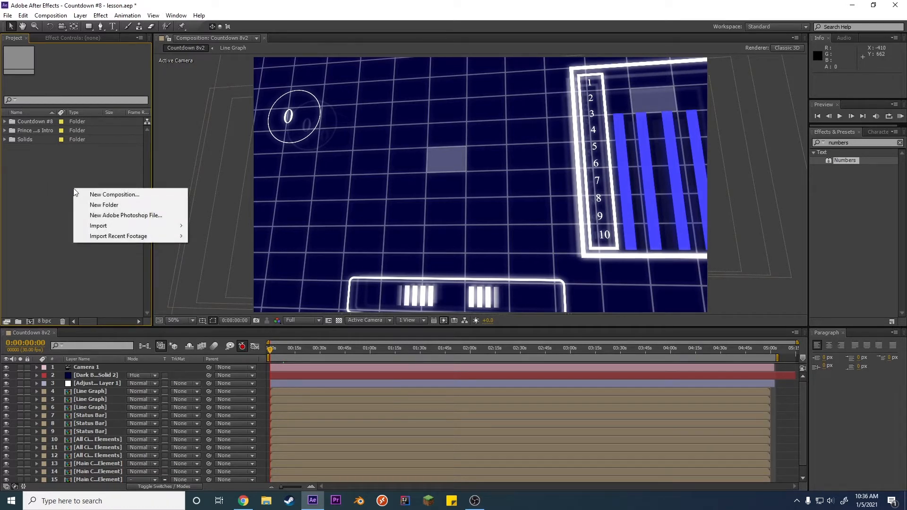
click(105, 195)
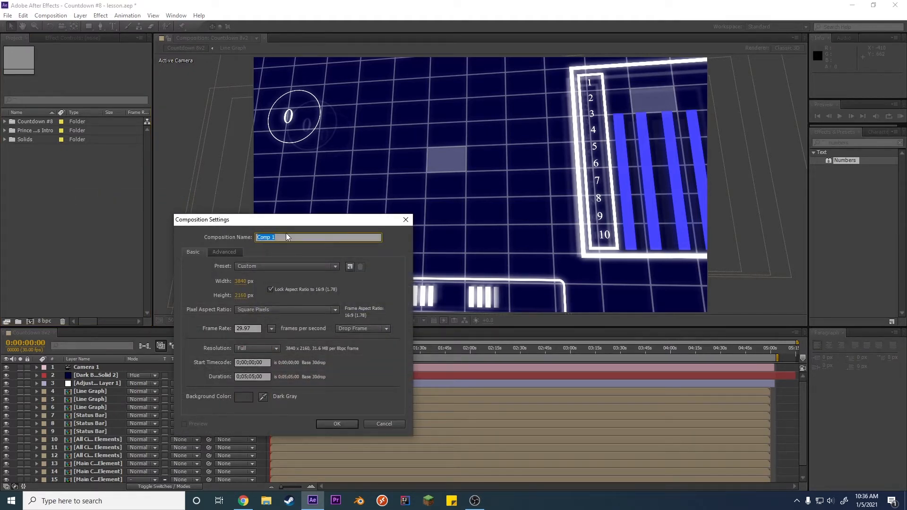
text(Timer)
drag(286, 237, 259, 231)
click(265, 267)
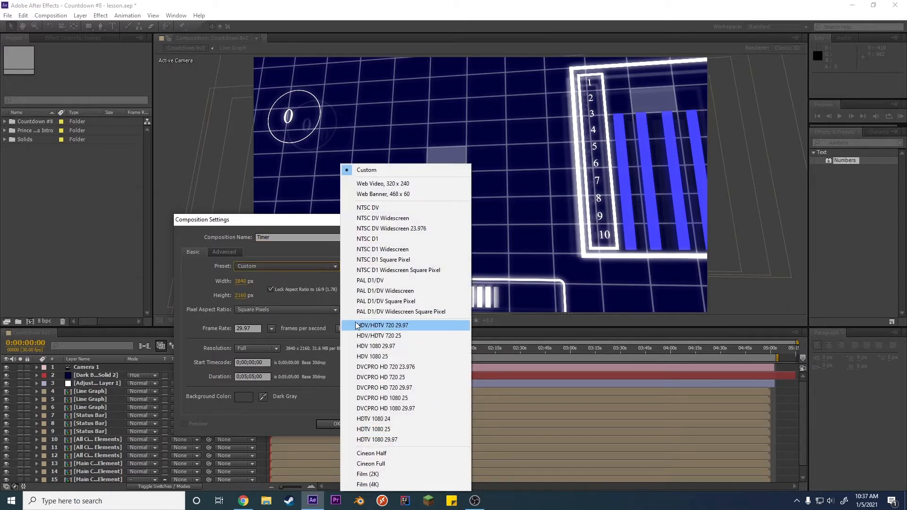
click(398, 441)
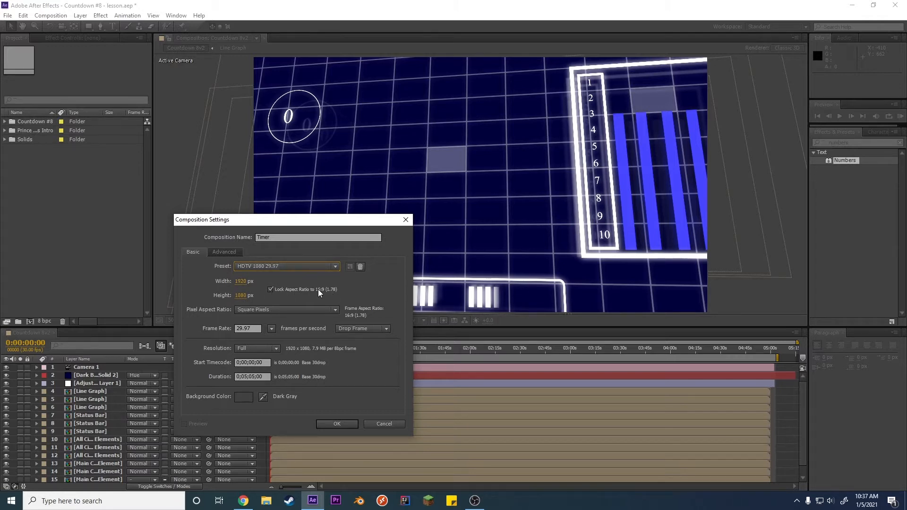
Step: Set the new composition's width to 3840 px with the aspect ratio locked, sample black as its background color, and create it
click(243, 281)
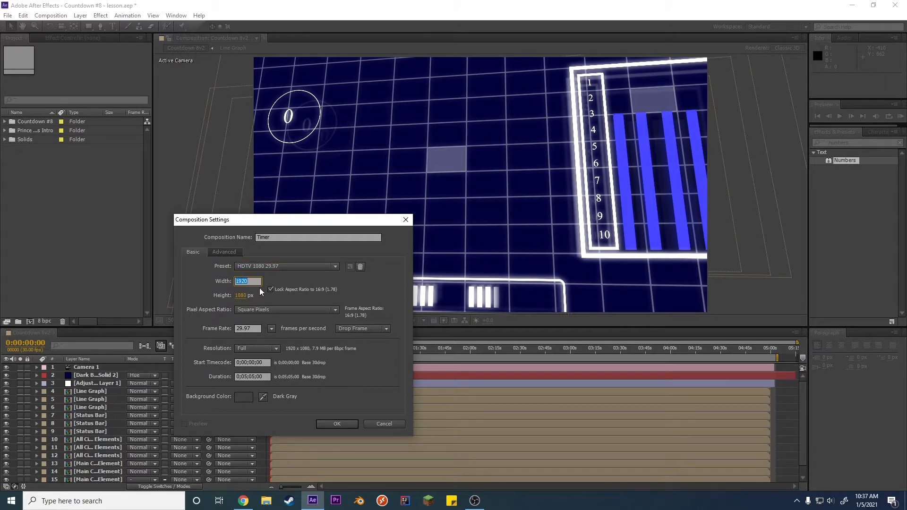
text(3840)
click(287, 303)
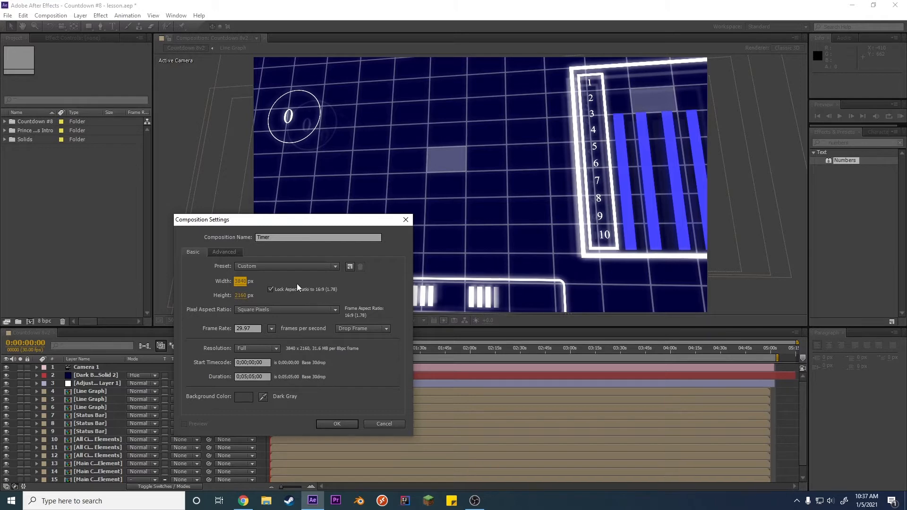
click(263, 397)
click(266, 462)
click(337, 424)
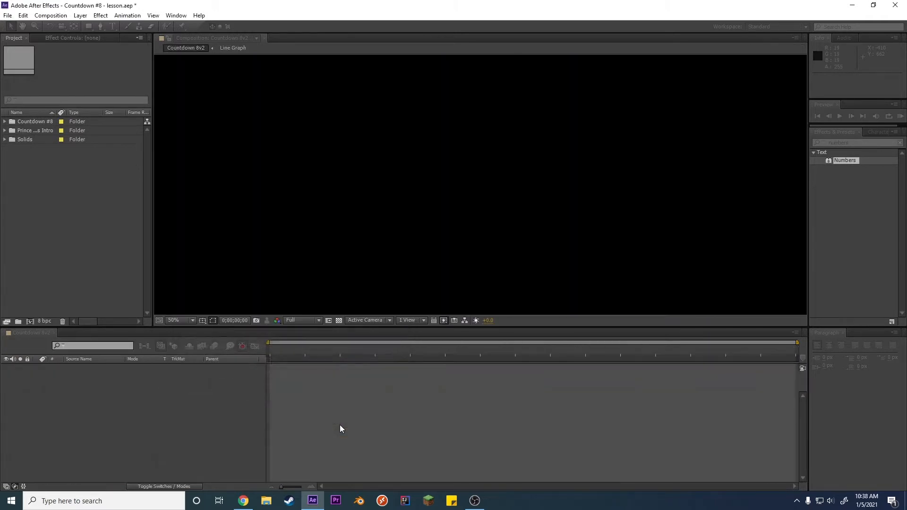
Step: Fit the Timer composition in the viewer and add a black 3840 x 2160 solid named Timer
click(185, 319)
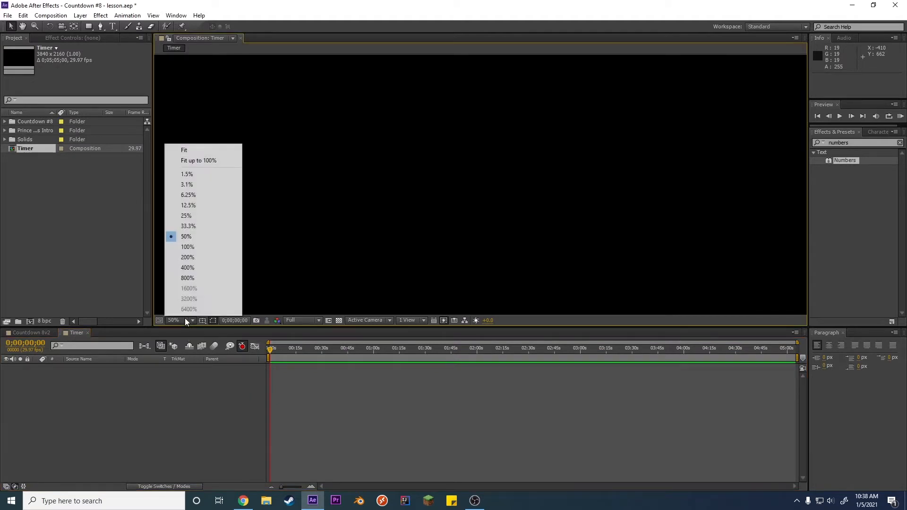
click(194, 151)
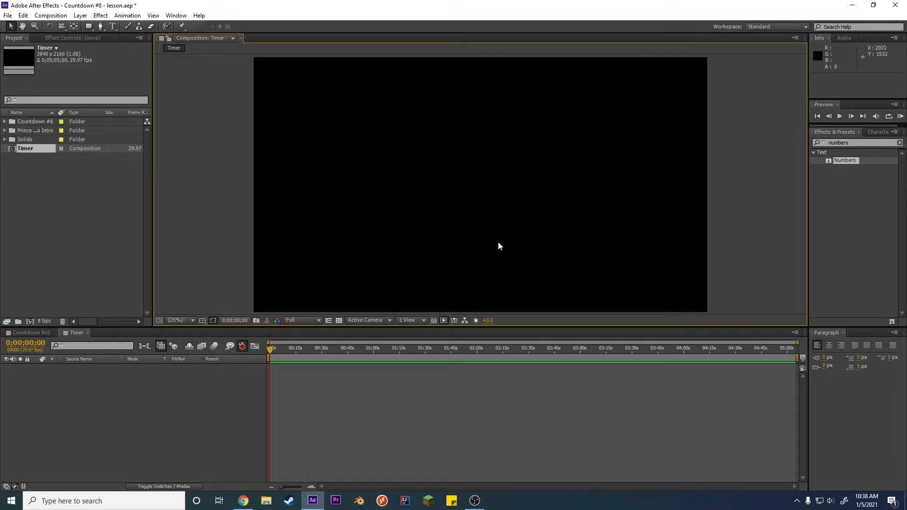
right_click(220, 395)
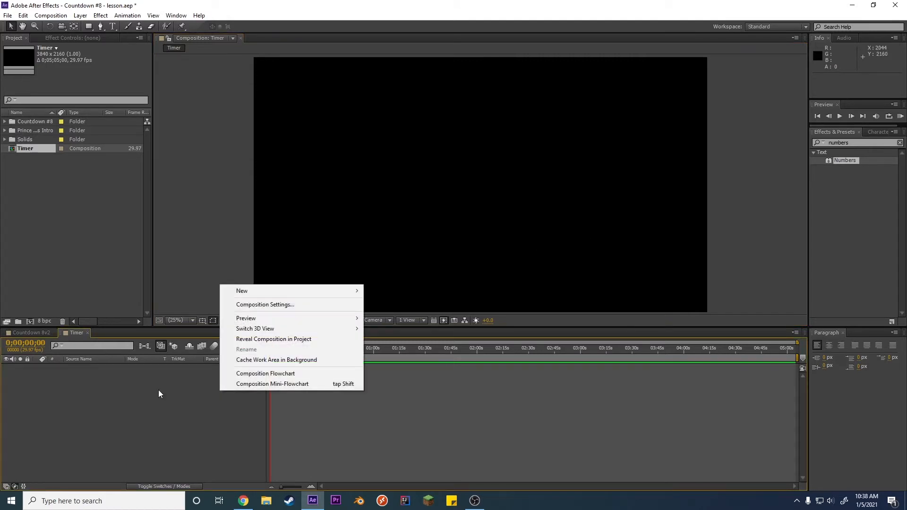
mouse_move(257, 292)
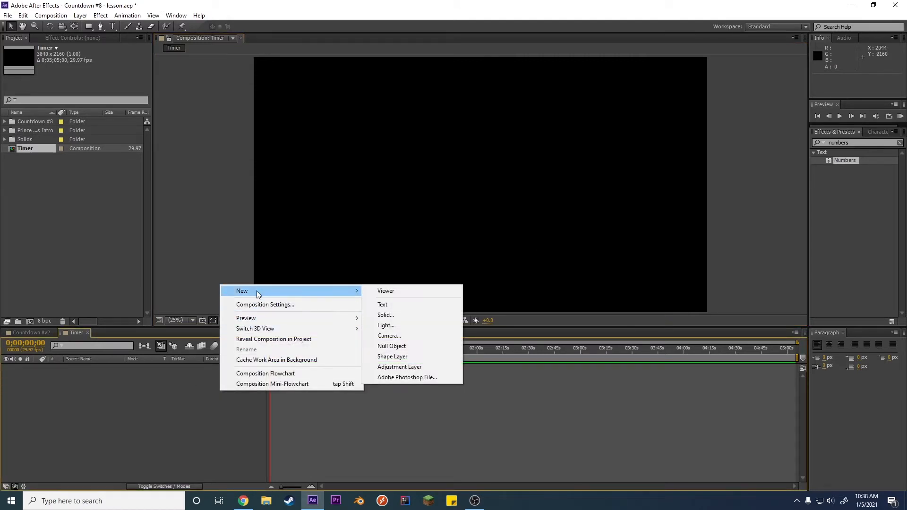
click(395, 313)
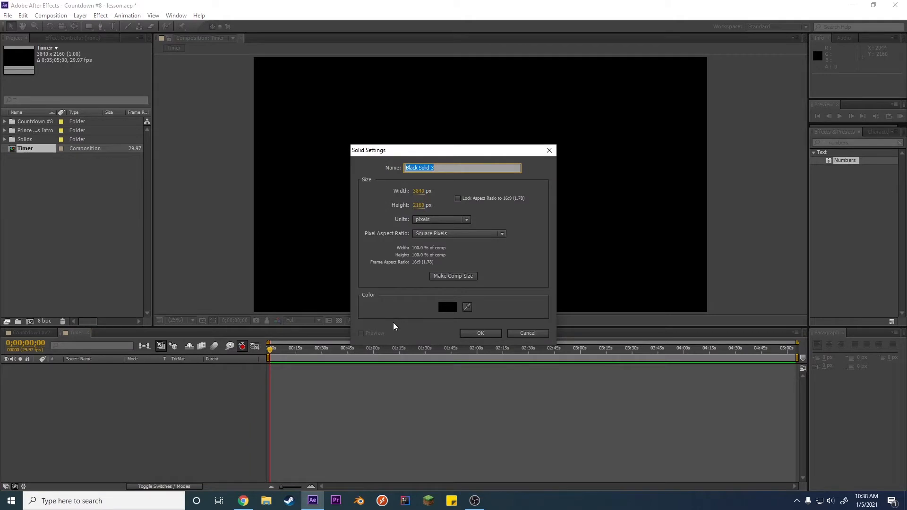
text(Timer)
click(454, 308)
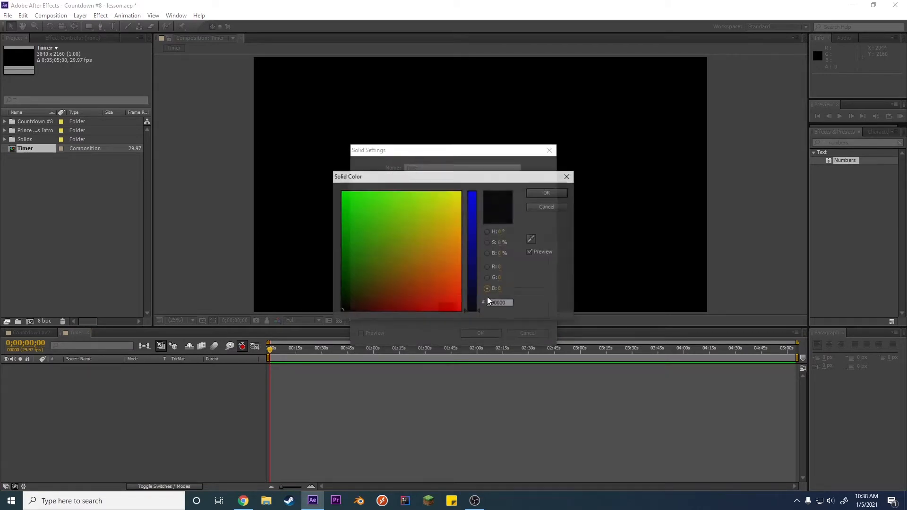
click(554, 192)
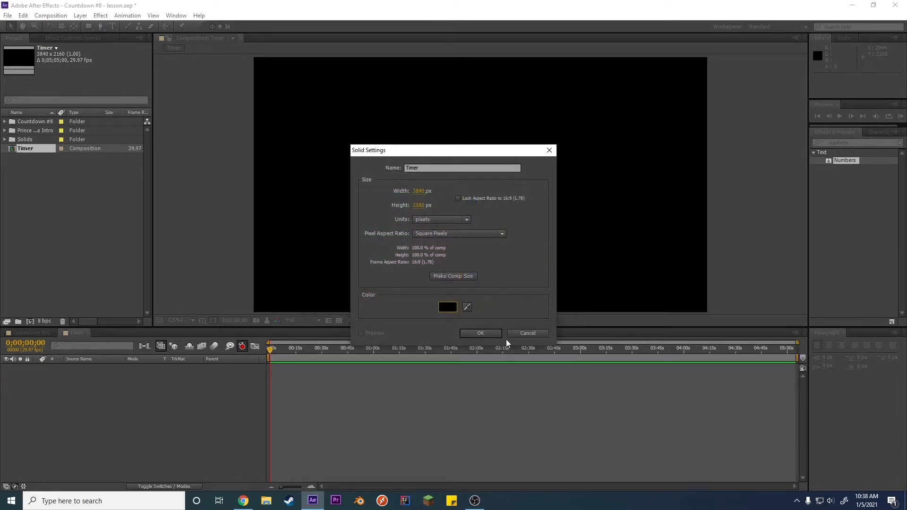
click(458, 199)
click(472, 332)
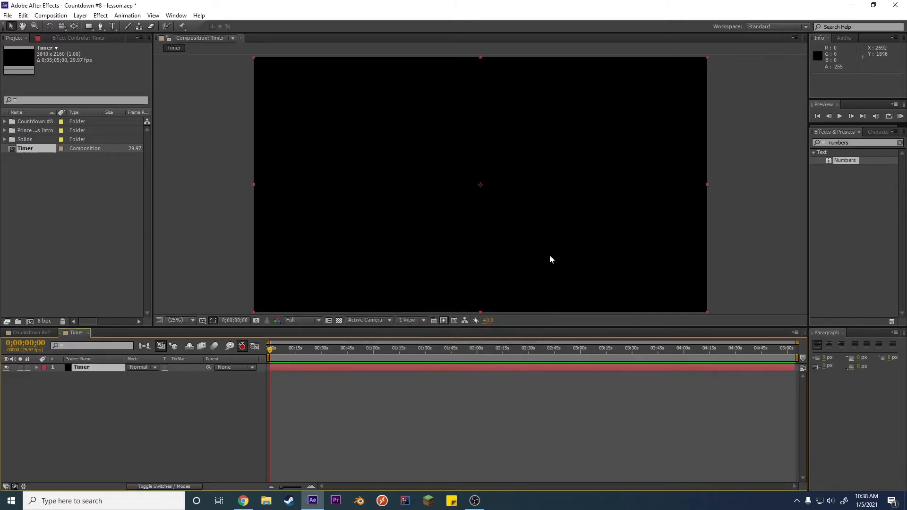
Step: Turn on the transparency grid and toggle the Timer solid's visibility off and on to check the background
click(339, 320)
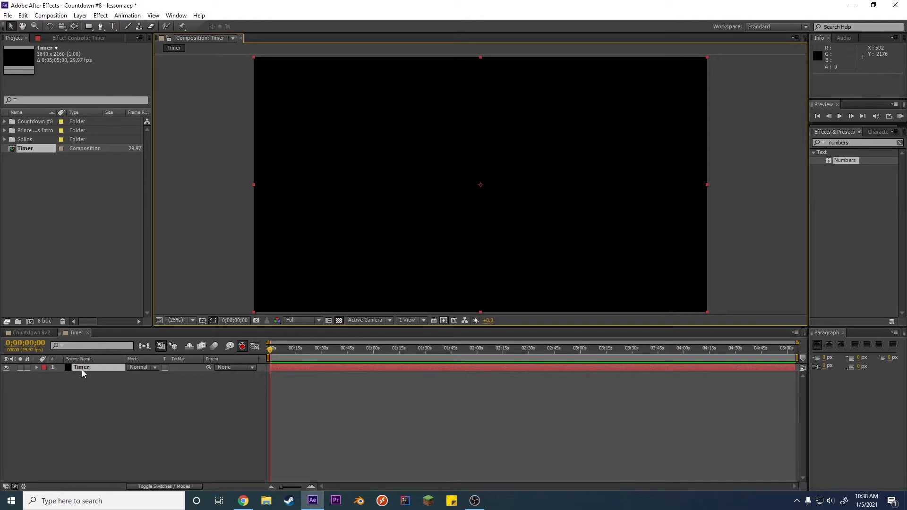
click(6, 368)
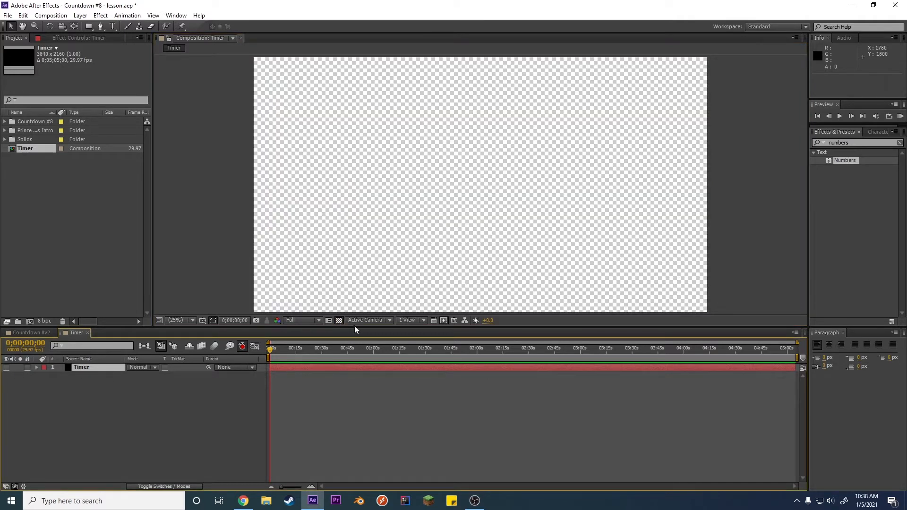
click(6, 368)
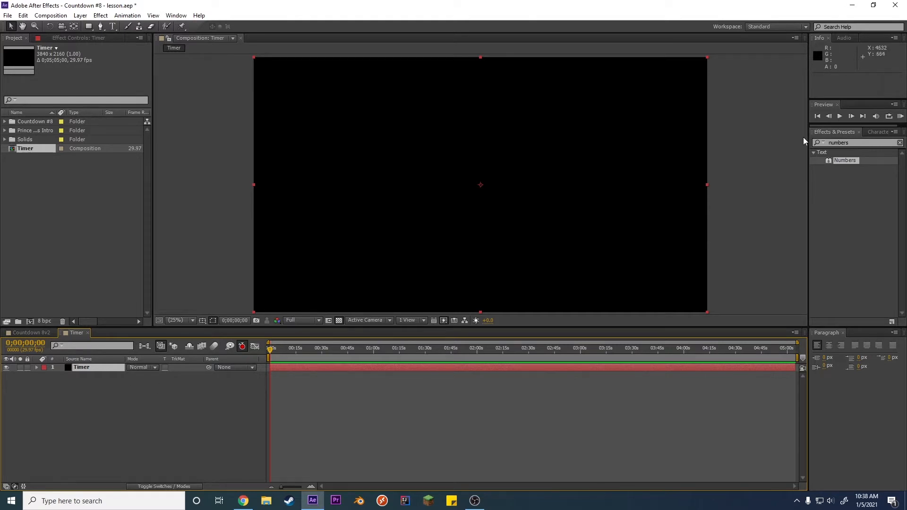
Step: Search the effects for numbers and apply the Numbers effect to the Timer solid
click(836, 142)
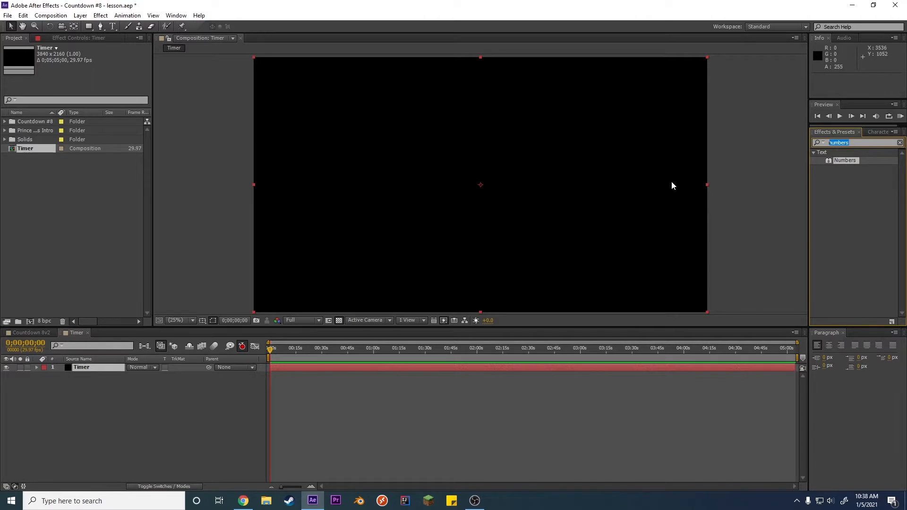
text(numbers)
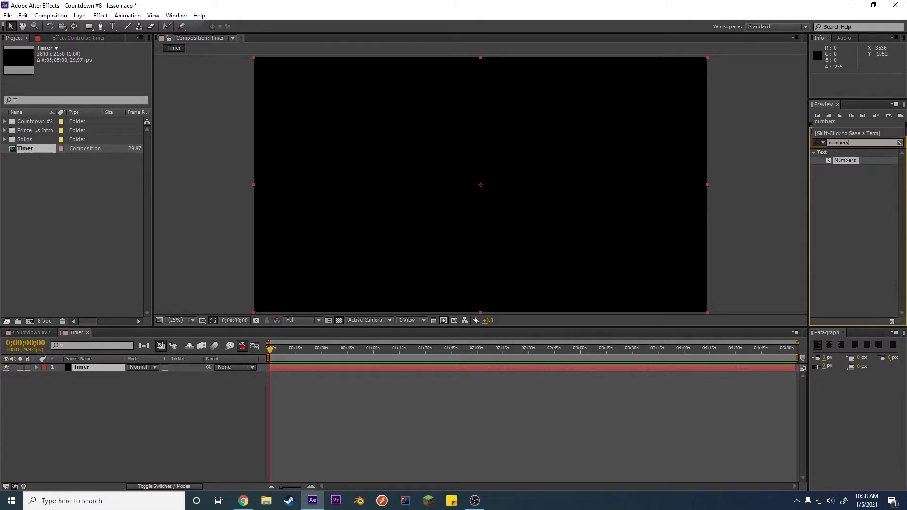
drag(852, 161, 92, 367)
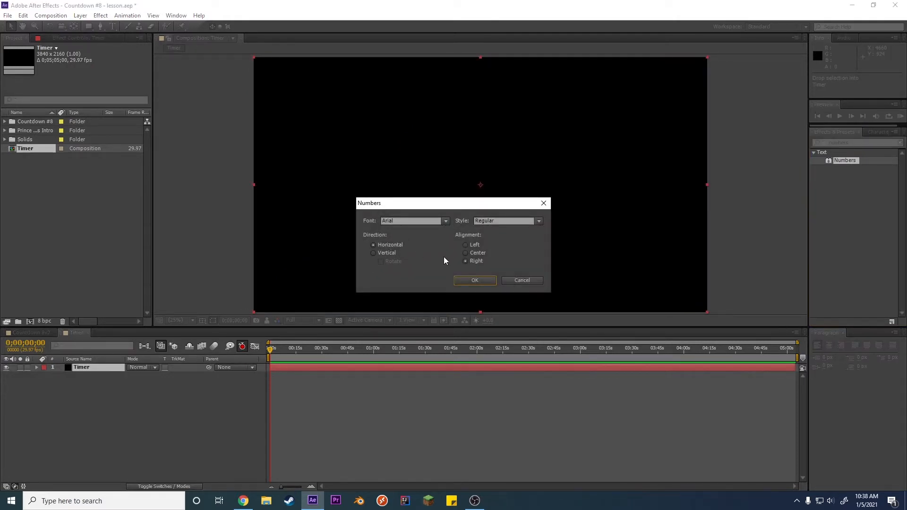
Step: Configure the Numbers effect with Center alignment, Horizontal direction and Arial Regular, and accept the options
click(466, 253)
double_click(413, 223)
click(446, 221)
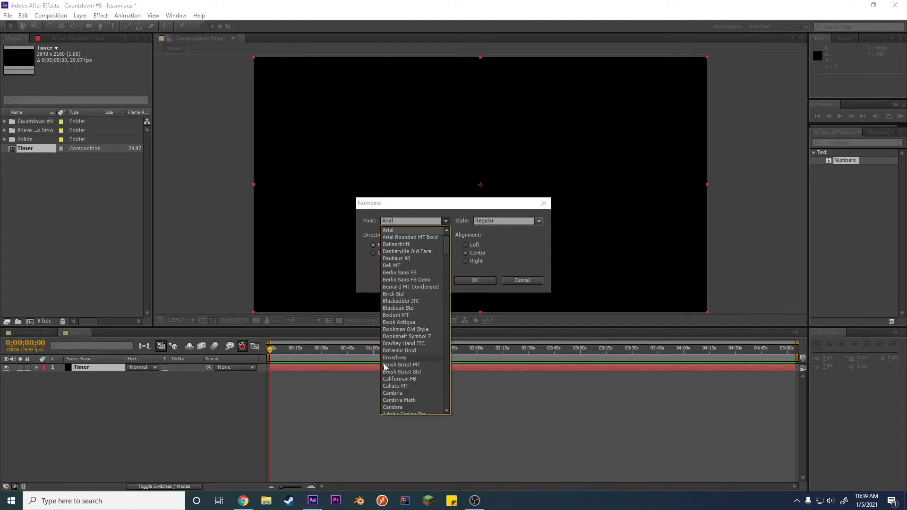
click(488, 307)
click(539, 221)
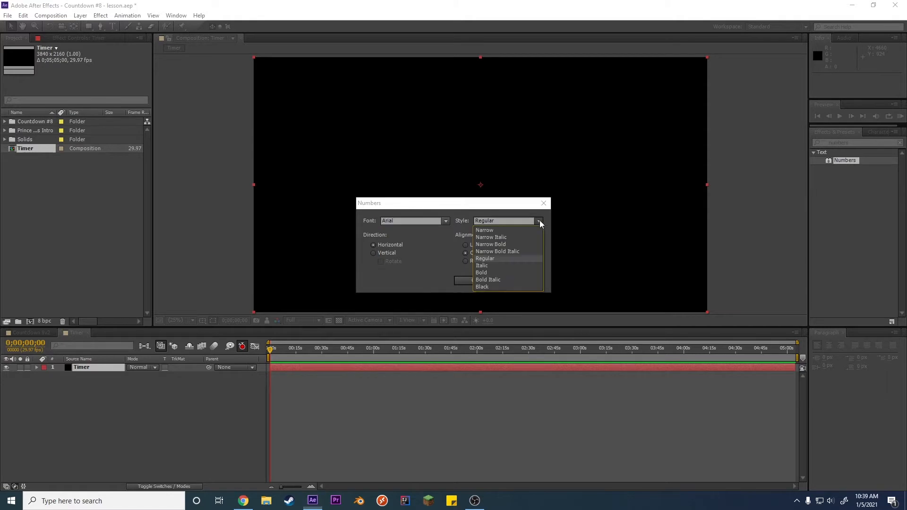
click(421, 285)
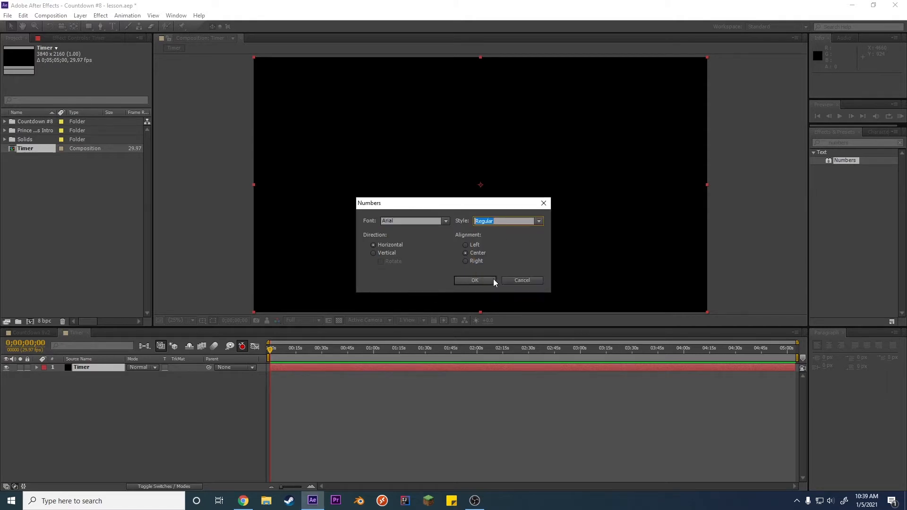
click(539, 221)
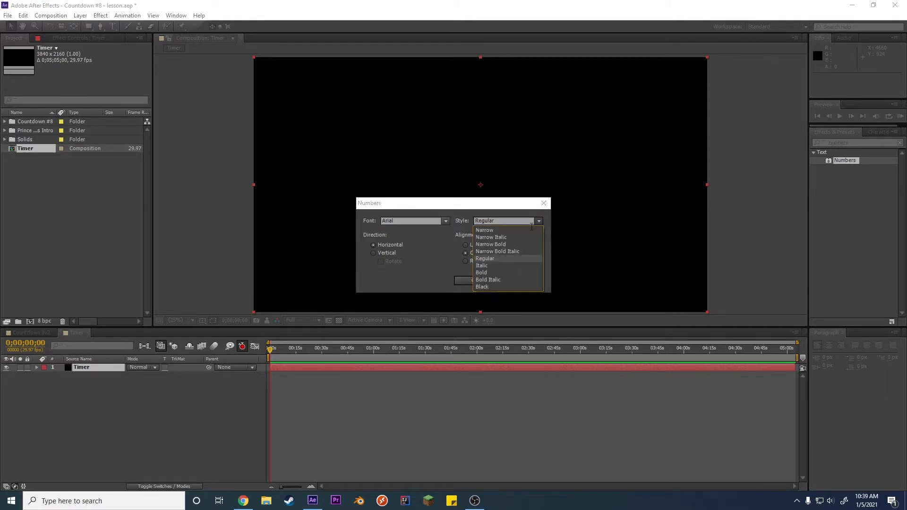
click(407, 279)
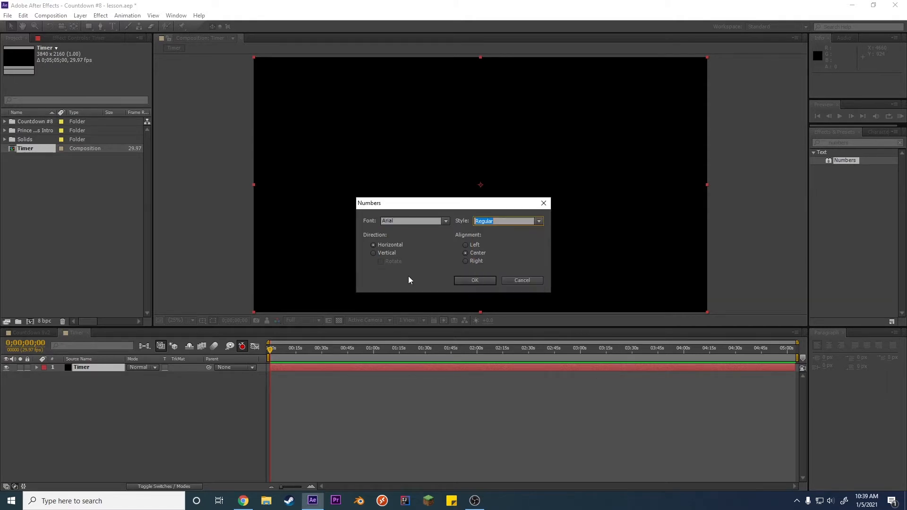
click(473, 278)
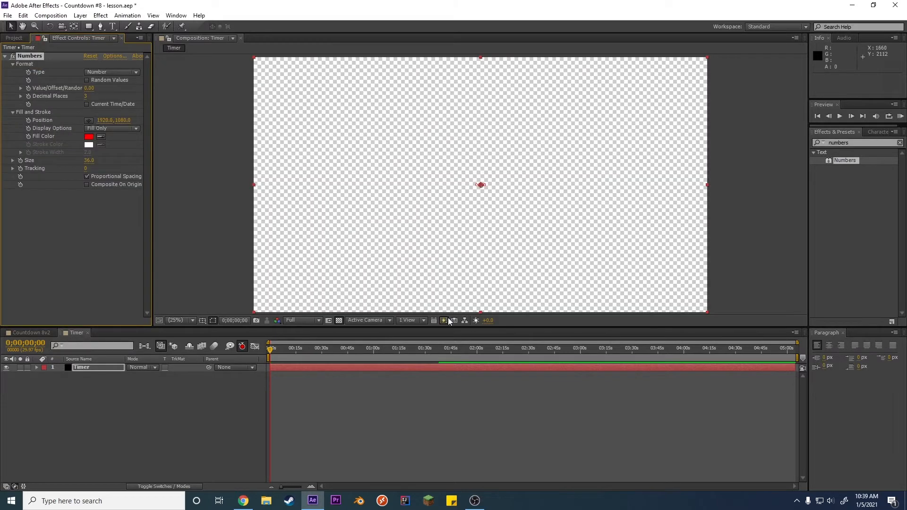
Step: Expand the Timer layer's properties and set the Numbers format type to Timecode [30]
click(489, 188)
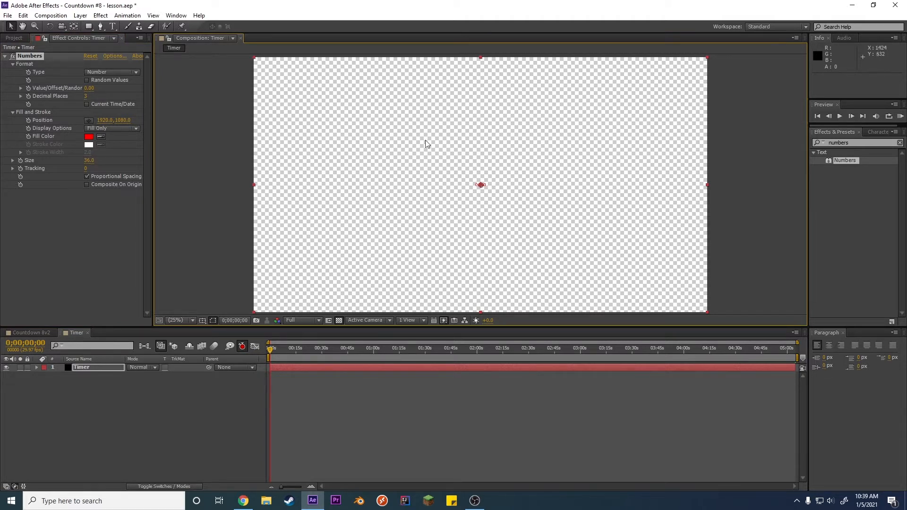
click(36, 367)
click(53, 193)
click(91, 71)
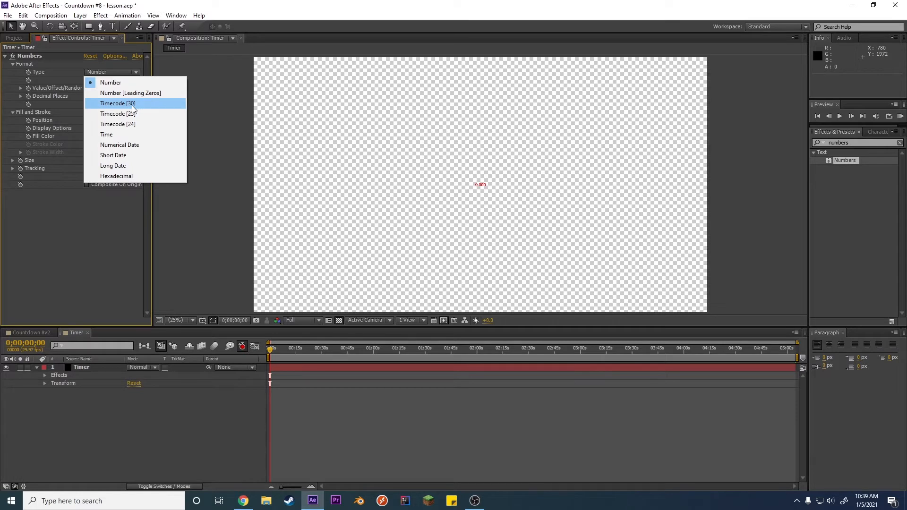
click(118, 104)
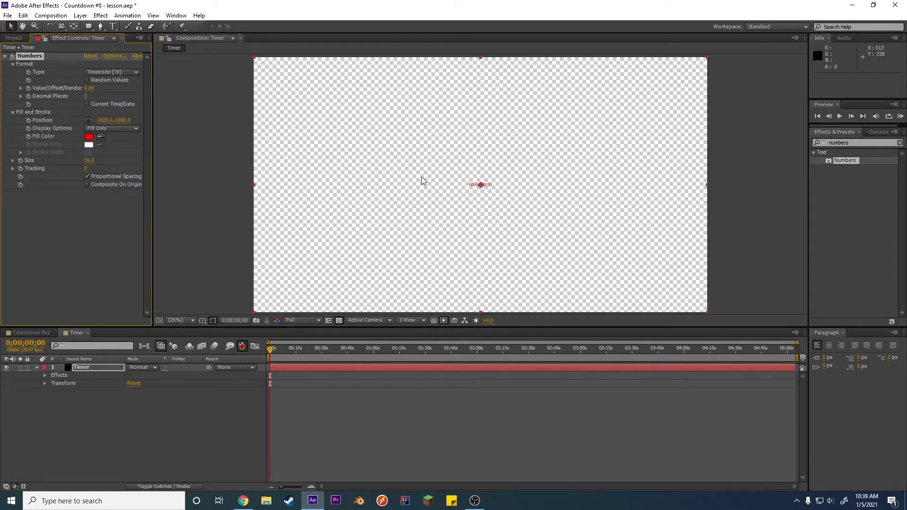
click(102, 191)
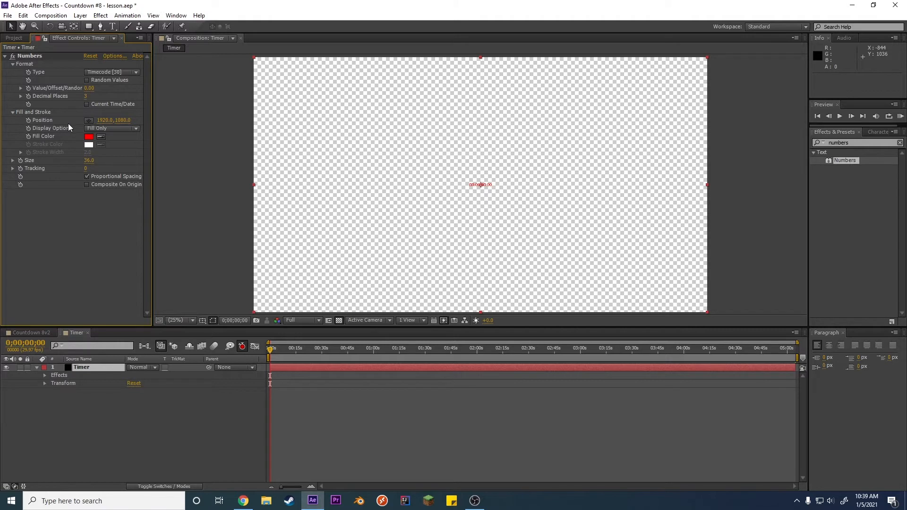
Step: Enlarge the timecode text to the maximum Size of 512
click(13, 161)
click(13, 161)
click(14, 161)
drag(36, 173, 152, 173)
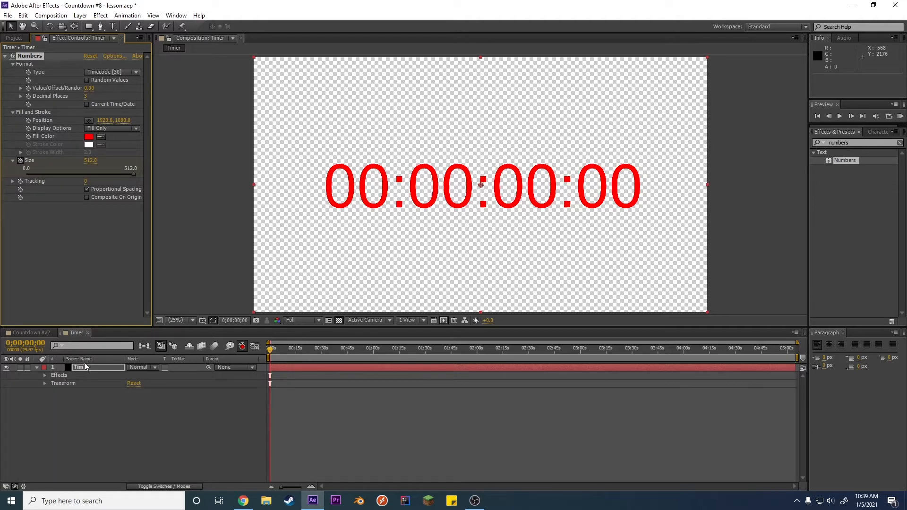
Step: Try switching the Timer composition to the HDTV 1080 29.97 preset at 1920 x 1080
right_click(70, 335)
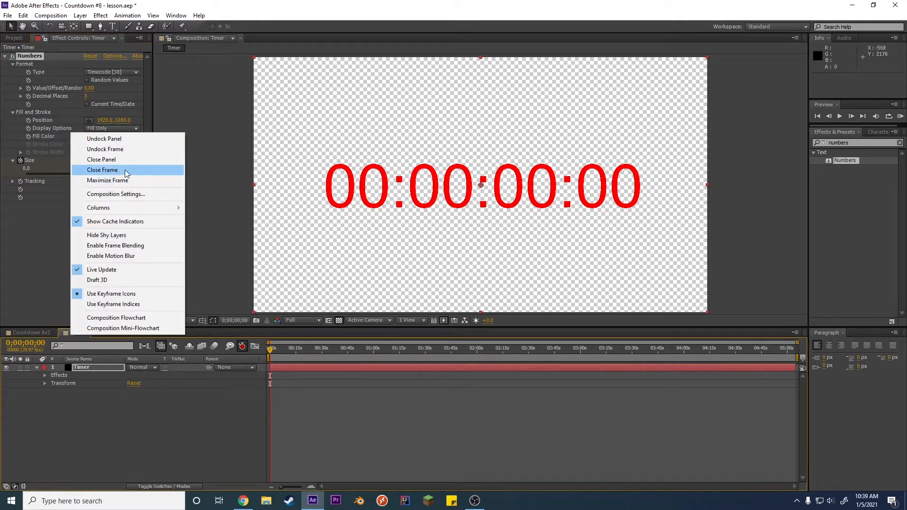
click(128, 195)
click(254, 268)
click(377, 439)
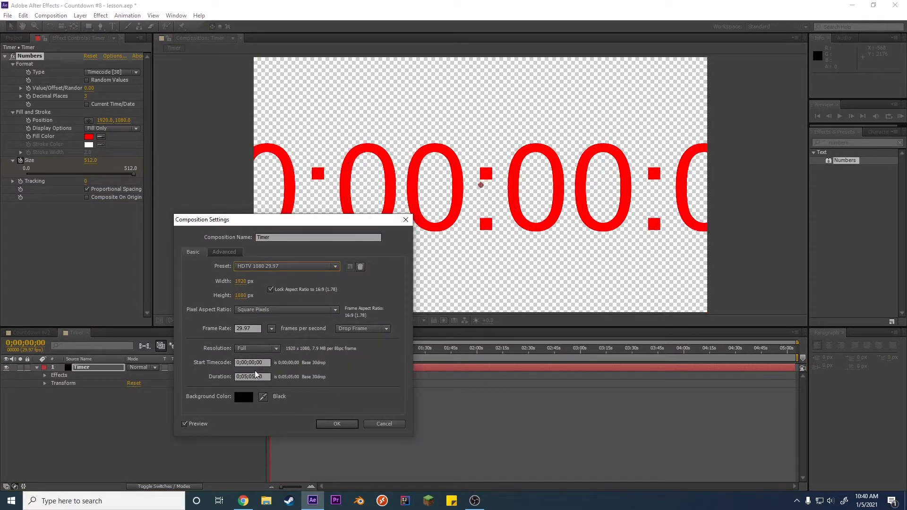
click(335, 425)
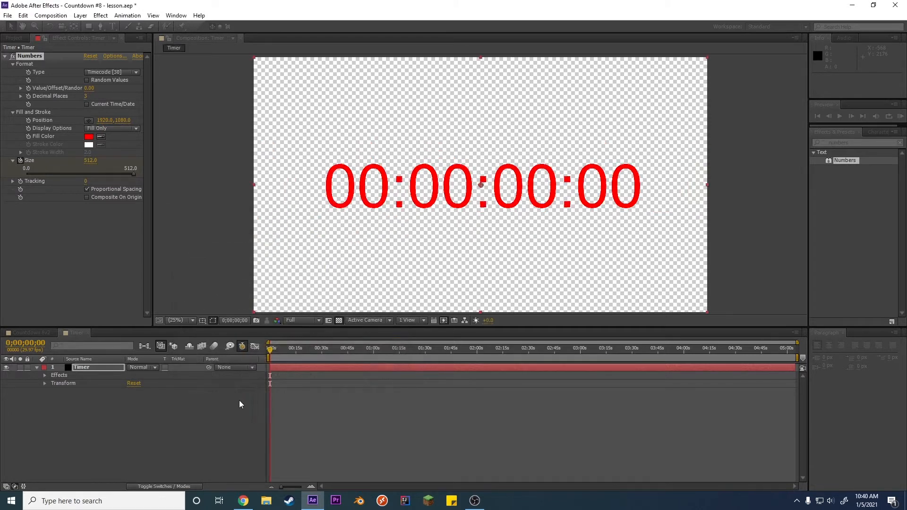
Step: Switch the Timer composition to the HDTV 1080 29.97 preset at 1920 x 1080 and apply the settings
right_click(74, 332)
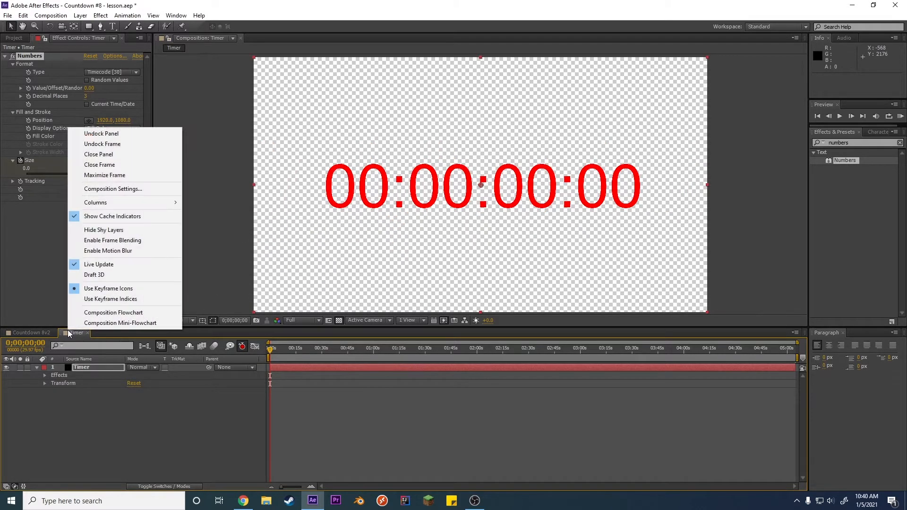
click(133, 189)
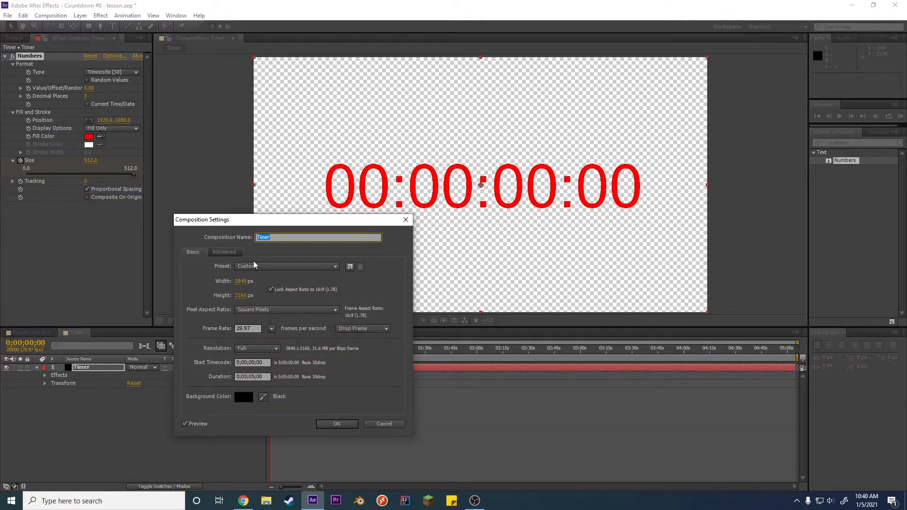
click(283, 267)
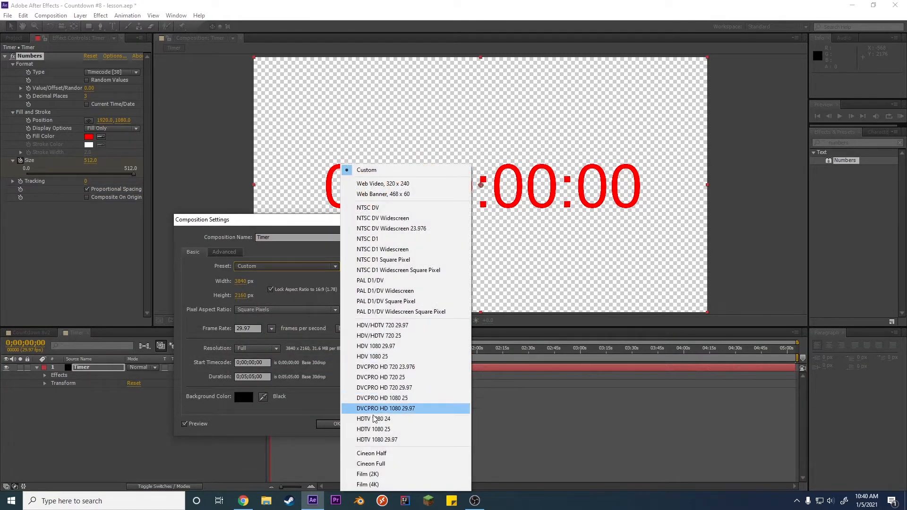
click(376, 439)
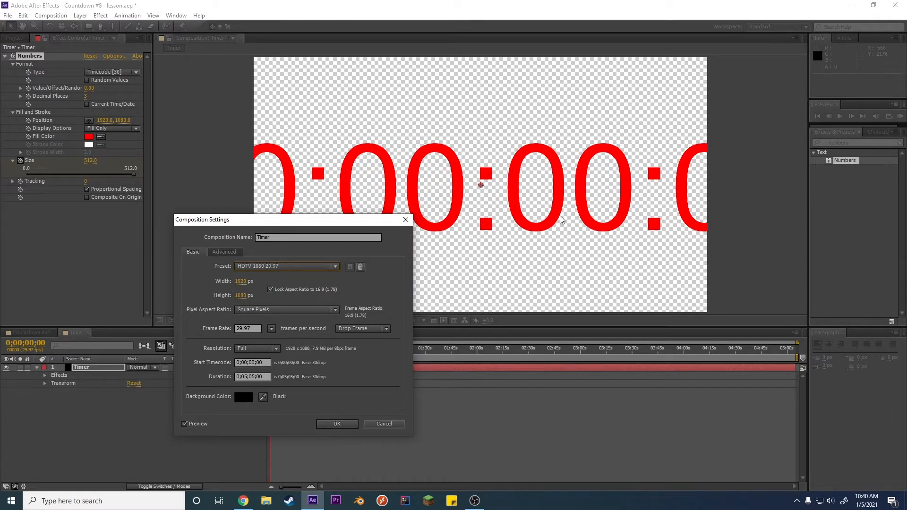
click(337, 423)
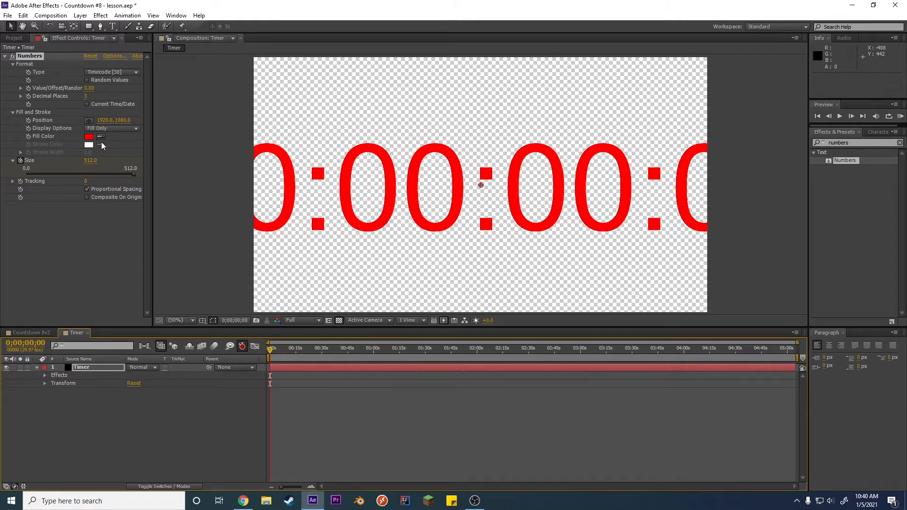
Step: Reduce the Size of the timecode text to about 282 so it fits within the frame
drag(133, 174, 96, 174)
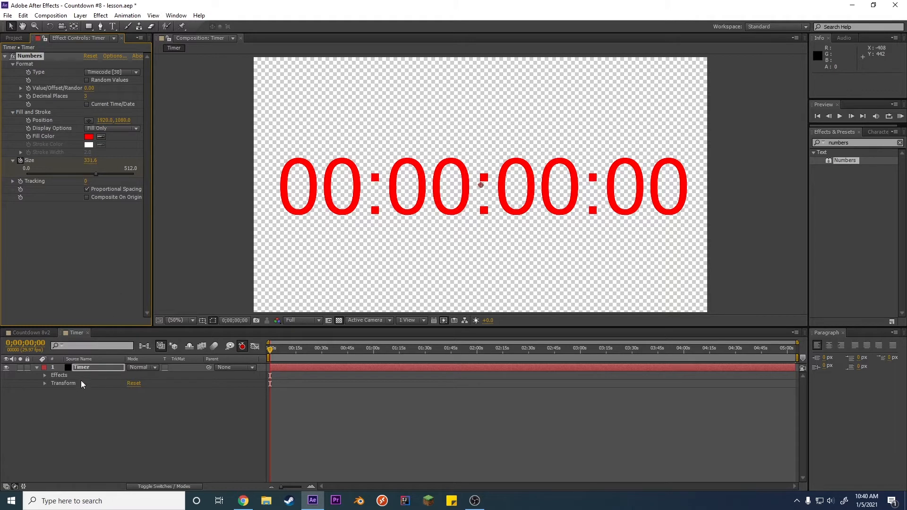
click(80, 367)
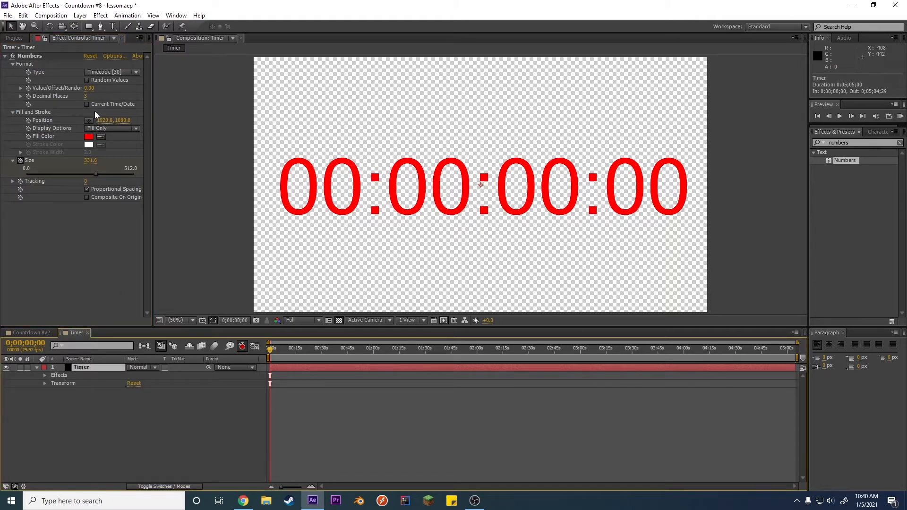
click(14, 38)
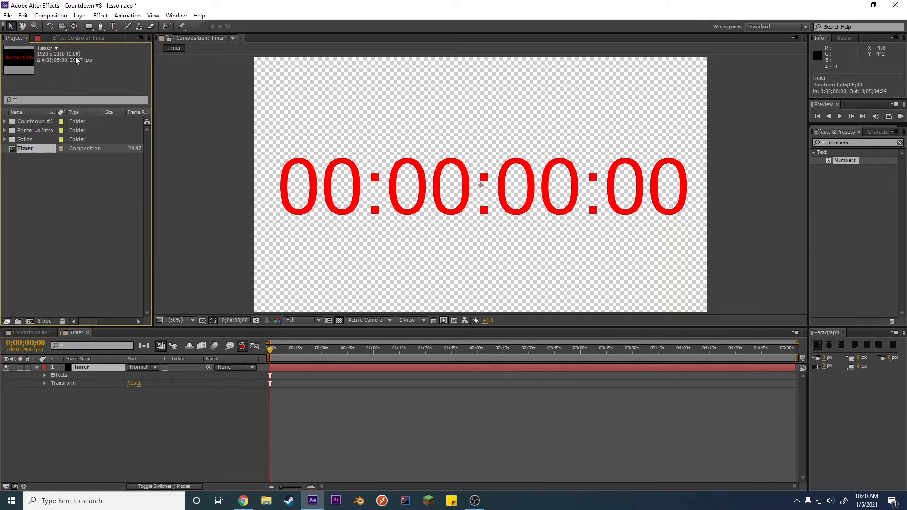
click(69, 35)
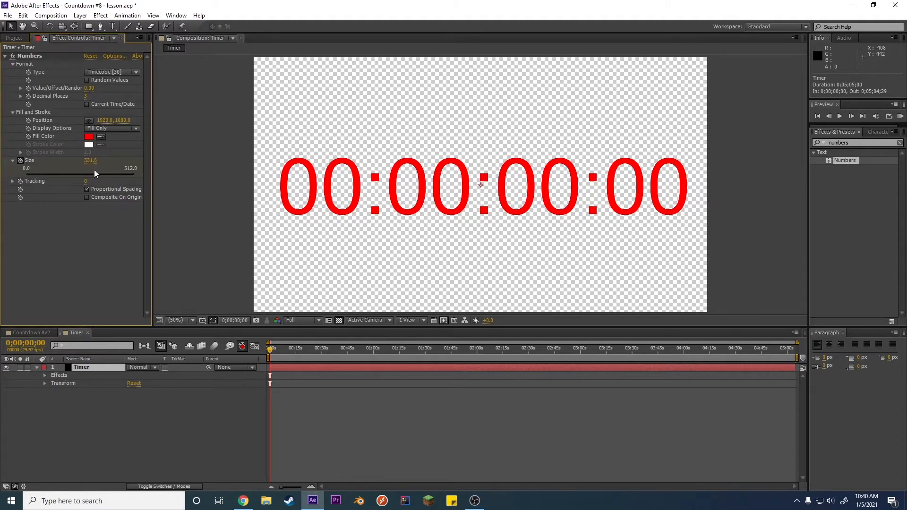
drag(94, 174, 85, 174)
drag(83, 173, 86, 172)
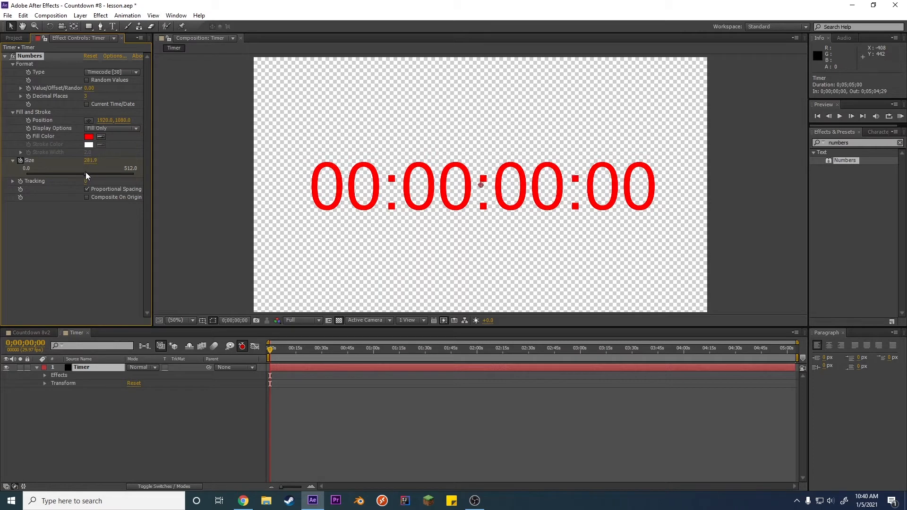
Step: Set the Size of the timecode text to 275
click(106, 161)
text(275)
key(Return)
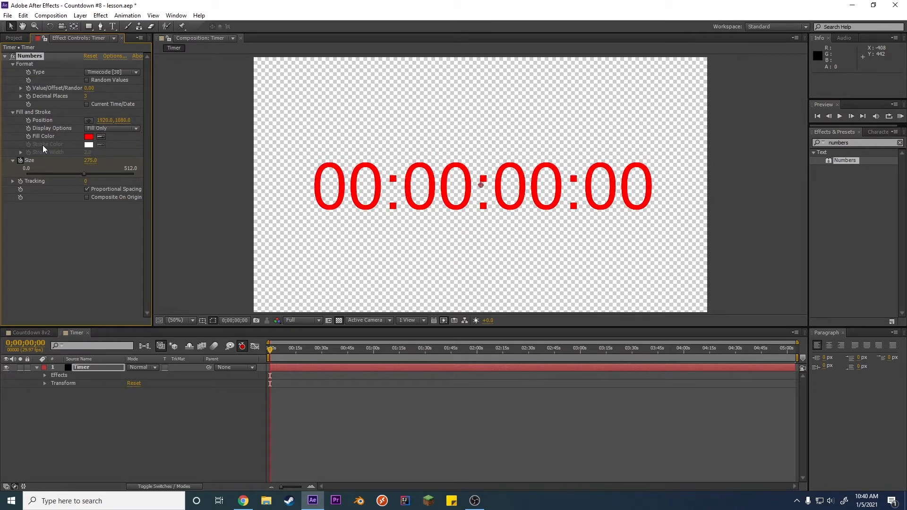
Step: Play the Timer composition from the start to examine how the running digits are spaced
click(270, 351)
key(space)
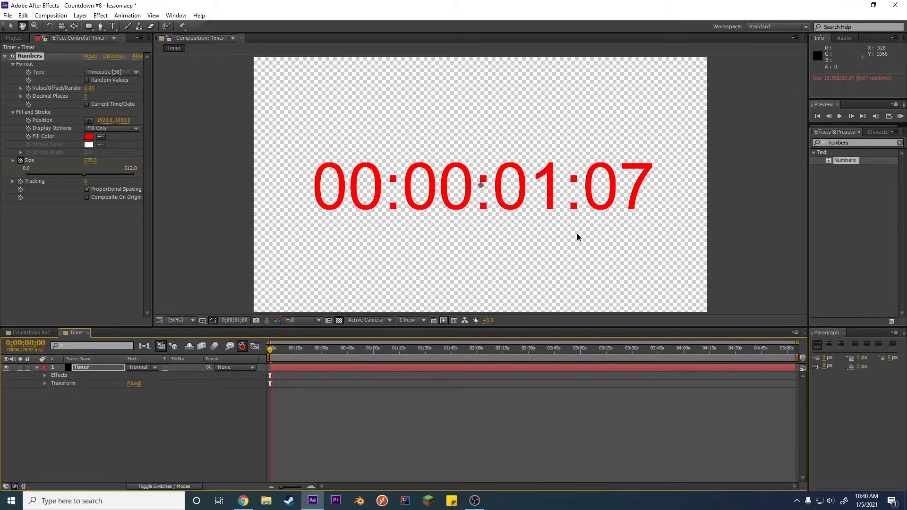
key(space)
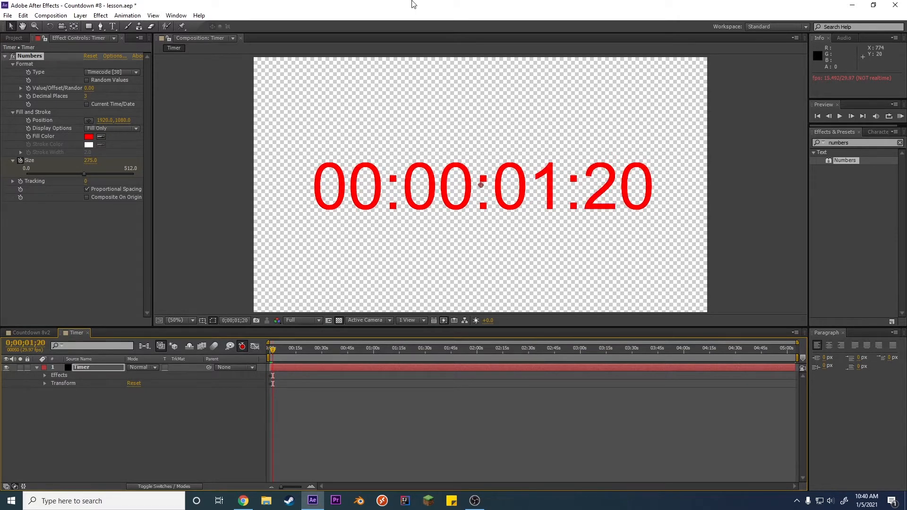
Step: Turn off Proportional Spacing in the Numbers effect, preview the timer briefly and return to the first frame
click(87, 189)
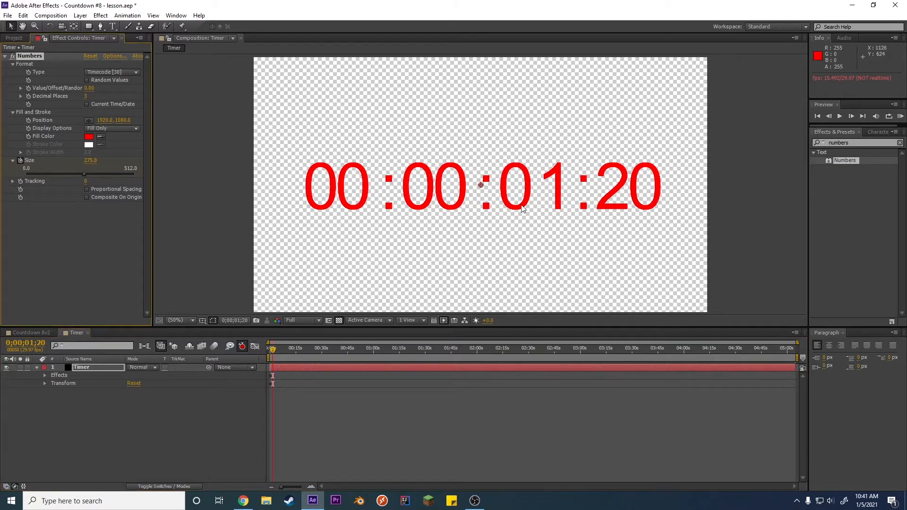
drag(293, 350, 267, 352)
key(space)
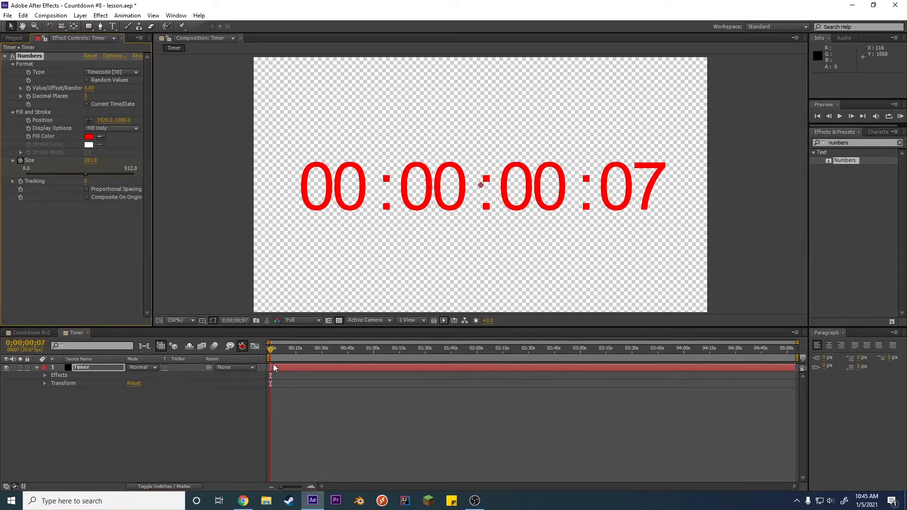
drag(271, 350, 238, 358)
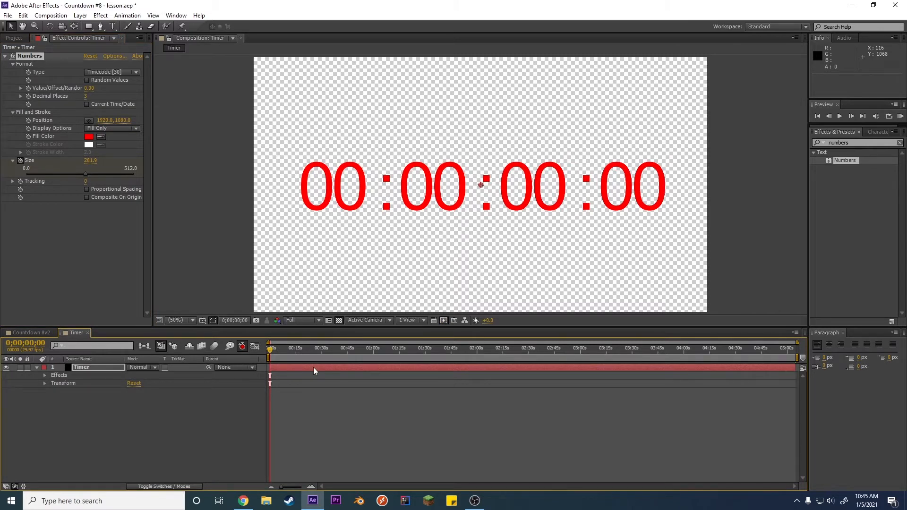
Step: Time-reverse the Timer layer so it counts down, and preview the playback
right_click(313, 367)
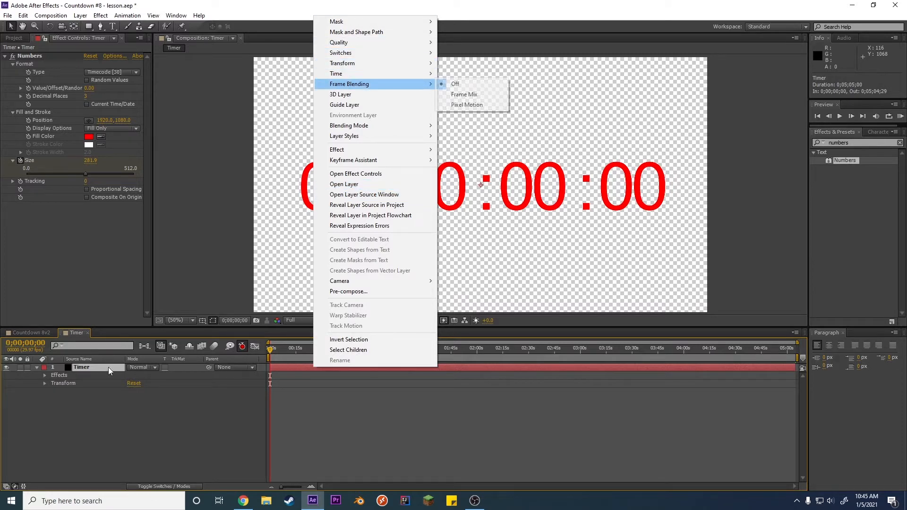
click(83, 402)
right_click(80, 365)
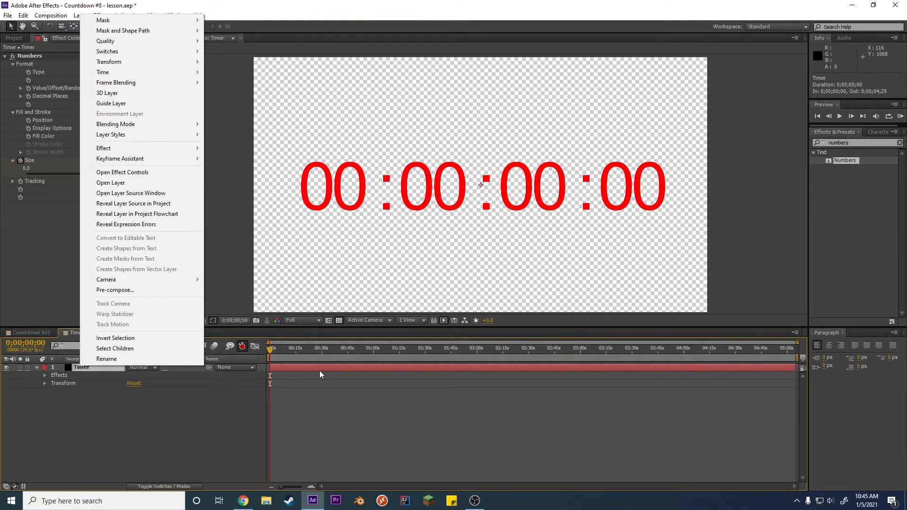
mouse_move(148, 72)
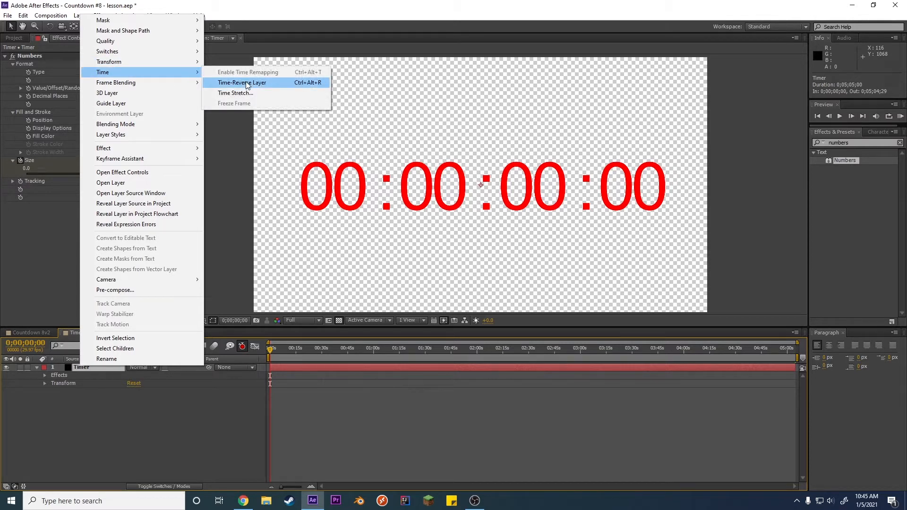
click(246, 82)
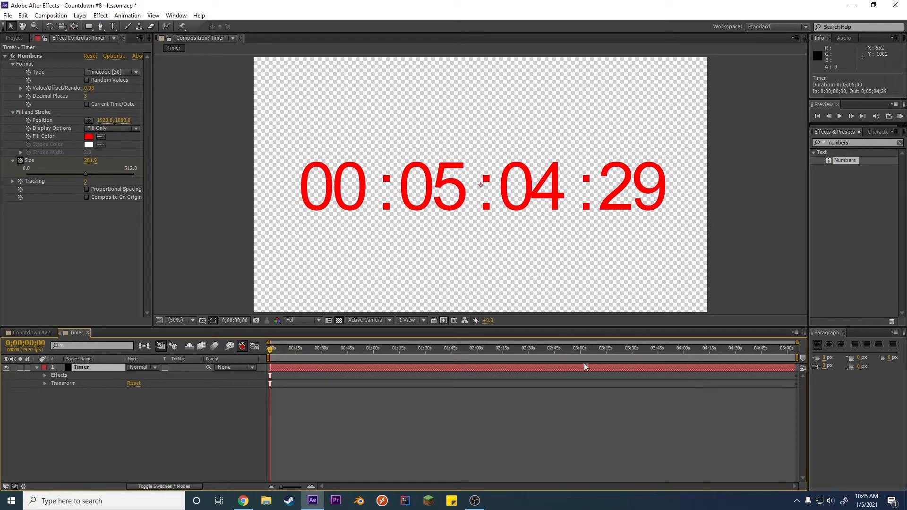
key(space)
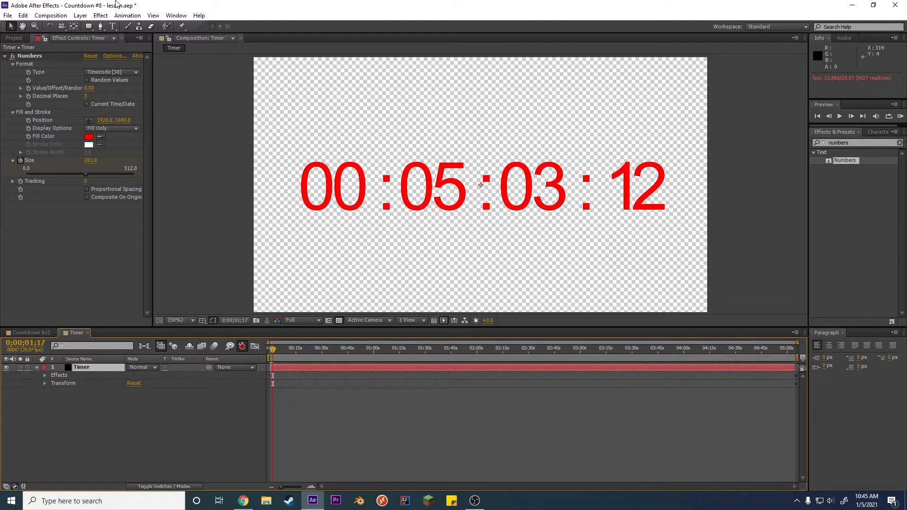
Step: Save the project and bring up the Save As options
key(ctrl+s)
click(23, 16)
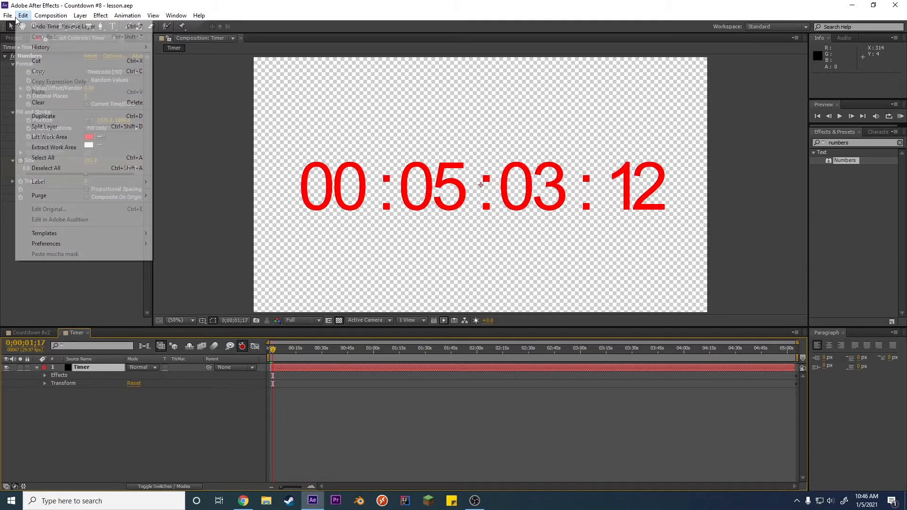
click(8, 16)
click(8, 16)
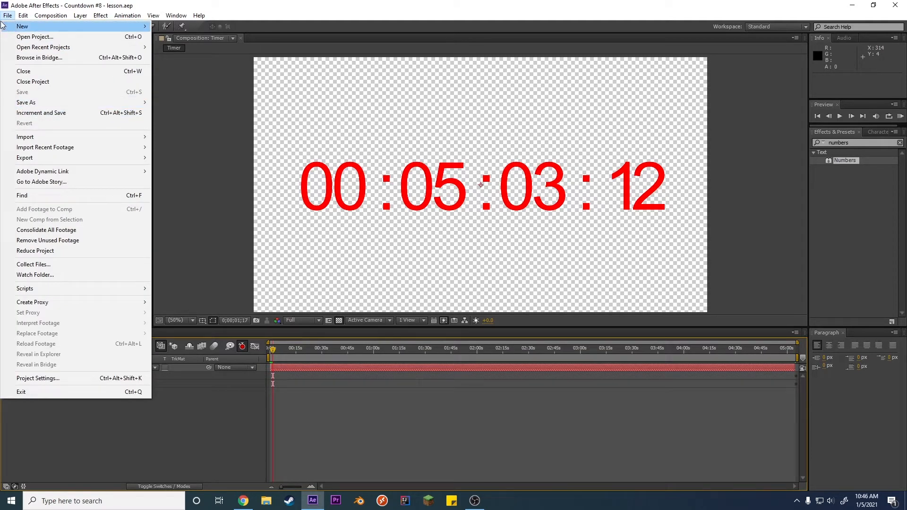
mouse_move(32, 105)
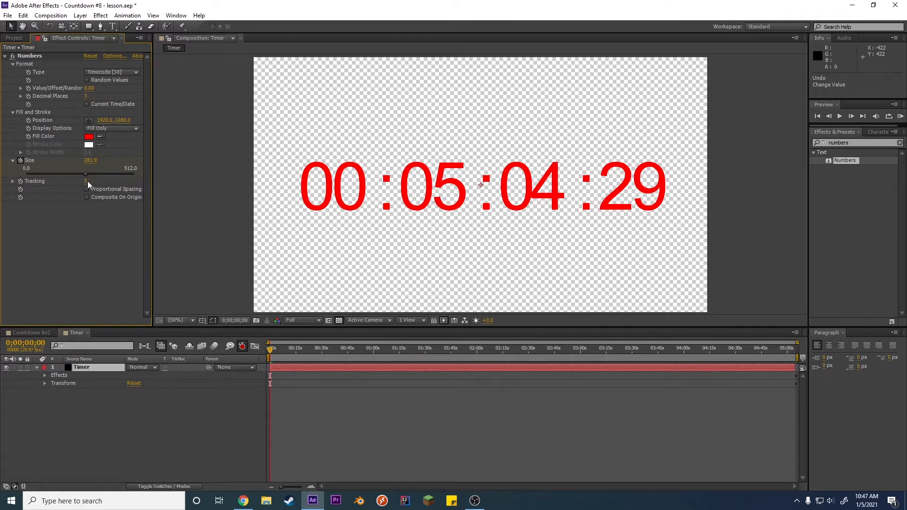
Step: Try a Tracking of 18 on the Timer layer's digits and undo it
click(82, 368)
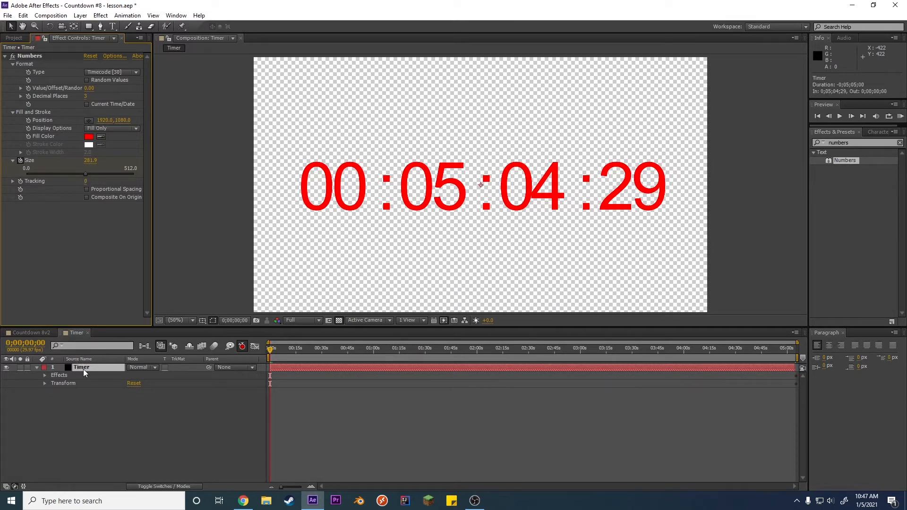
click(16, 38)
click(45, 37)
click(85, 182)
key(Return)
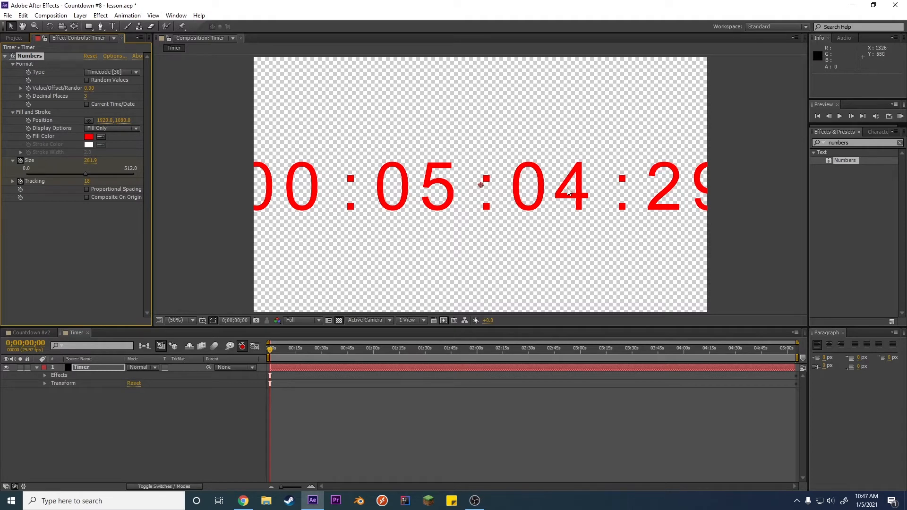
key(ctrl+z)
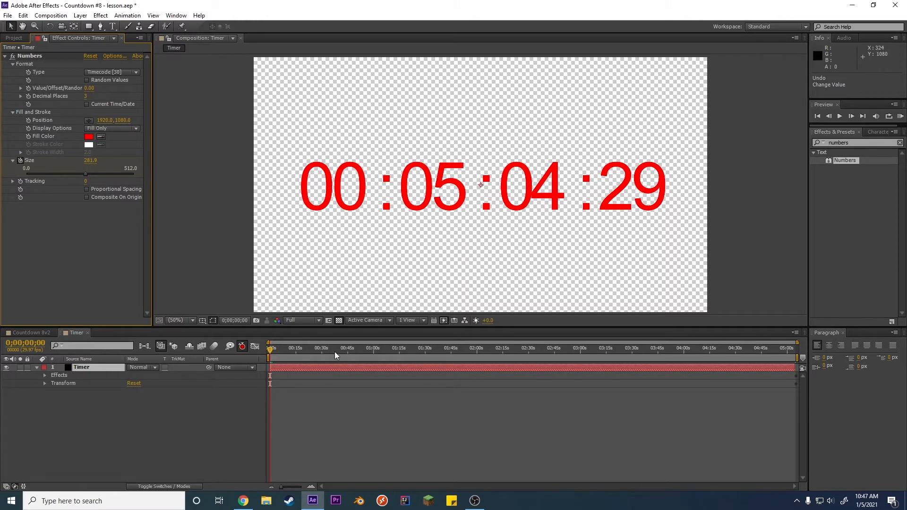
Step: Set the Numbers effect's Tracking to 18 from the first frame and check the spacing around the one-minute mark
click(368, 348)
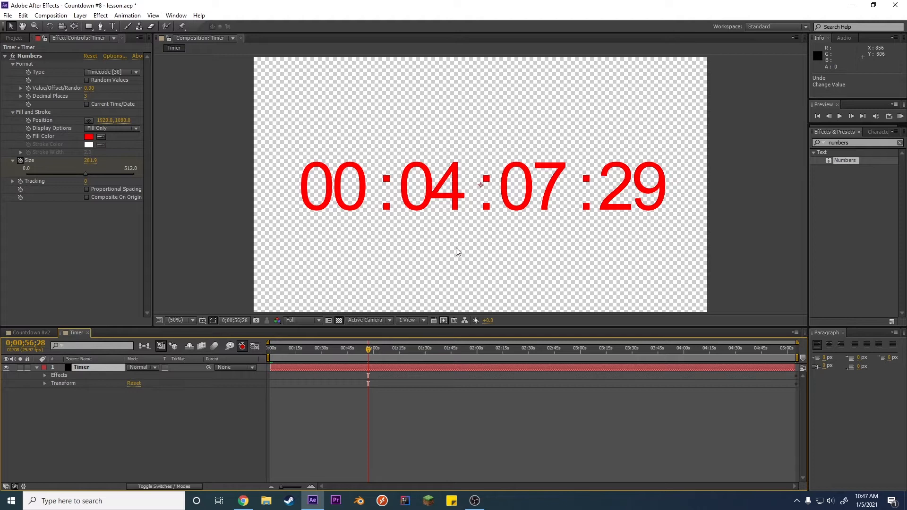
drag(358, 348, 270, 348)
click(92, 183)
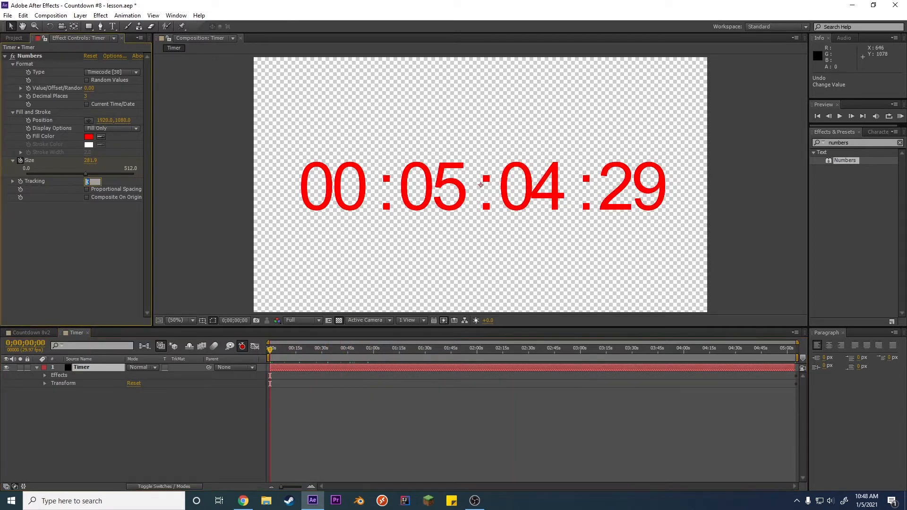
text(18)
key(Return)
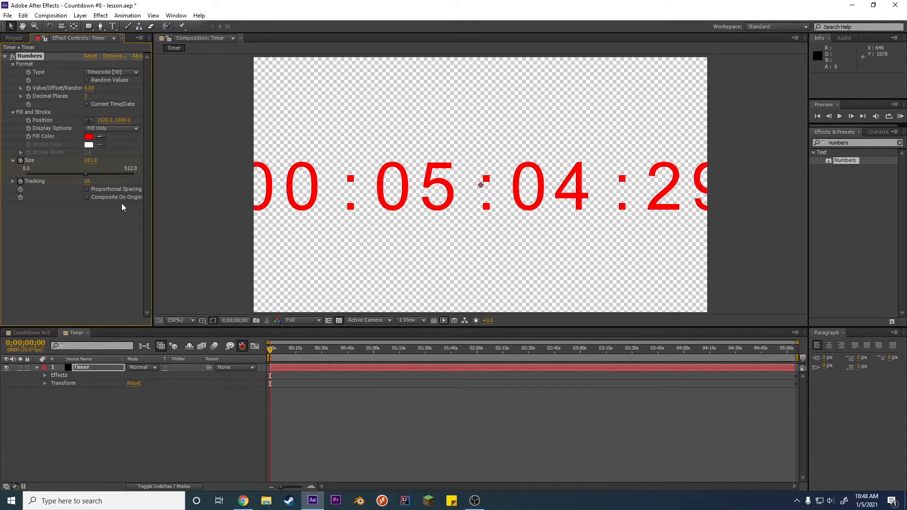
click(390, 354)
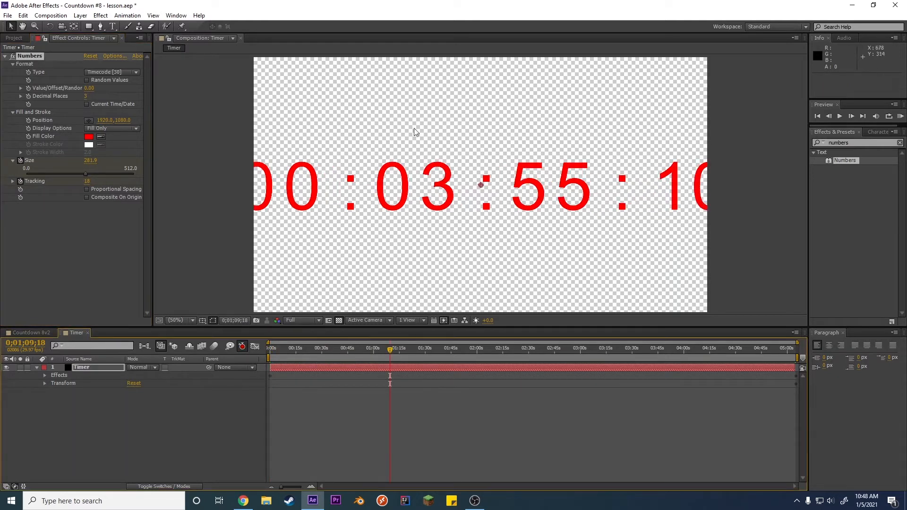
click(373, 350)
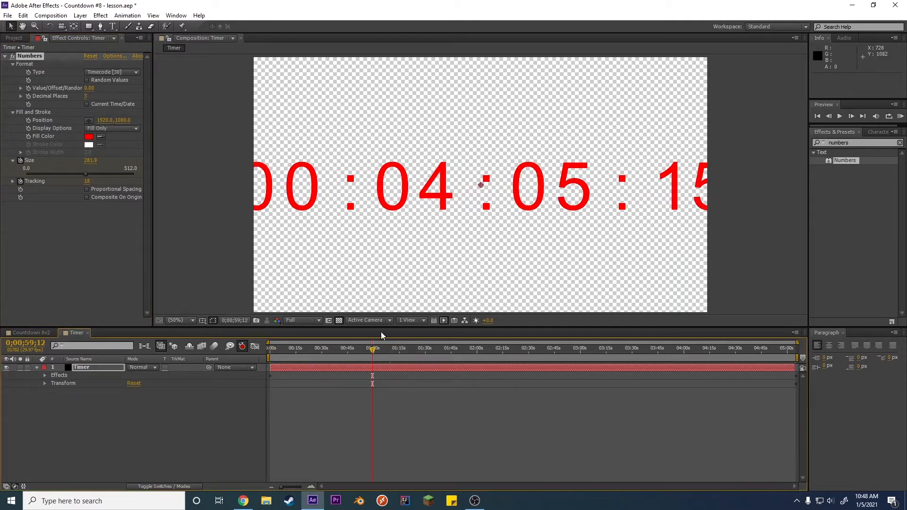
Step: Close the Timer composition and add it to Countdown 8v2 as a layer directly below Camera 1
click(86, 332)
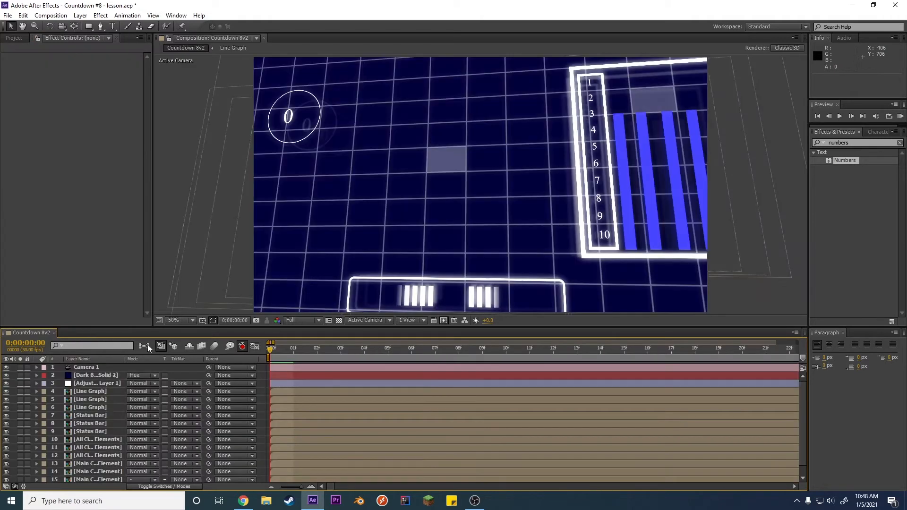
click(13, 38)
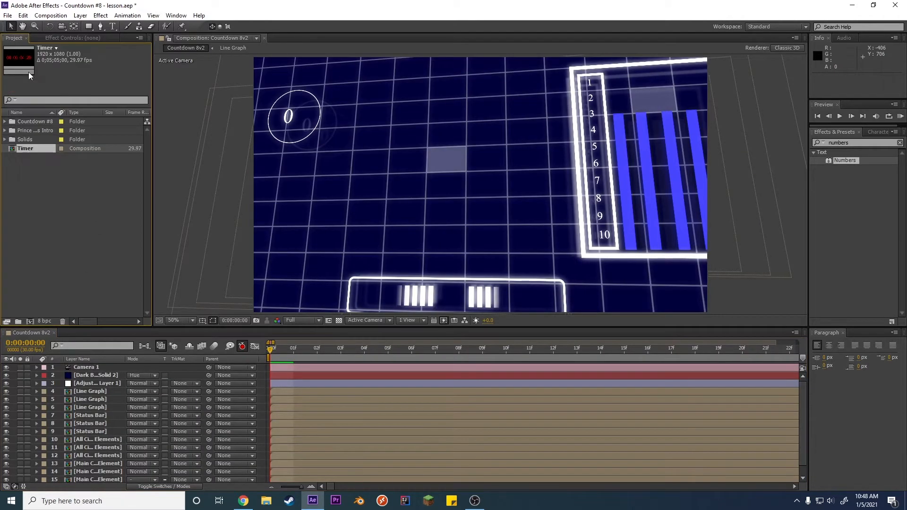
drag(23, 152, 95, 370)
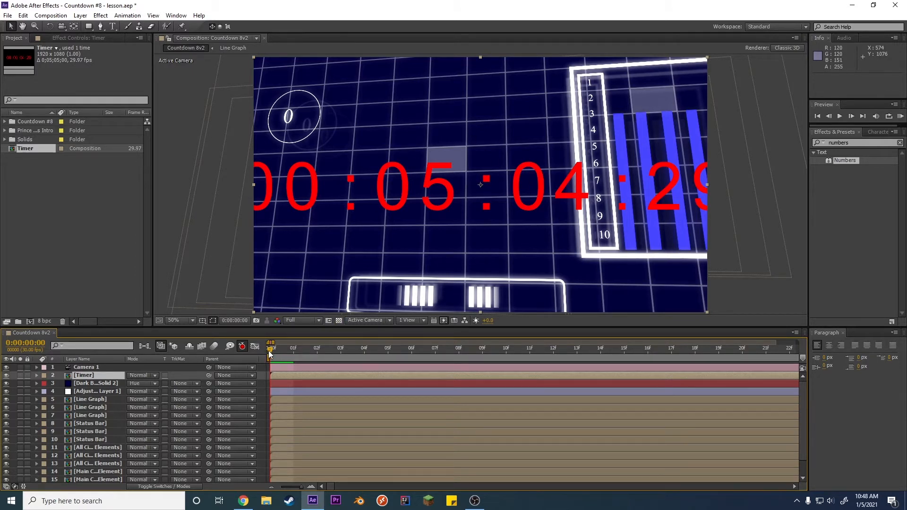
Step: Preview the countdown over the opening frames, fit the full duration in the timeline and hide Adjustment Layer 1
drag(279, 350, 672, 349)
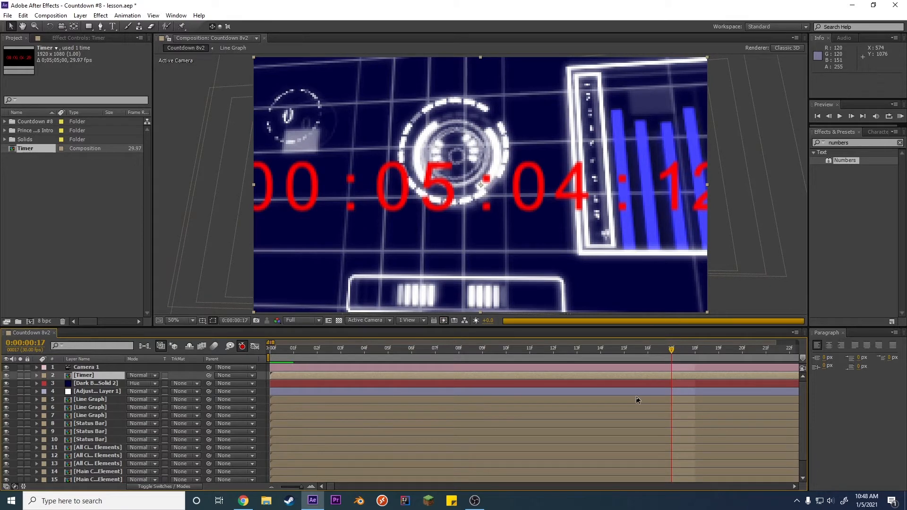
scroll(633, 395, down, 10)
scroll(595, 402, down, 3)
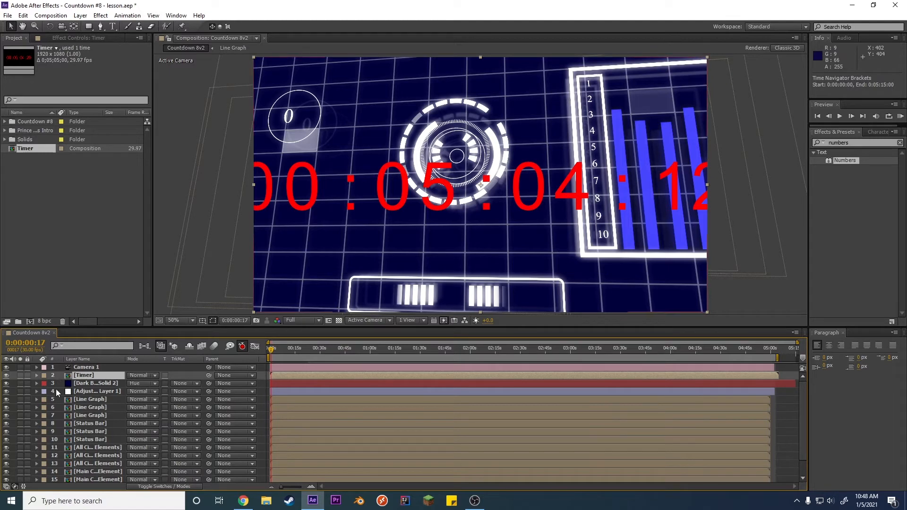
click(6, 392)
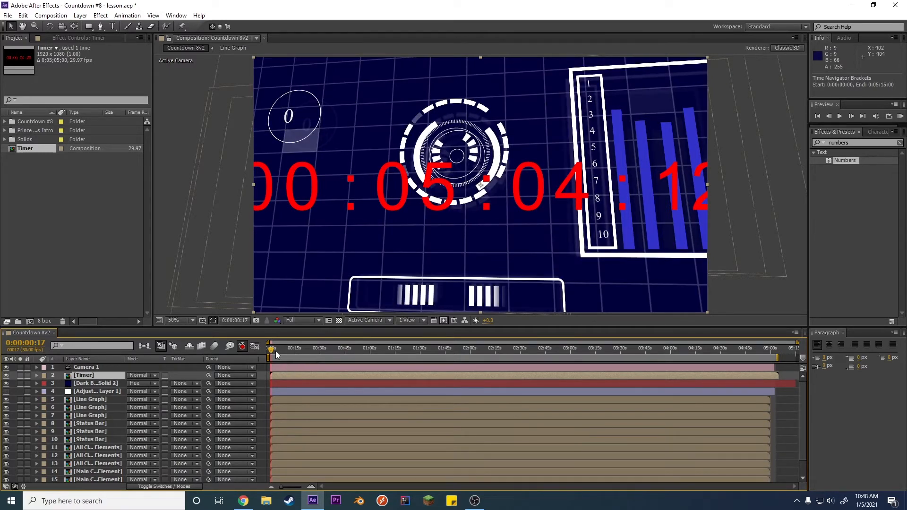
Step: Trim the start of the Timer layer to 0:00:04:00, the frame where its digits show 00:05:00:29
drag(277, 350, 276, 351)
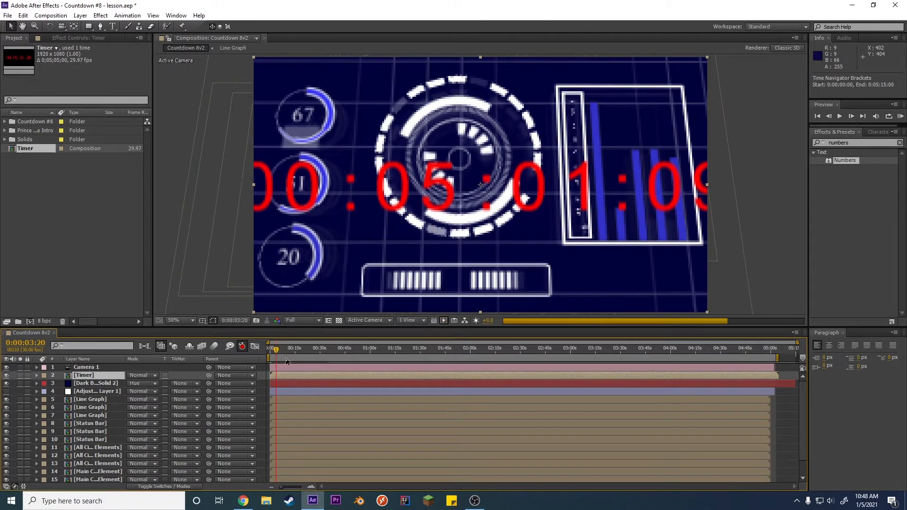
key(equal)
key(equal)
key(equal)
key(equal)
key(equal)
key(equal)
key(equal)
key(equal)
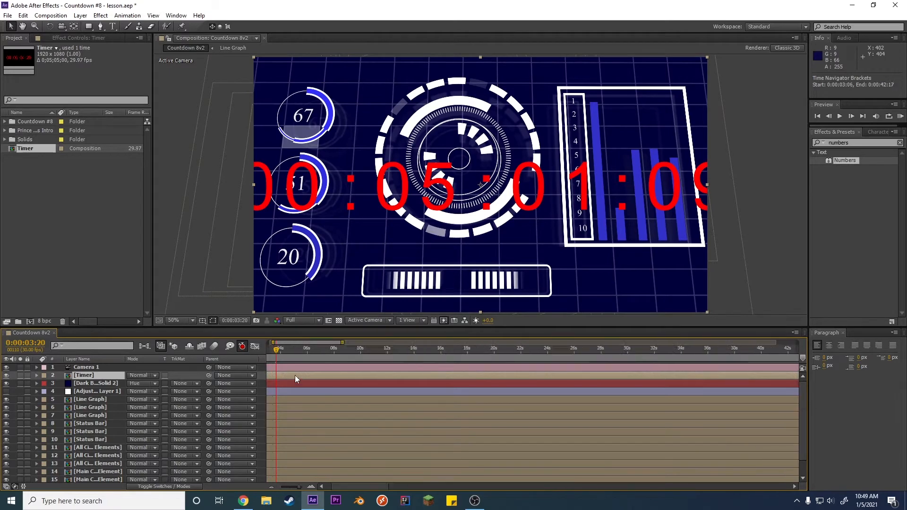
key(equal)
drag(276, 353, 504, 345)
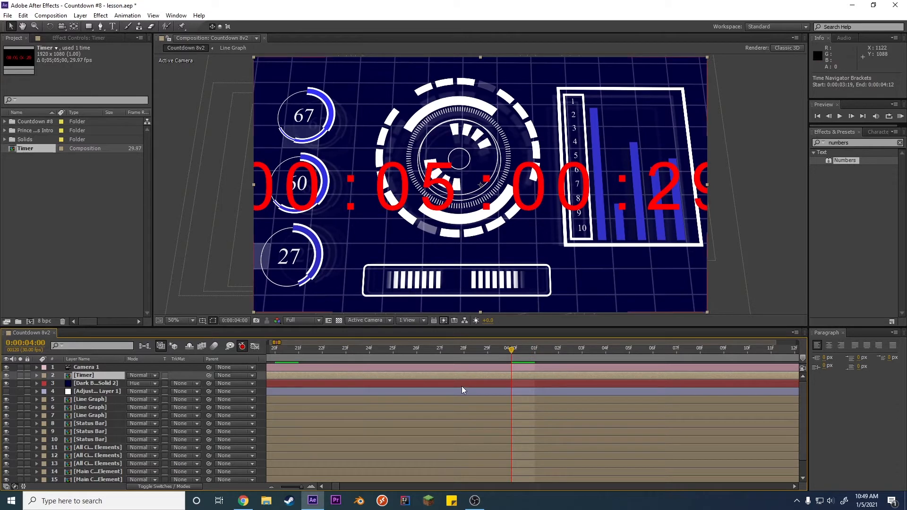
key(semicolon)
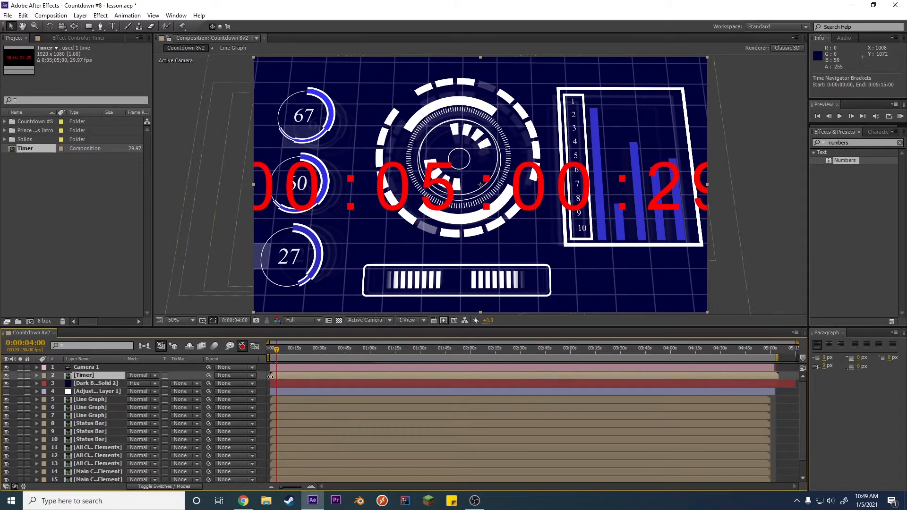
drag(272, 376, 278, 377)
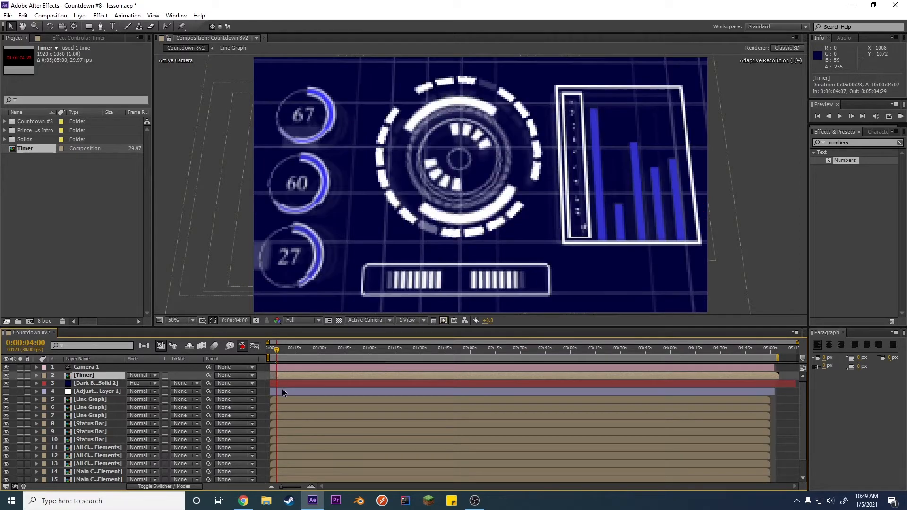
key(semicolon)
drag(374, 379, 276, 379)
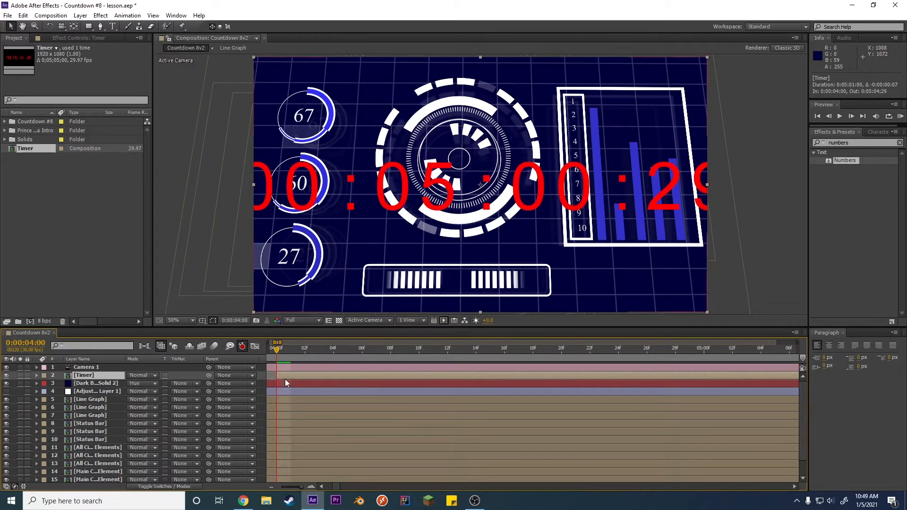
Step: Slide the trimmed Timer layer back in time so that it starts at the composition's first frame, 0:00:00:00
key(semicolon)
drag(278, 352, 265, 354)
key(equal)
key(equal)
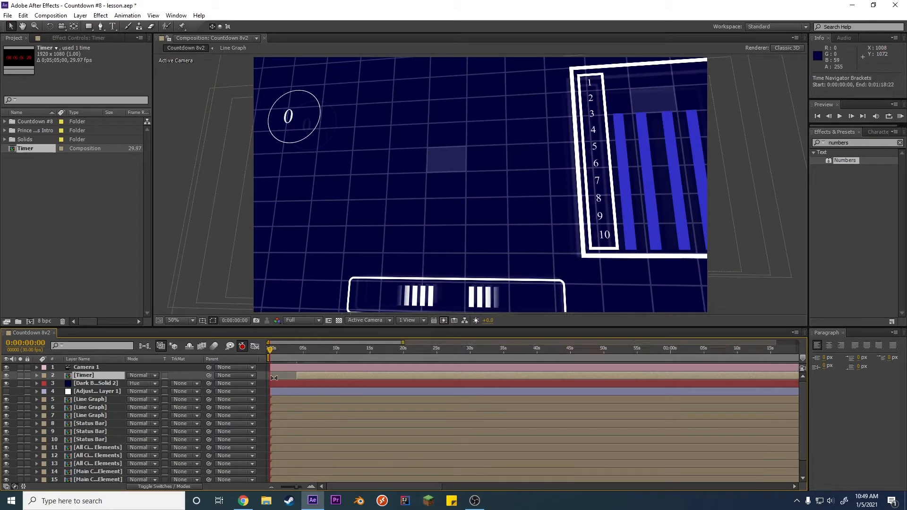
key(equal)
key(equal)
drag(389, 375, 351, 375)
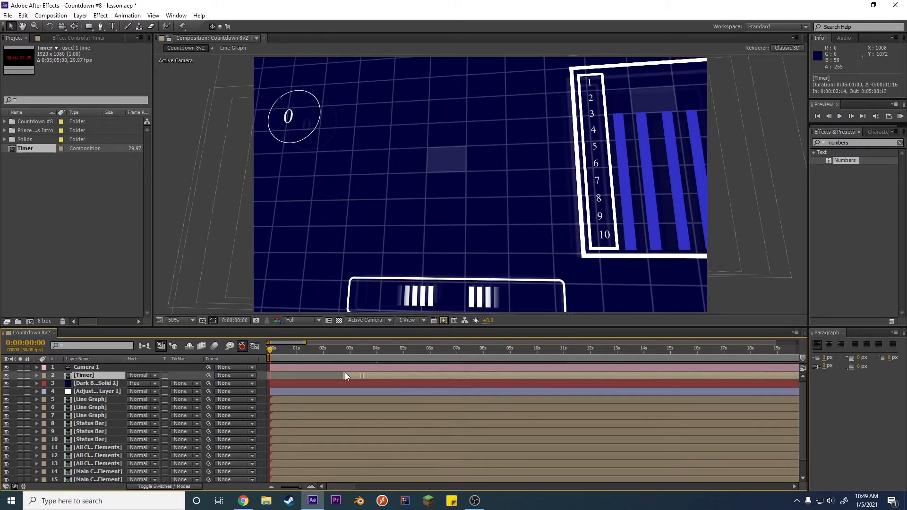
mouse_move(295, 373)
mouse_down()
mouse_move(282, 373)
mouse_move(290, 373)
mouse_up()
key(equal)
key(equal)
key(equal)
key(equal)
key(equal)
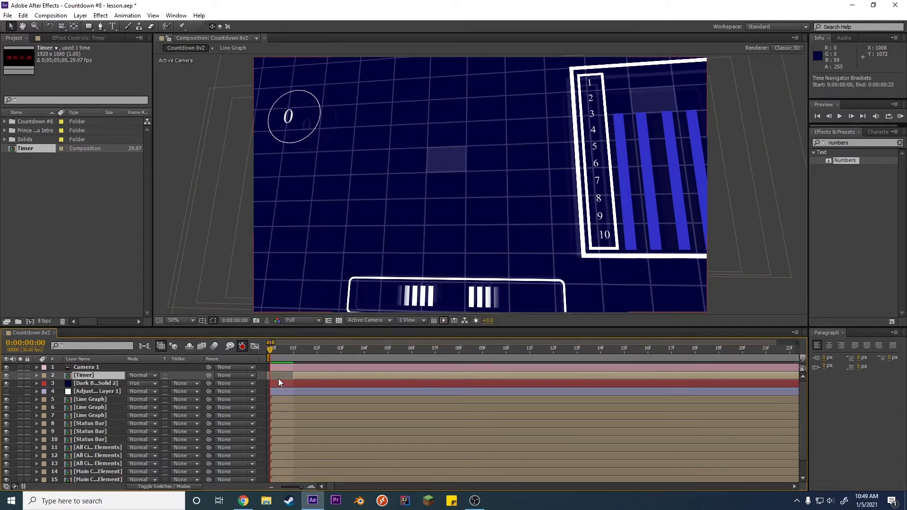
drag(313, 376, 279, 378)
Step: Make Adjustment Layer 1 visible again and move the Timer layer directly below the dark blue Solid 2 layer
key(minus)
key(minus)
key(minus)
key(minus)
key(minus)
key(minus)
key(minus)
key(minus)
key(minus)
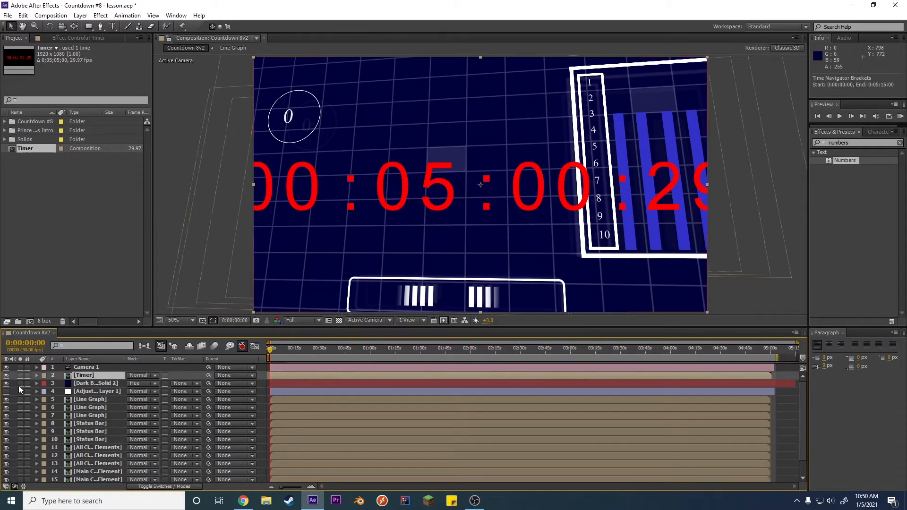
click(7, 391)
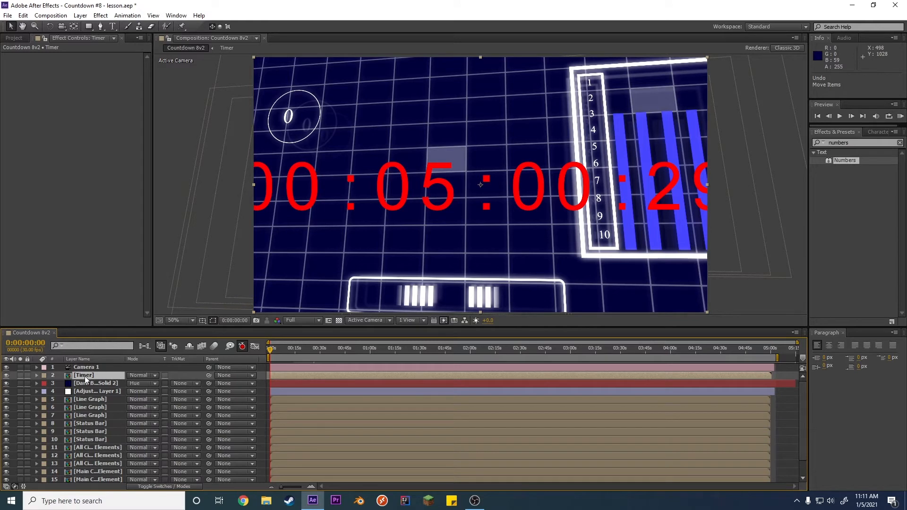
drag(84, 376, 77, 386)
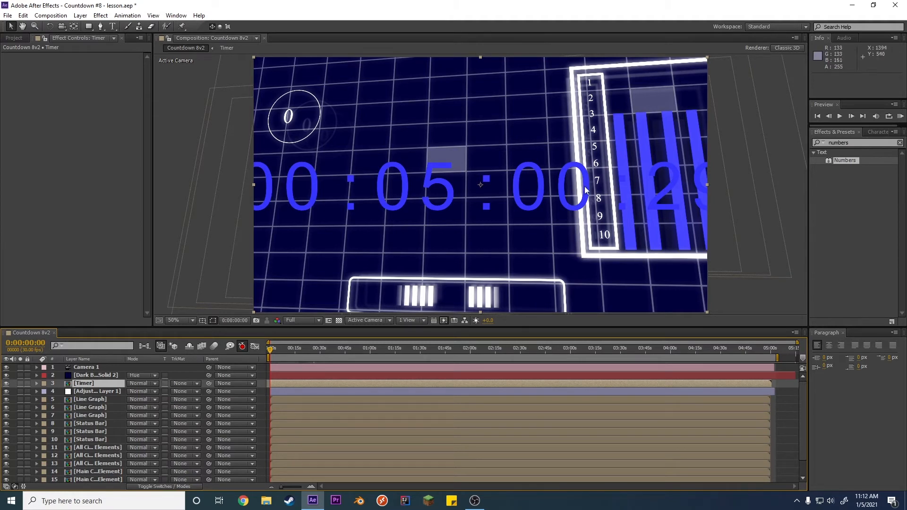
Step: Set the Numbers effect's Display Options to Fill Over Stroke in the Timer composition and check the digits in Countdown 8v2 around 0:00:54:27
double_click(88, 385)
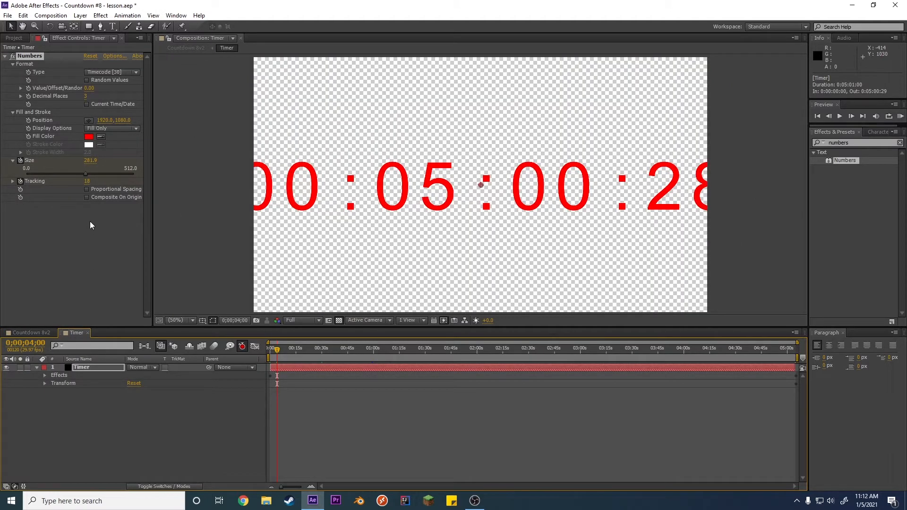
key(Return)
click(37, 36)
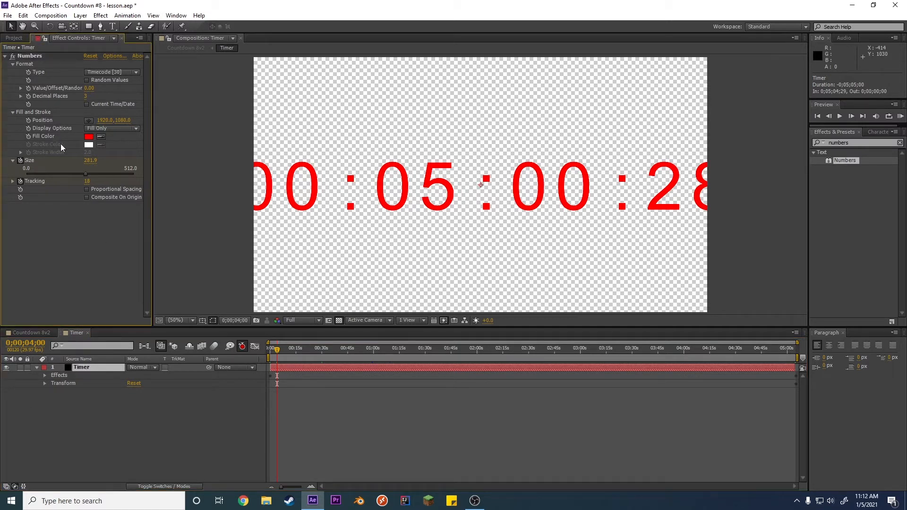
click(94, 129)
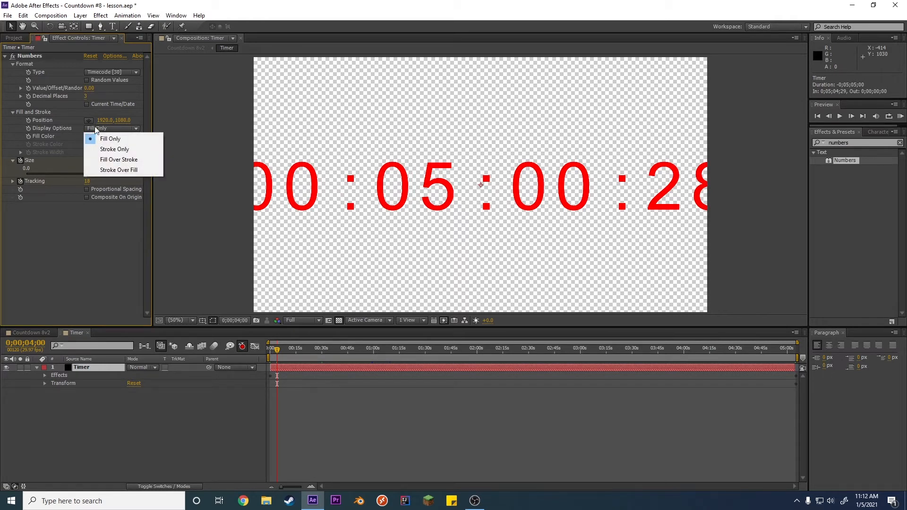
click(115, 159)
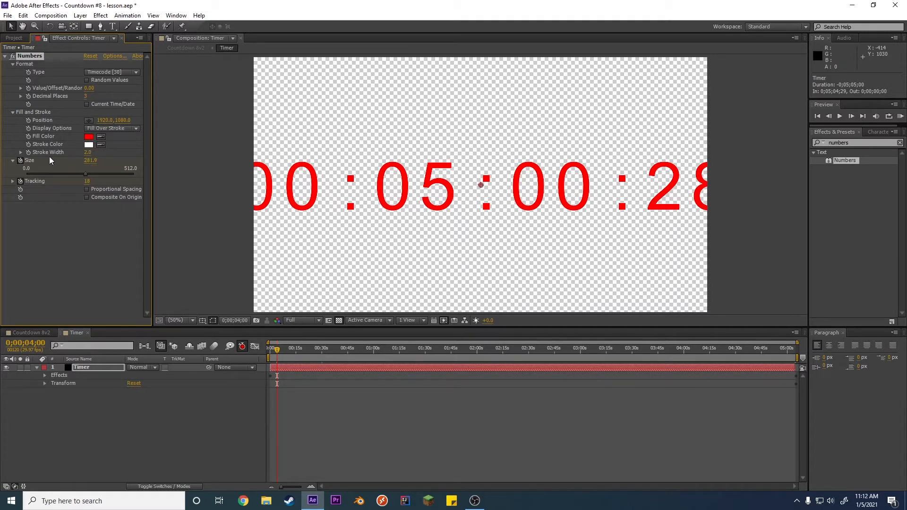
click(25, 333)
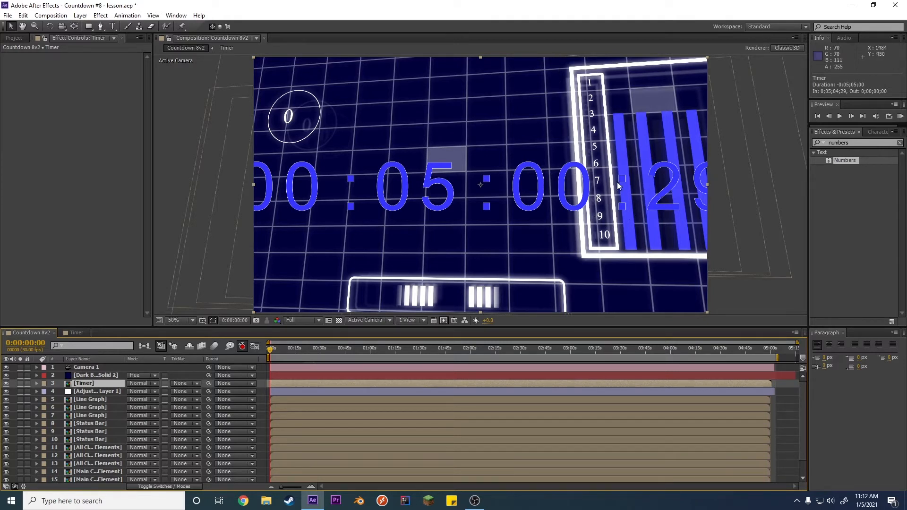
click(361, 351)
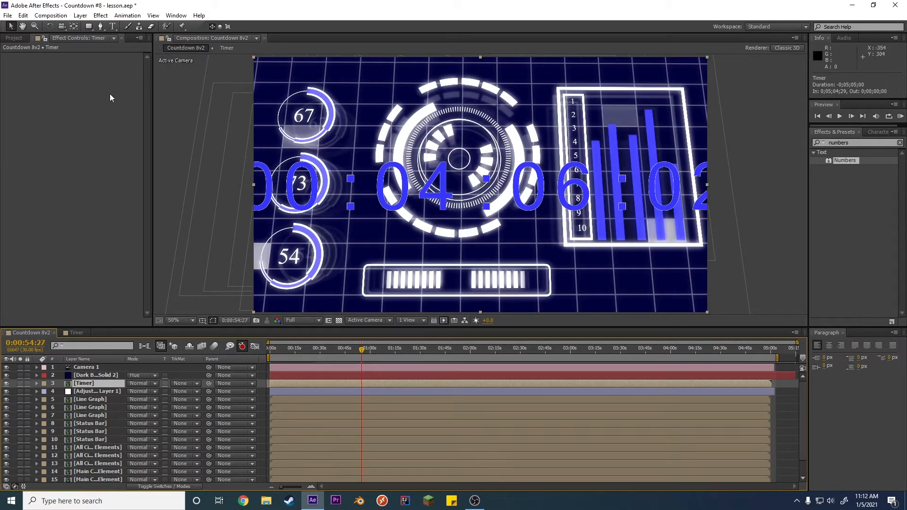
Step: Set the Numbers effect's Stroke Width to 5 in the Timer composition and compare the outline in Countdown 8v2
click(73, 332)
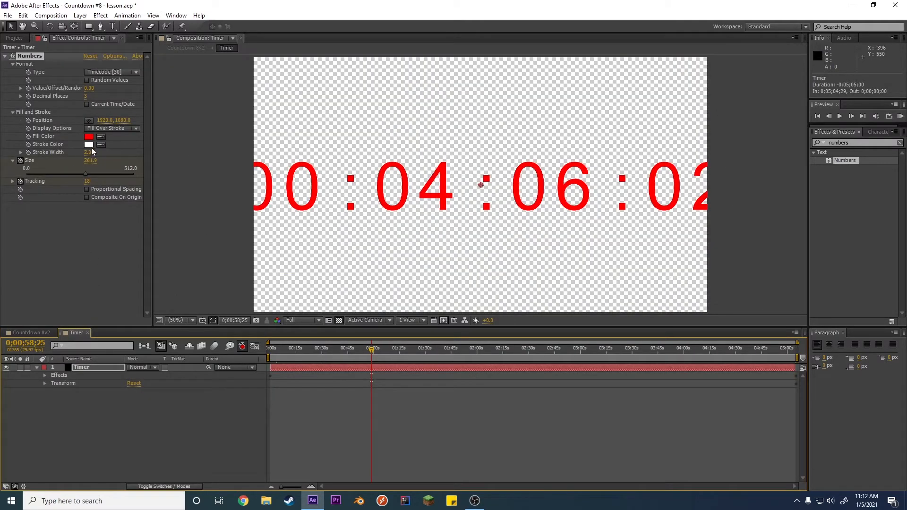
drag(90, 152, 99, 150)
click(92, 153)
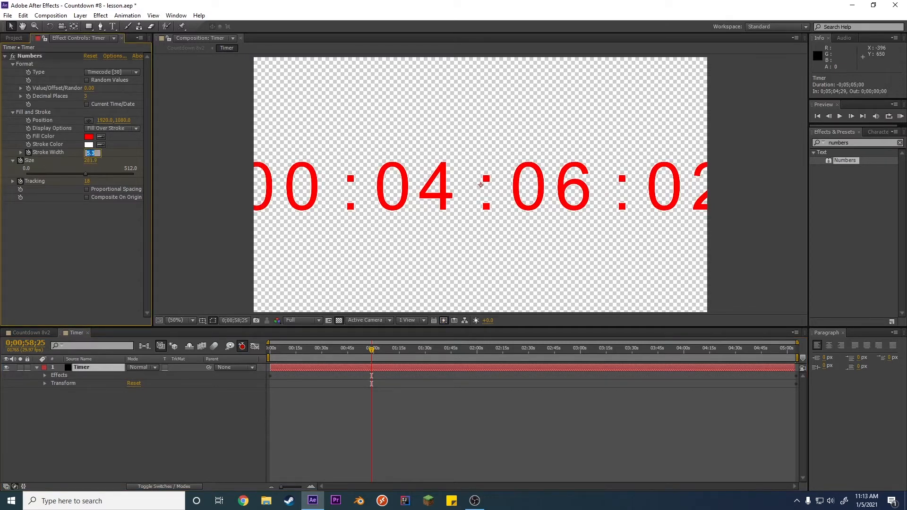
text(5)
key(Return)
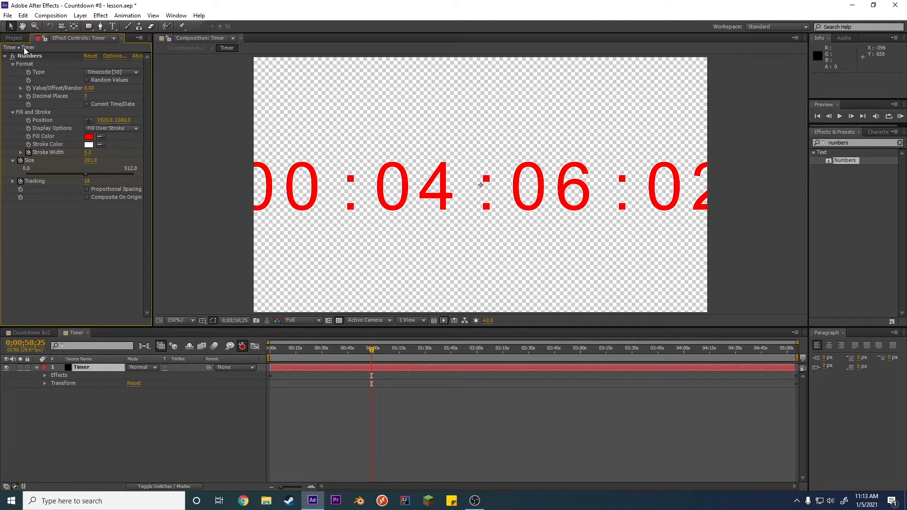
click(13, 37)
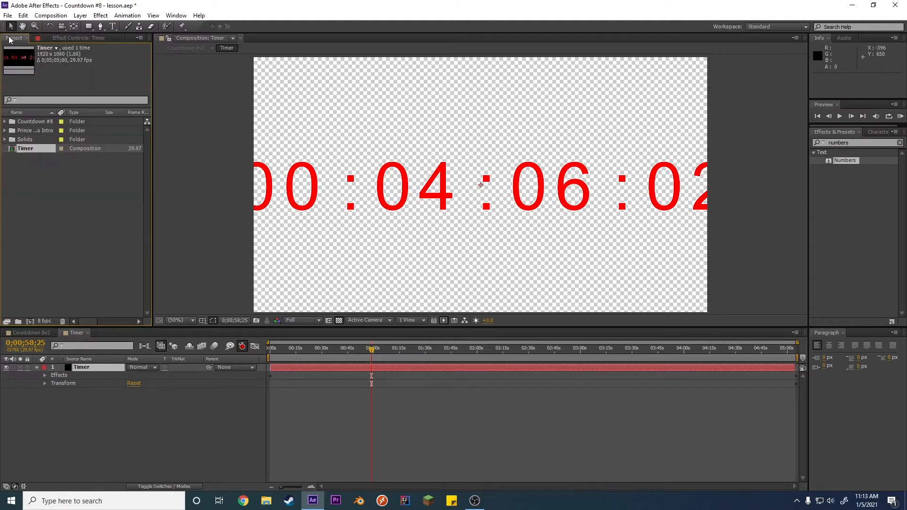
click(45, 39)
click(21, 334)
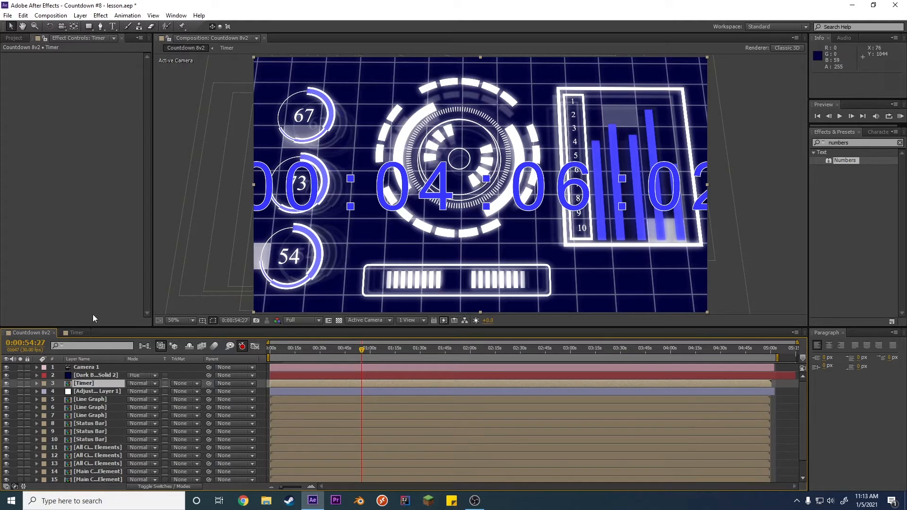
click(77, 333)
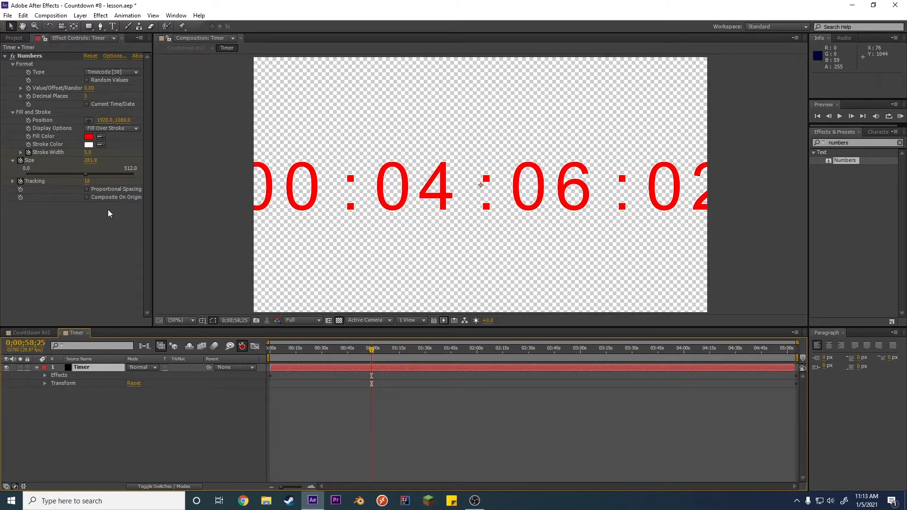
click(30, 332)
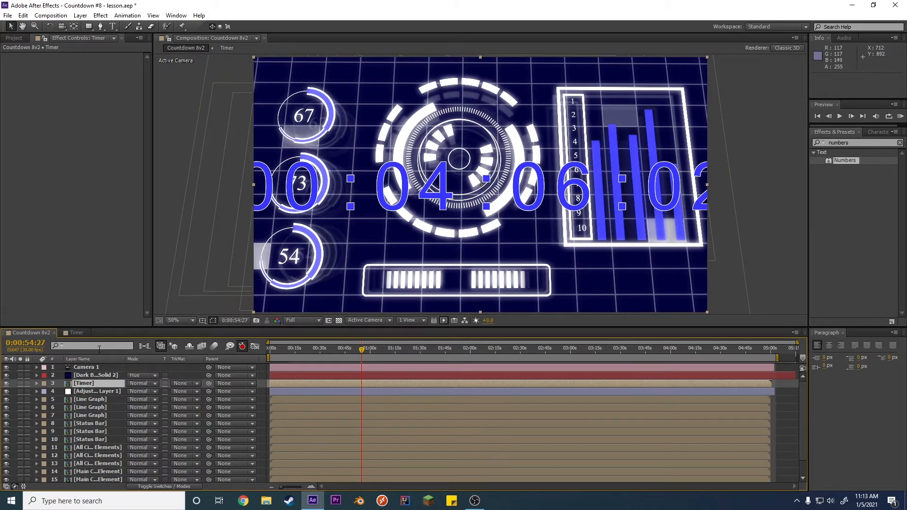
Step: Try the Timer layer above the dark blue Solid 2 with its digits' Fill Color changed to orange DA9F00
drag(87, 387, 70, 373)
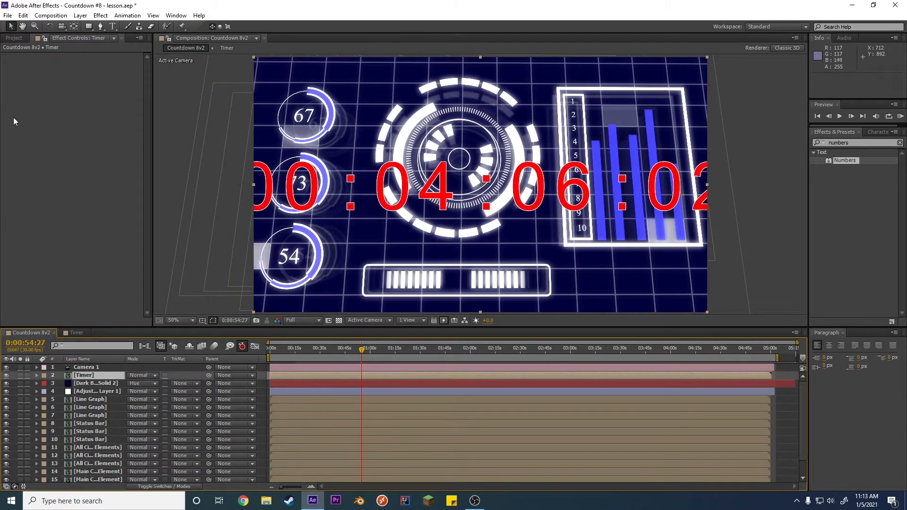
click(69, 333)
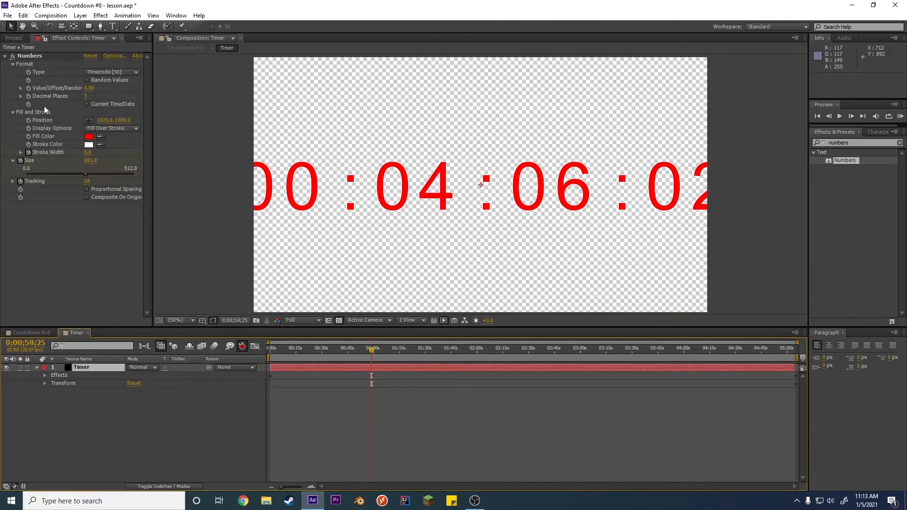
click(89, 137)
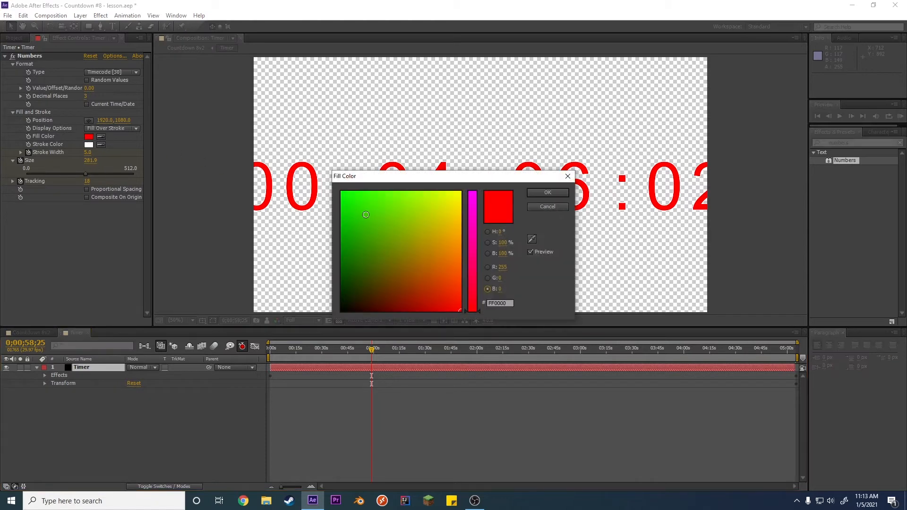
mouse_move(437, 236)
mouse_down()
mouse_move(449, 217)
mouse_move(443, 236)
mouse_up()
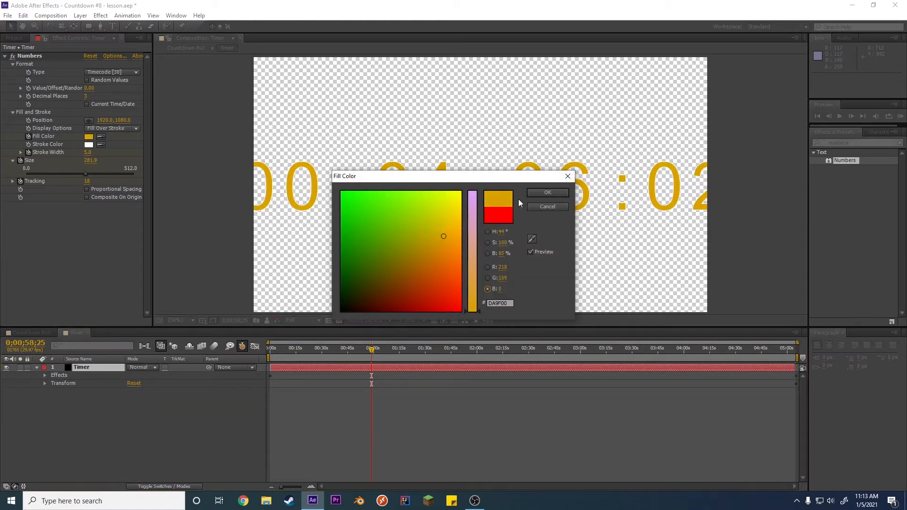
click(546, 193)
click(36, 333)
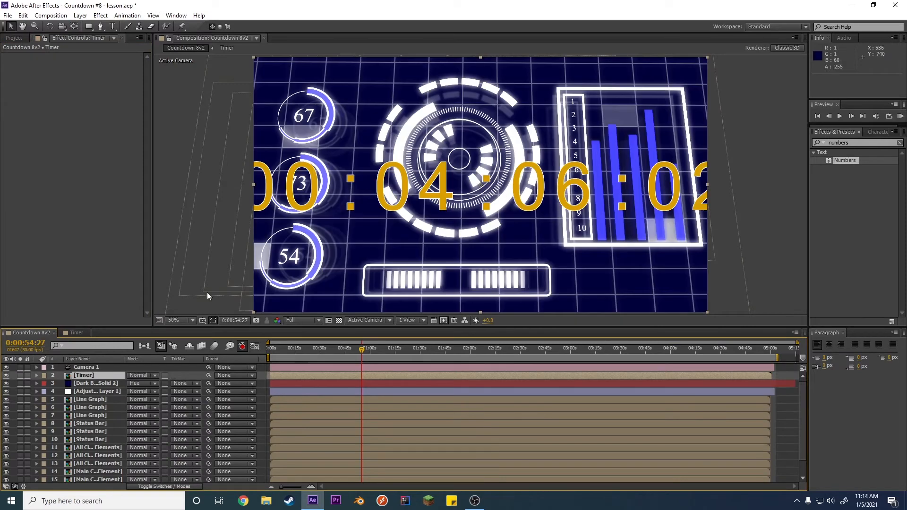
Step: Turn off keyframing for the Numbers effect's Size in the Timer composition
click(73, 333)
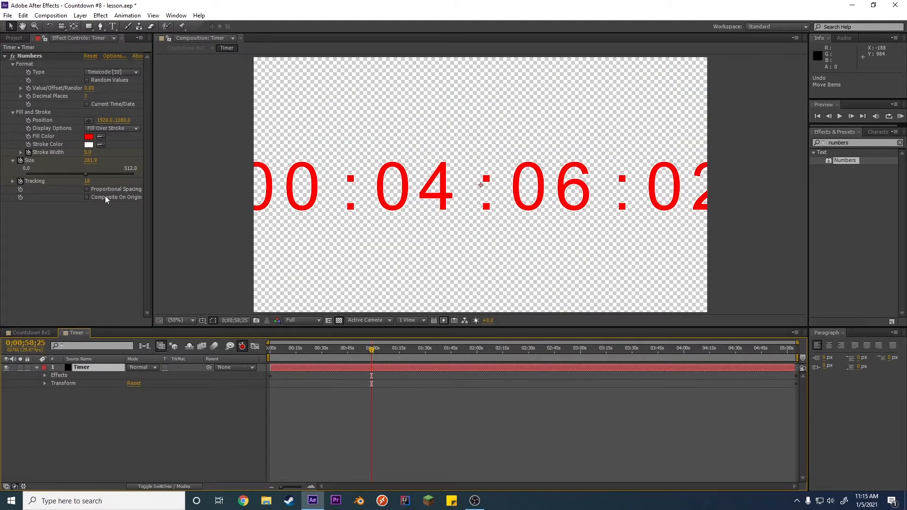
click(21, 162)
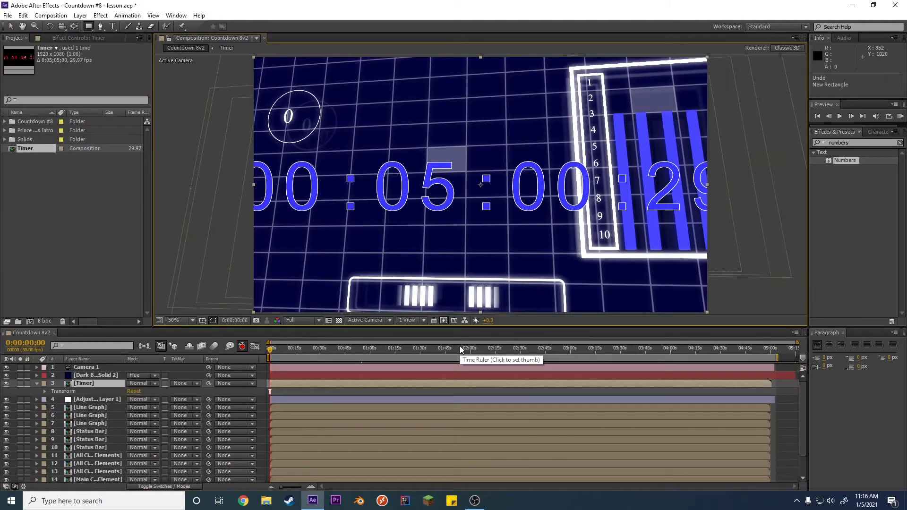
Step: Try a rectangular mask around only the digit 5 on the Timer layer in Countdown 8v2 and undo it
click(36, 383)
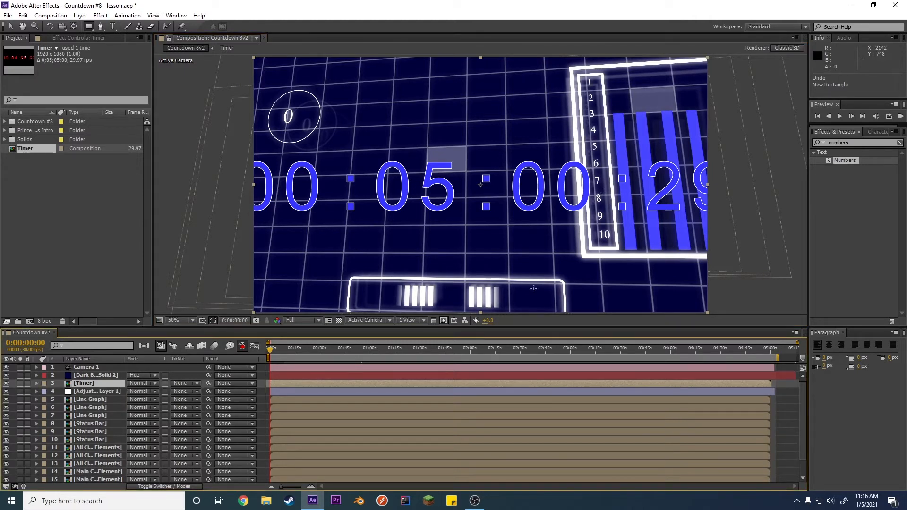
click(90, 27)
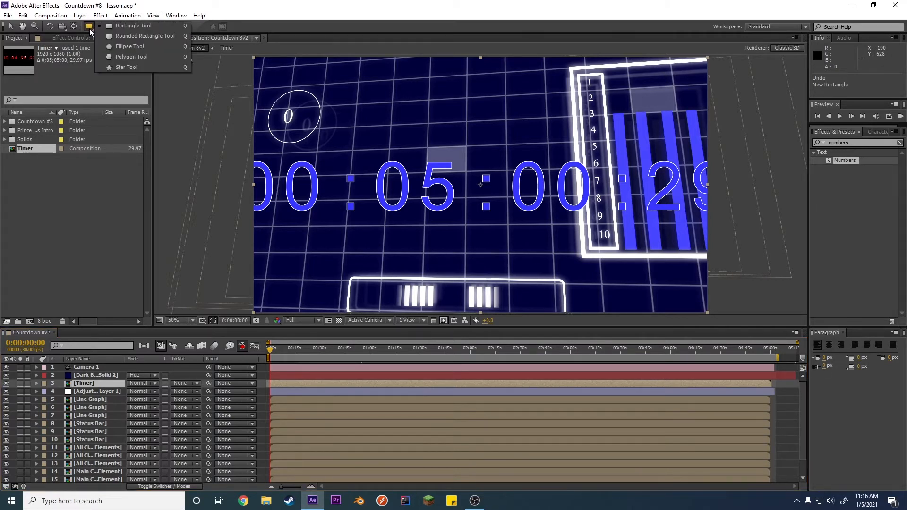
click(90, 28)
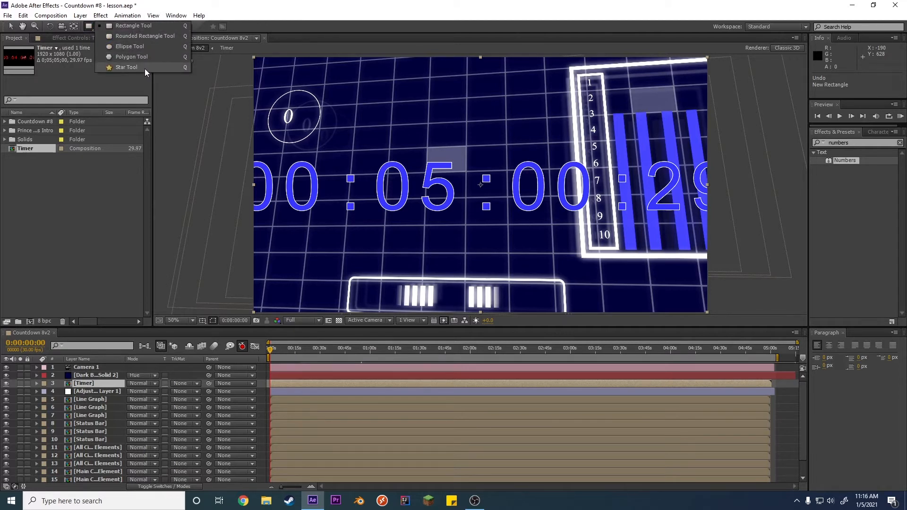
click(136, 25)
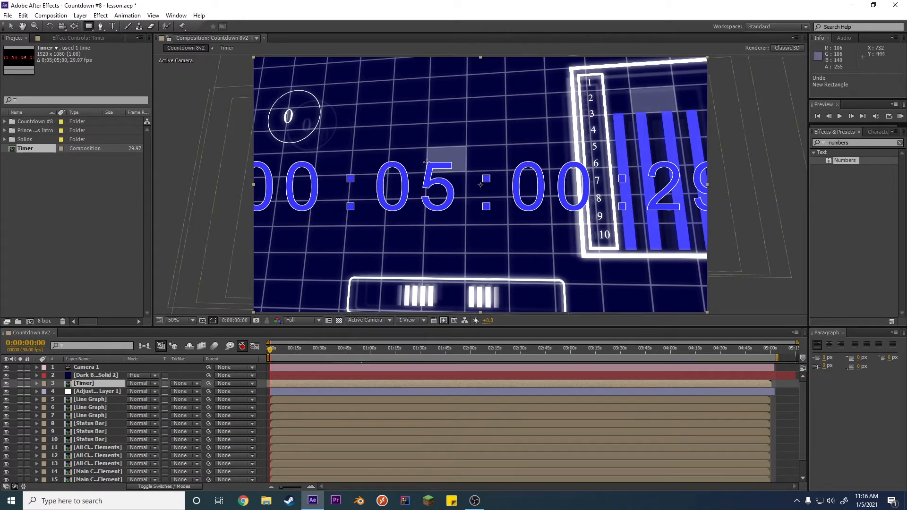
drag(425, 161, 435, 177)
drag(453, 212, 462, 214)
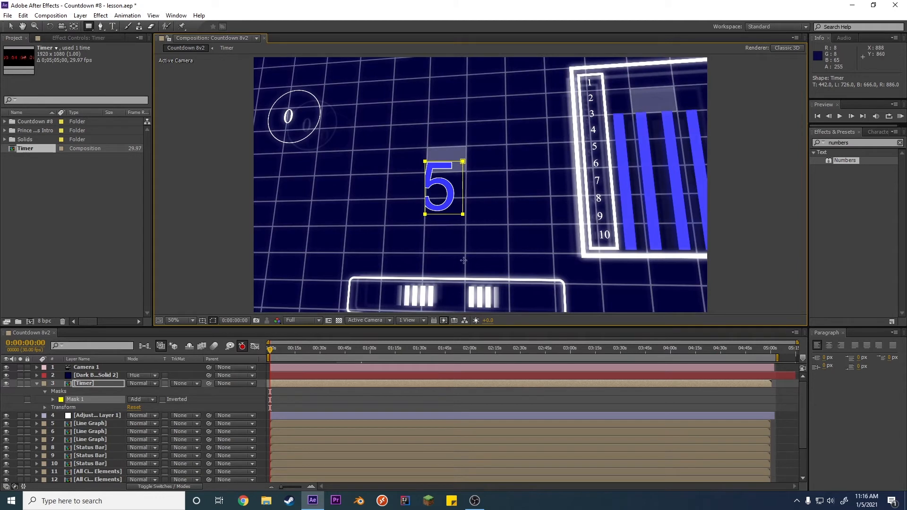
key(ctrl+z)
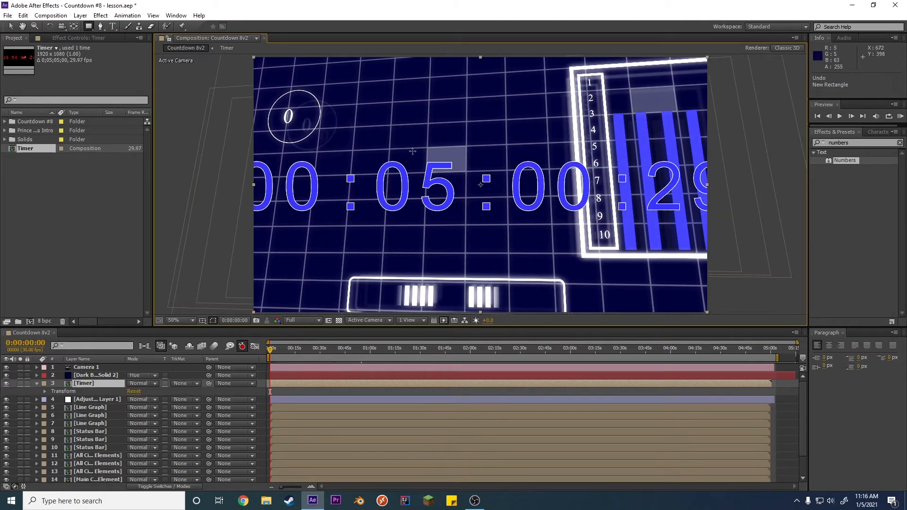
Step: Try a rectangular mask around 5:00 on the Timer layer and move the layer below Adjustment Layer 1
drag(414, 149, 601, 227)
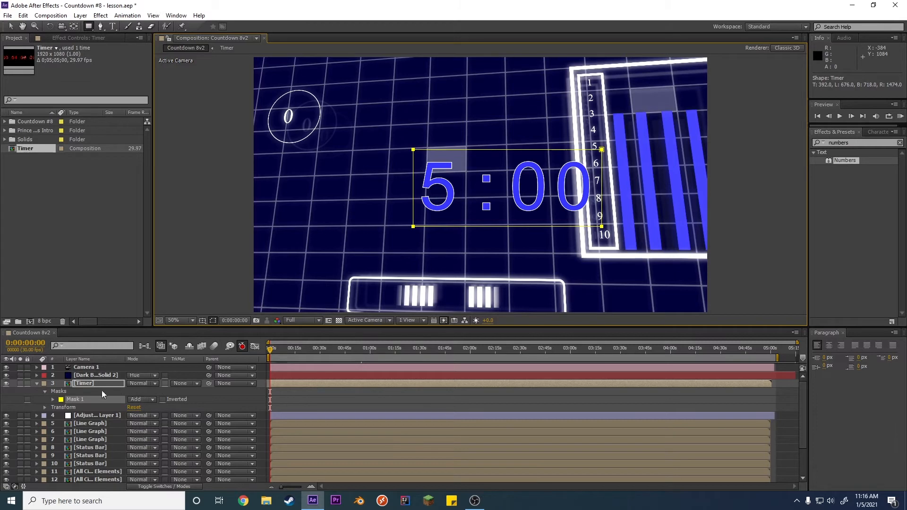
drag(91, 386, 94, 416)
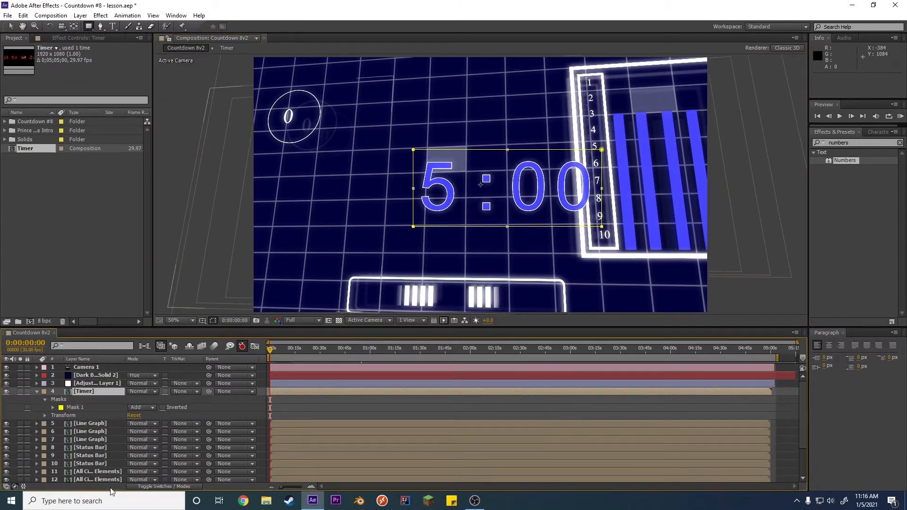
click(95, 383)
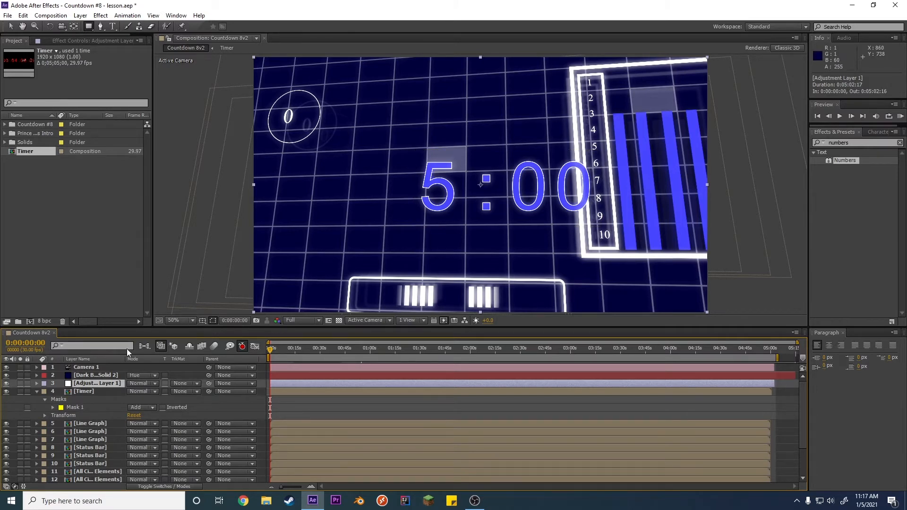
Step: Try a Numbers effect Size of 512 in the Timer composition, close the composition and save the project
double_click(92, 391)
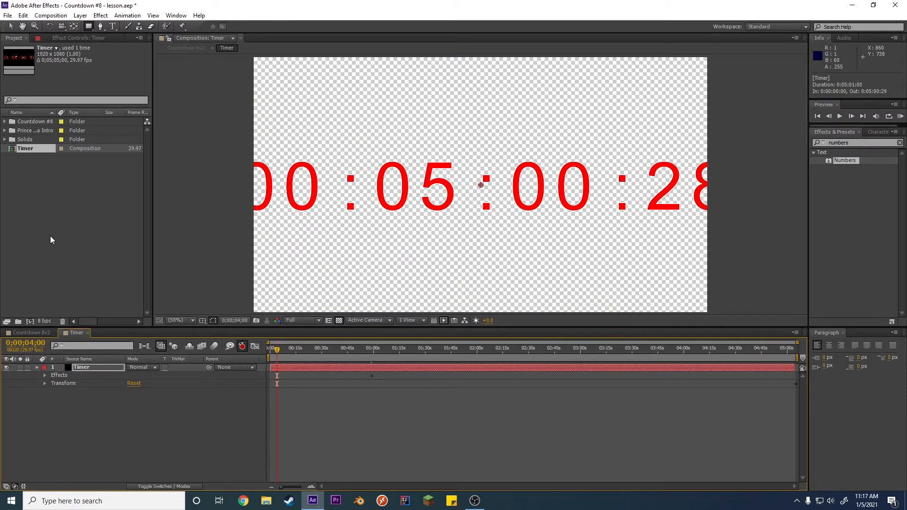
click(40, 40)
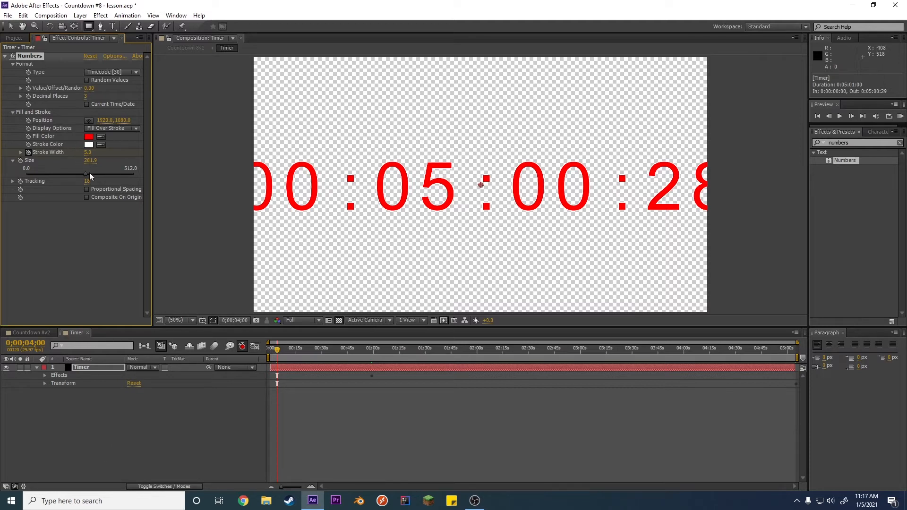
drag(86, 174, 89, 174)
drag(95, 174, 137, 176)
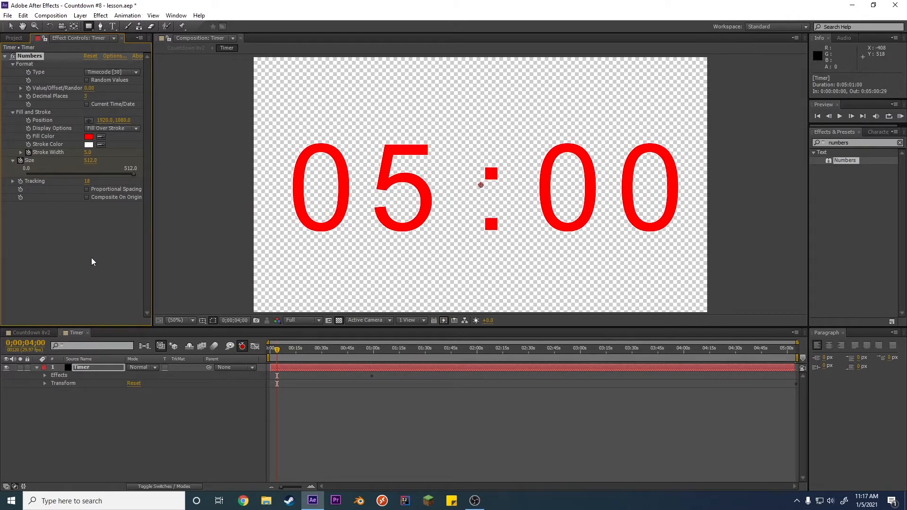
click(15, 38)
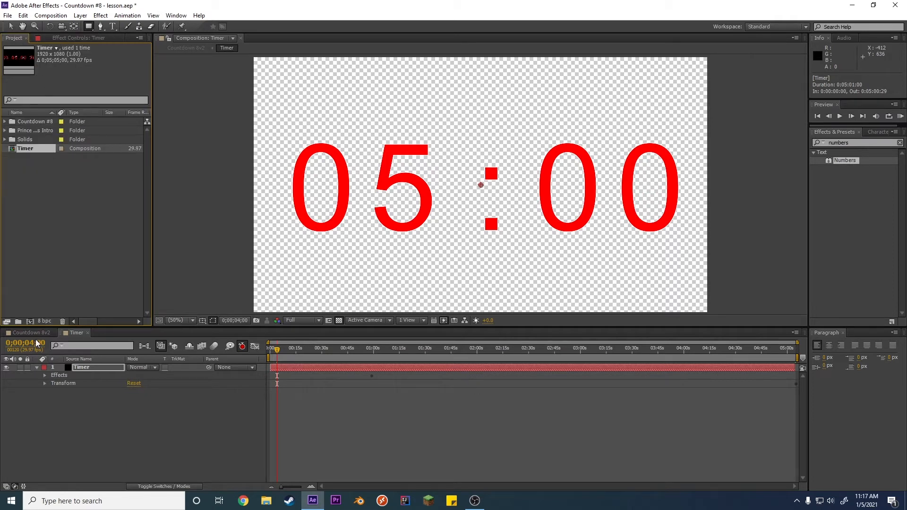
click(88, 333)
click(8, 16)
click(34, 94)
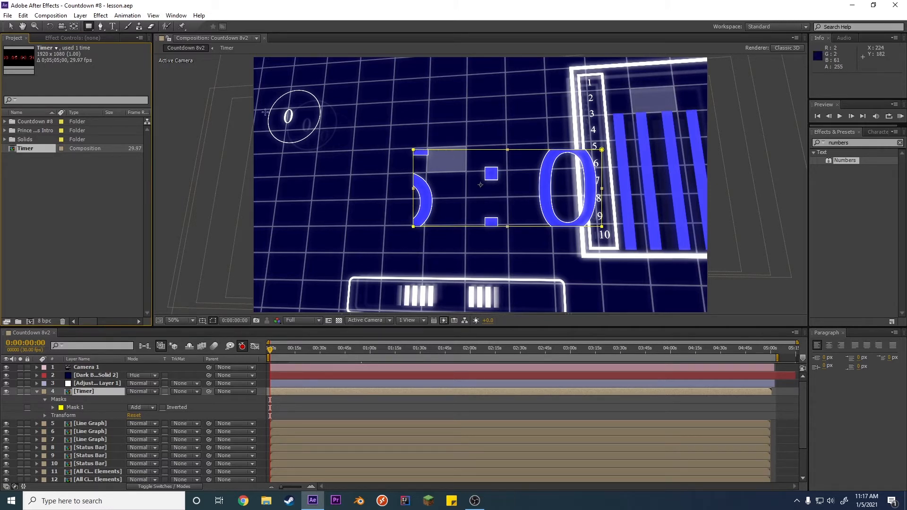
Step: Undo the Numbers Size change, the Timer layer's reordering and its mask
key(ctrl+z)
key(ctrl+z)
key(ctrl+z)
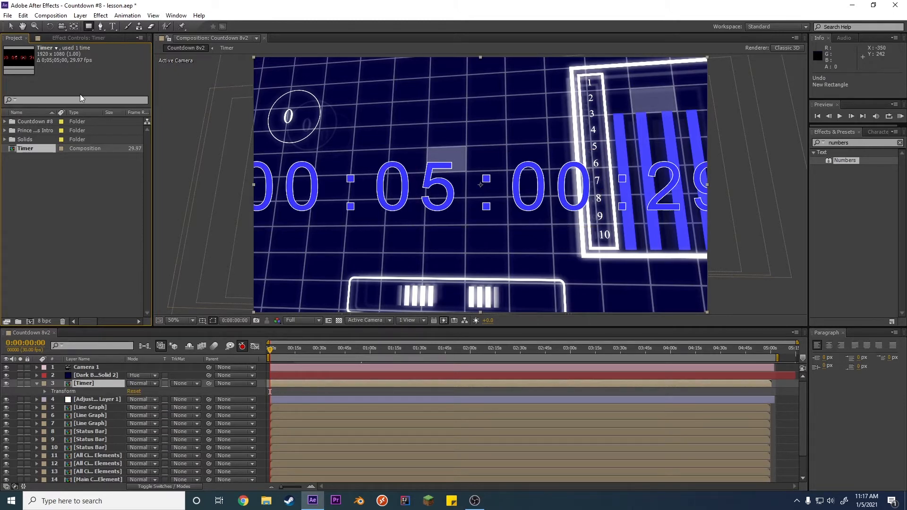
Step: Set the Numbers effect's Size to 512 in the Timer composition, then close that composition and save the project
double_click(87, 384)
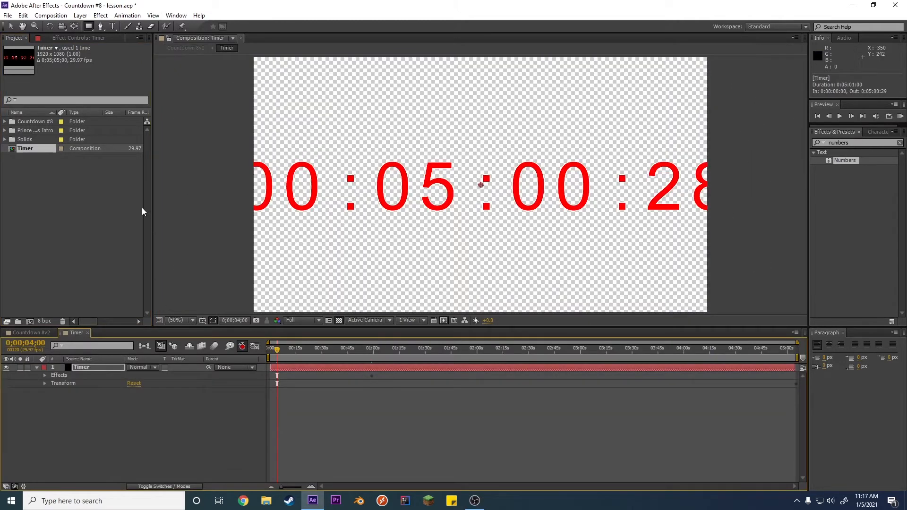
click(75, 367)
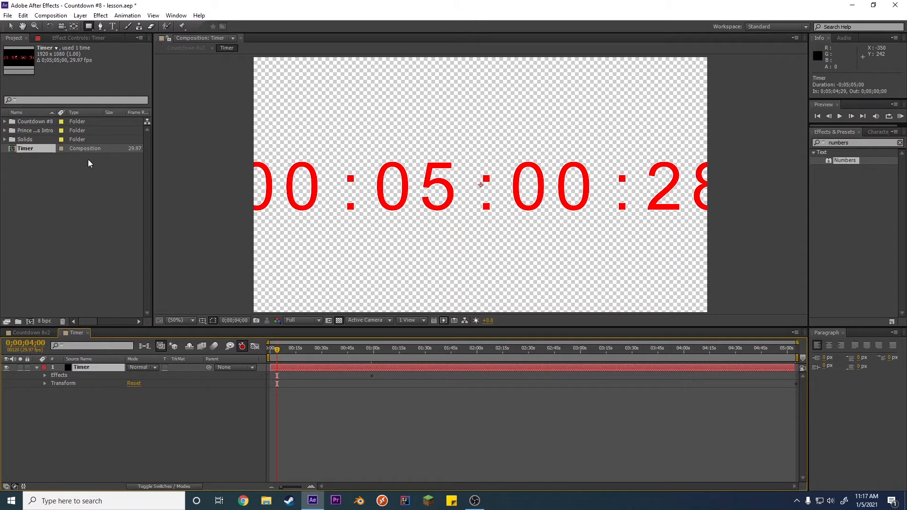
click(79, 39)
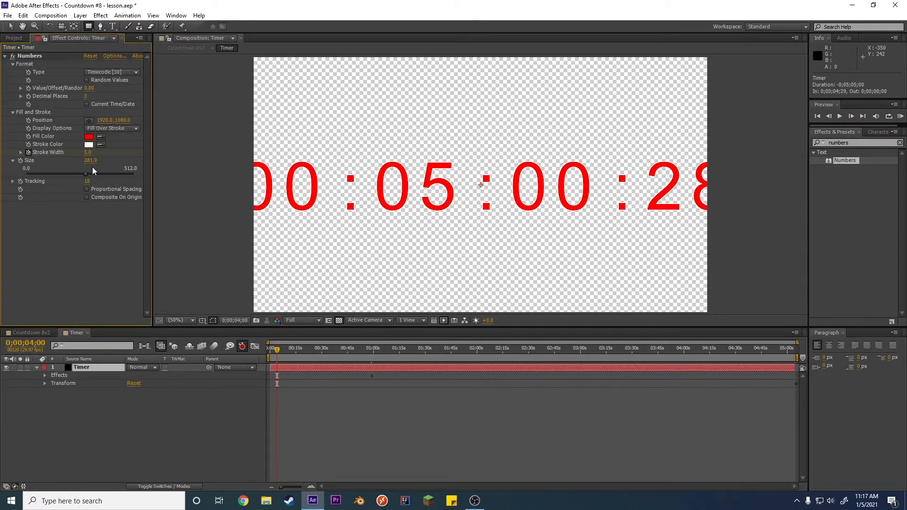
drag(139, 175, 152, 176)
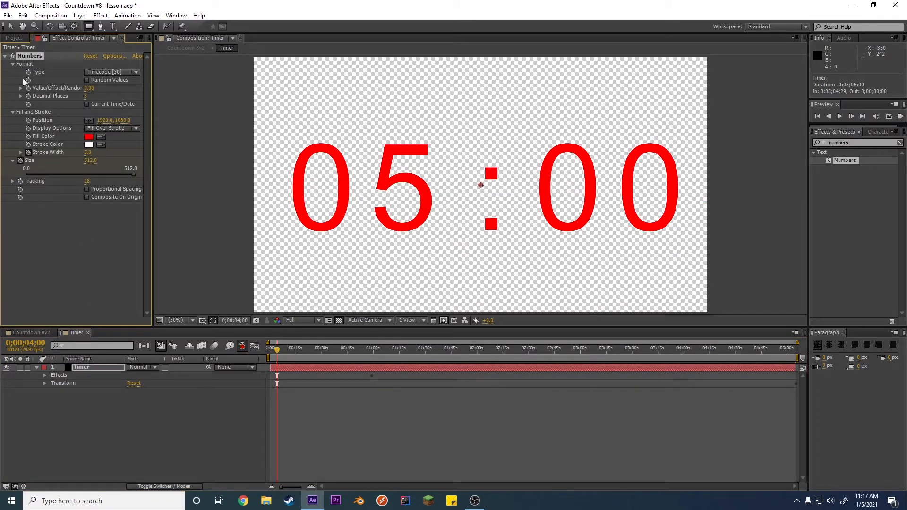
click(88, 333)
key(ctrl+s)
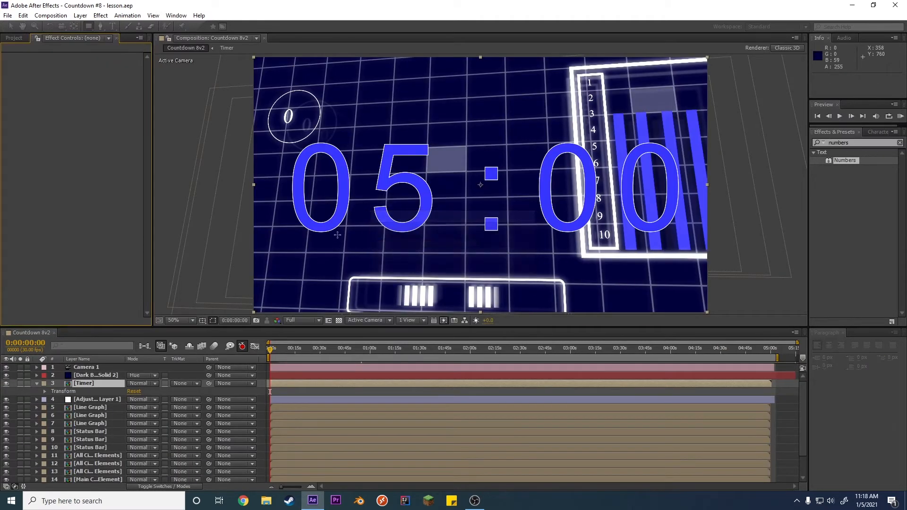
Step: Draw a rectangular mask on the Timer layer around 5:00, spanning about 450 to 1870 horizontally and 318 to 824 vertically
drag(86, 29, 118, 29)
mouse_move(360, 132)
mouse_down()
mouse_move(429, 224)
mouse_move(453, 237)
mouse_up()
drag(504, 217, 695, 251)
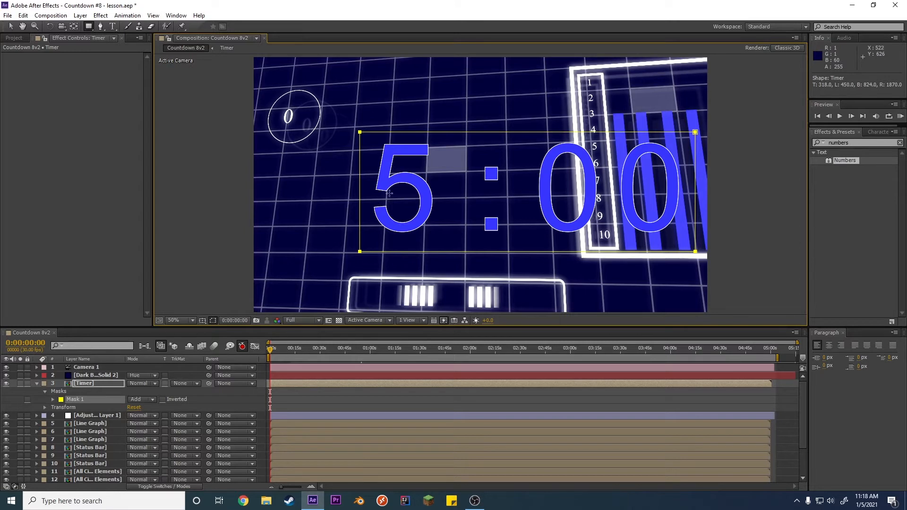
Step: Set the Timer layer's Position to 770, 540 with no Position keyframe
click(86, 385)
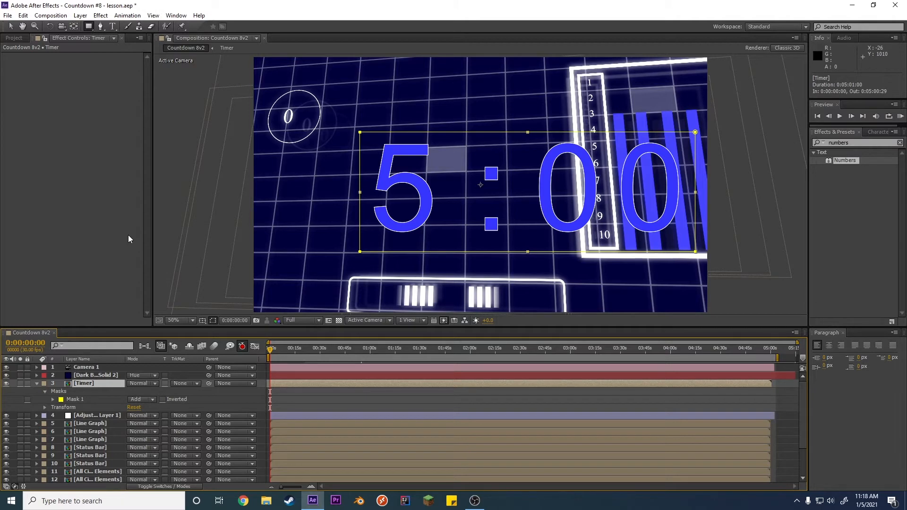
key(v)
key(p)
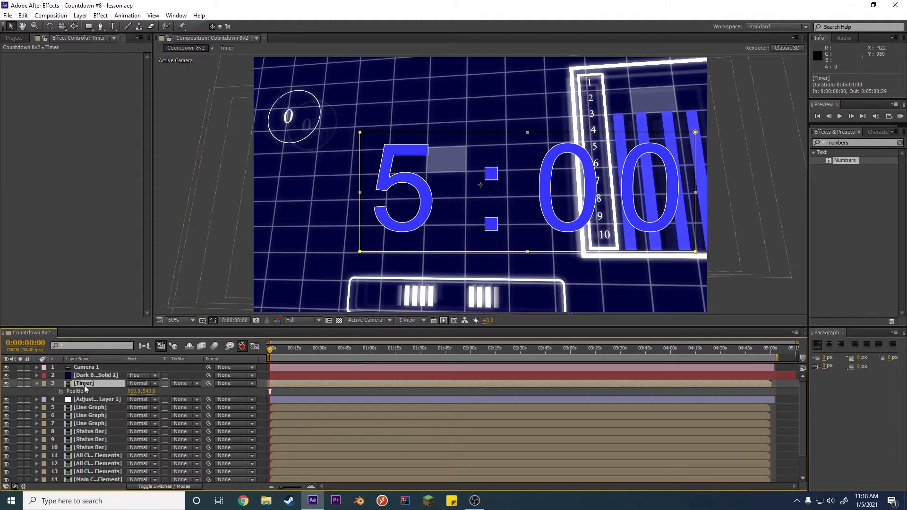
click(43, 388)
click(36, 382)
click(36, 382)
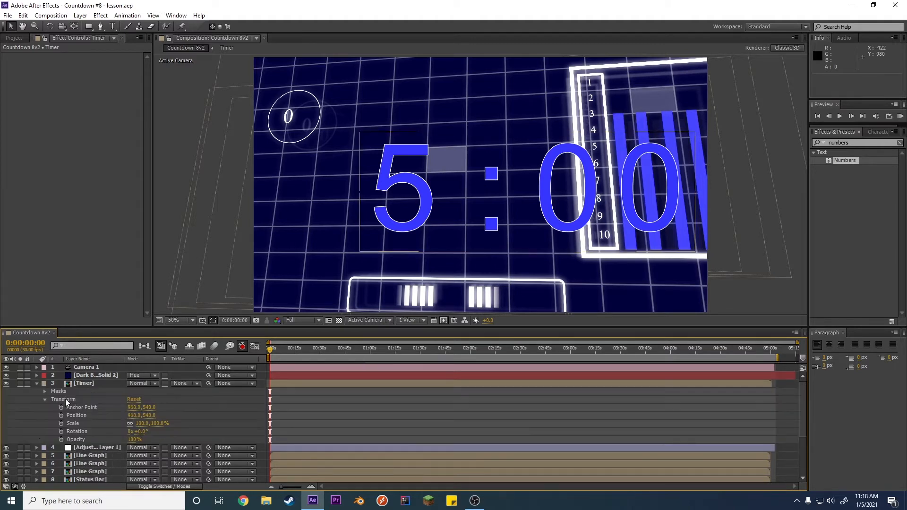
click(61, 409)
key(p)
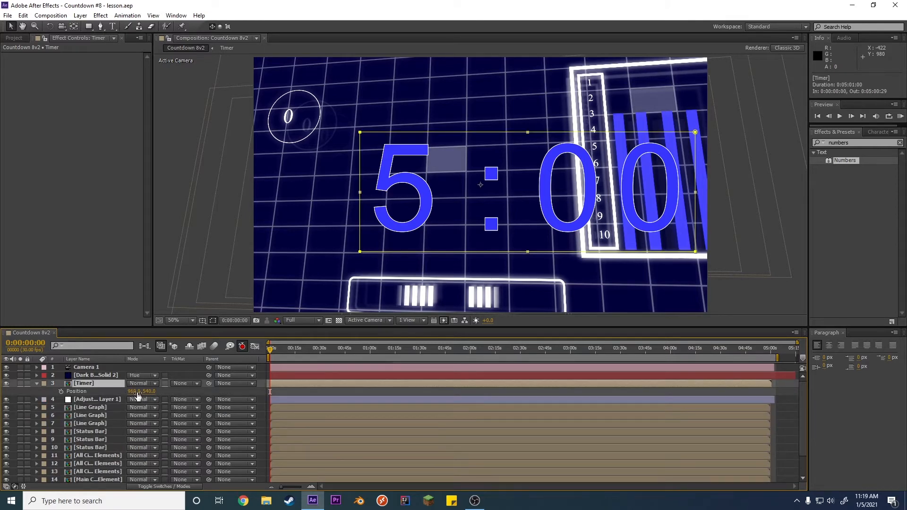
key(alt+shift+p)
drag(137, 391, 50, 396)
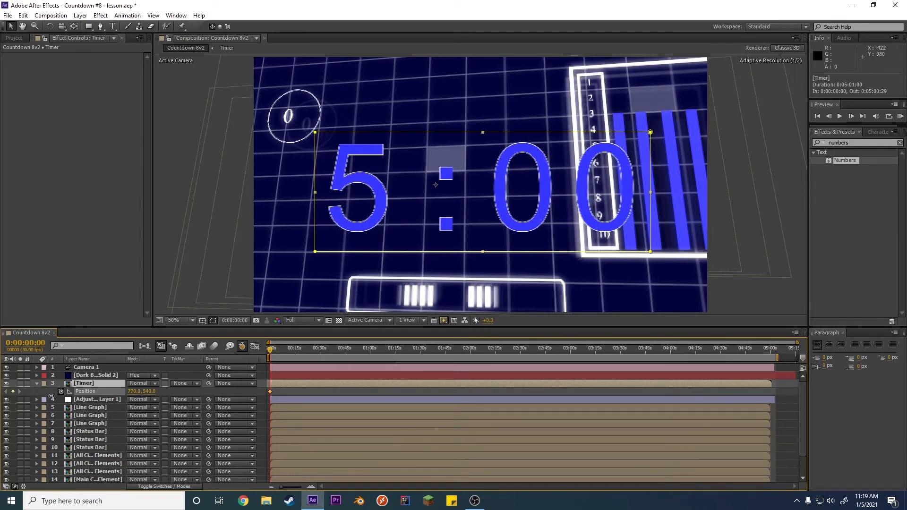
click(135, 393)
key(Return)
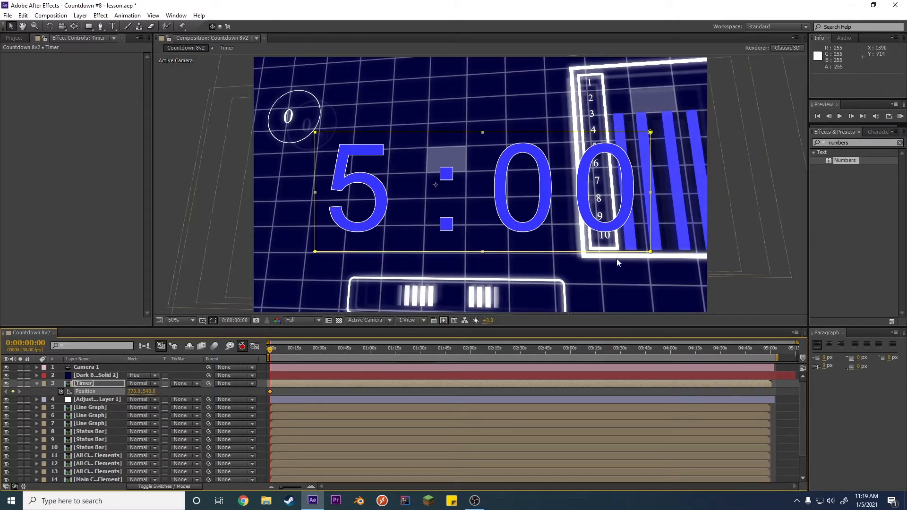
drag(152, 391, 137, 433)
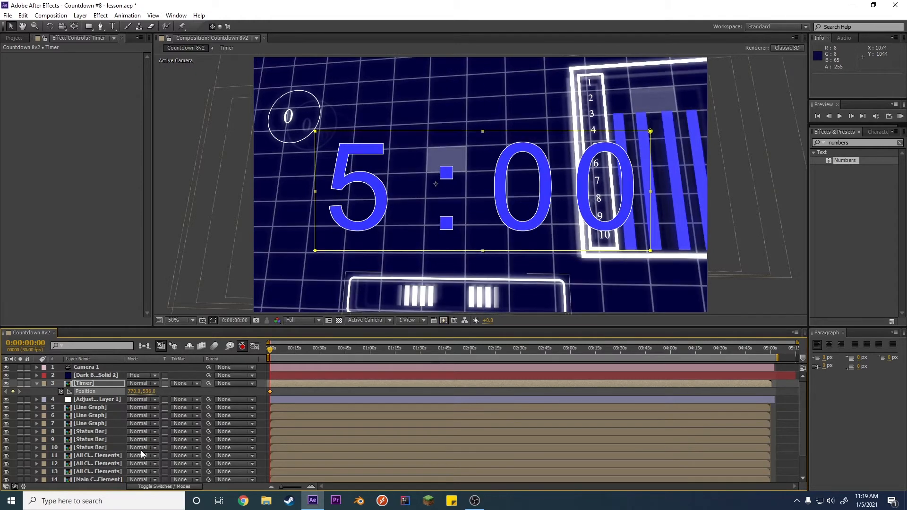
key(ctrl+z)
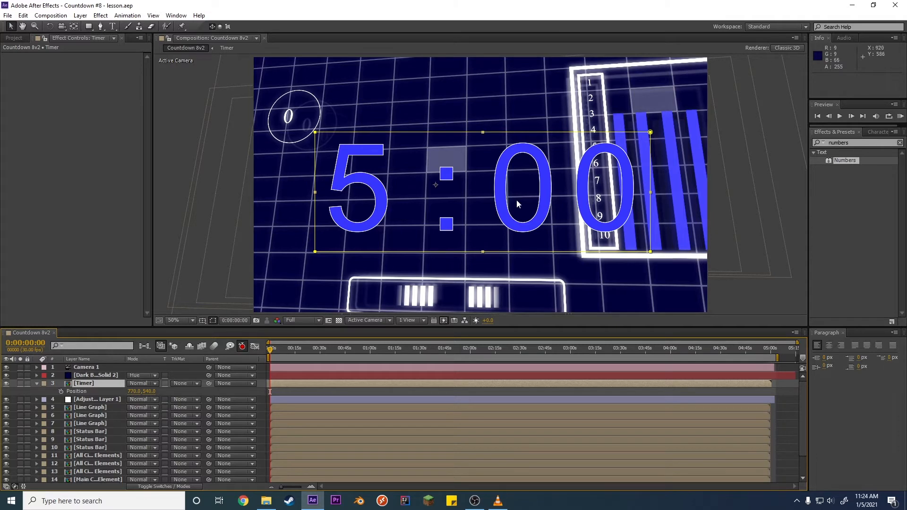
Step: Make the Timer layer a 3D layer while viewing Countdown 8v2 around 0:00:21:24
click(306, 348)
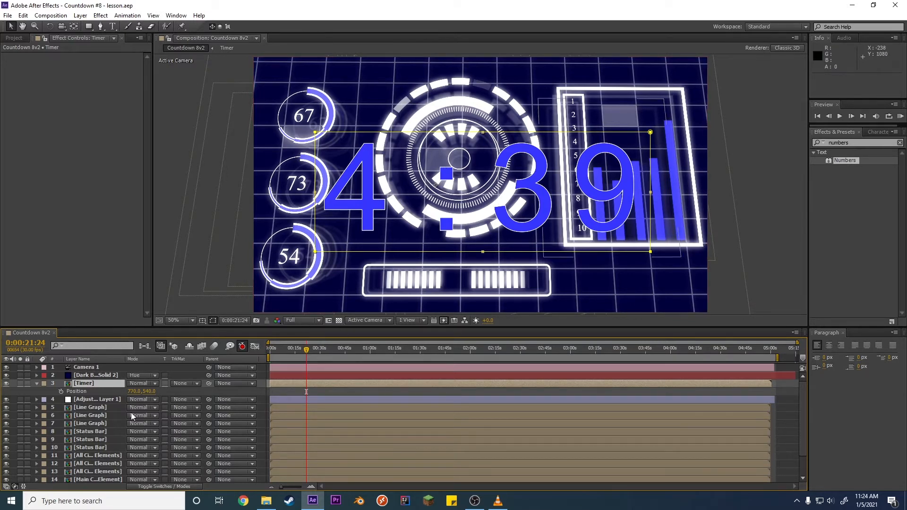
click(162, 484)
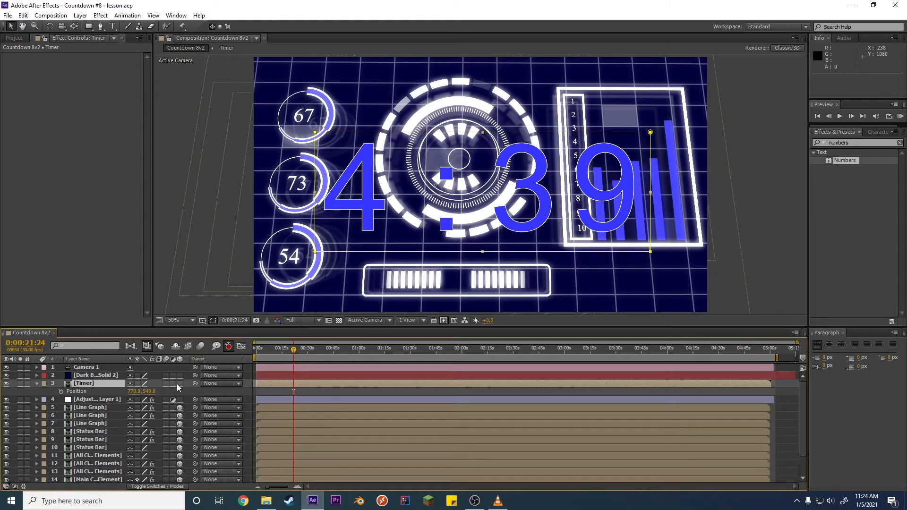
click(179, 383)
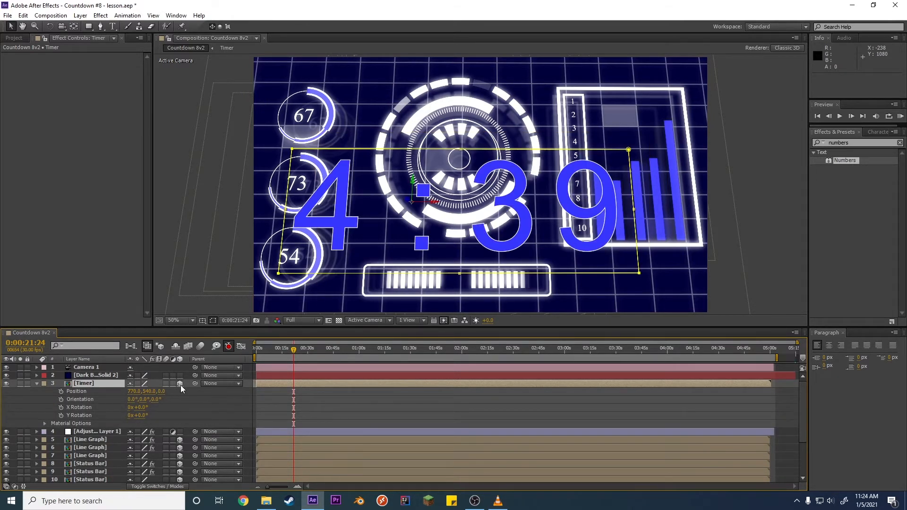
Step: Preview Countdown 8v2 from the start and check the 3D Timer digits around 0:00:10:14
drag(293, 351, 243, 346)
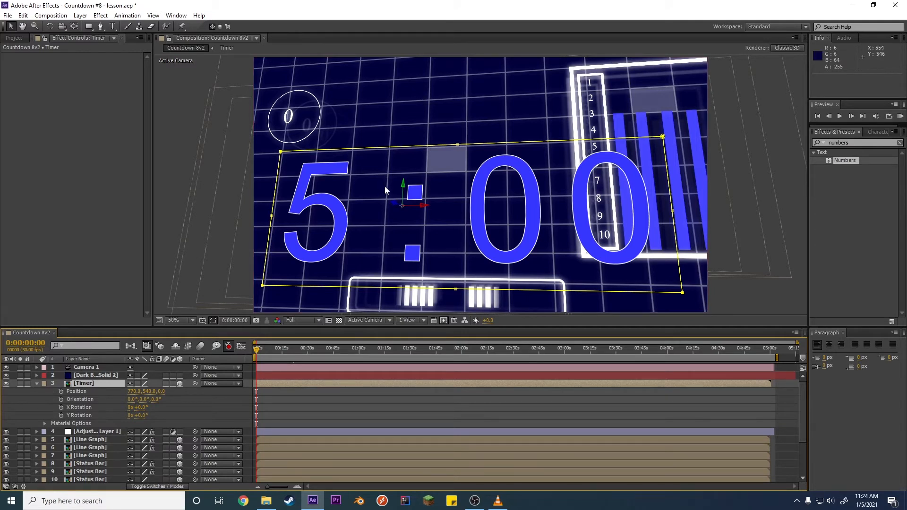
key(space)
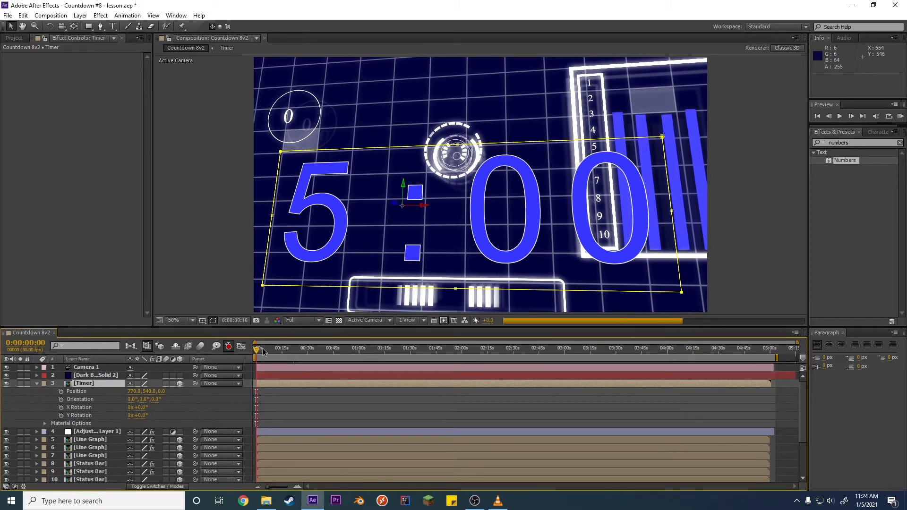
key(space)
drag(258, 349, 274, 349)
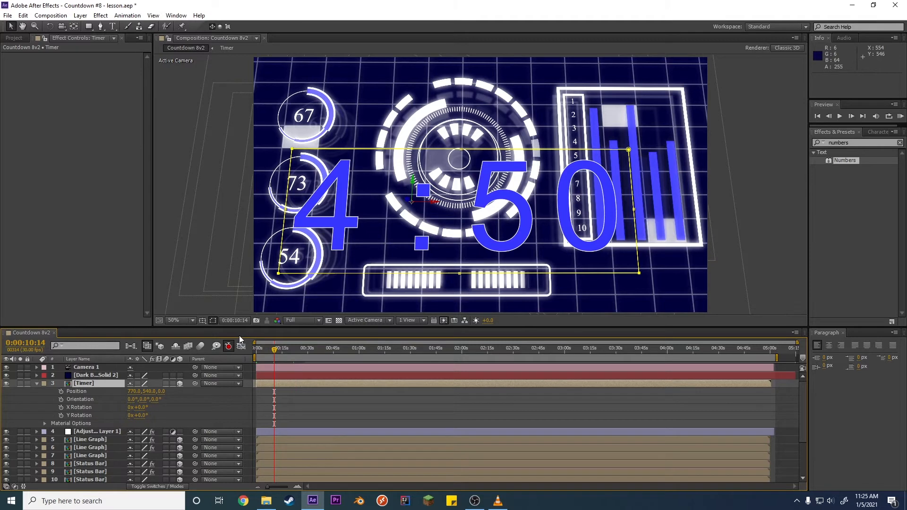
Step: Set the Timer layer's Position to 775 horizontally and 500 vertically, and fine-tune the horizontal value
click(100, 383)
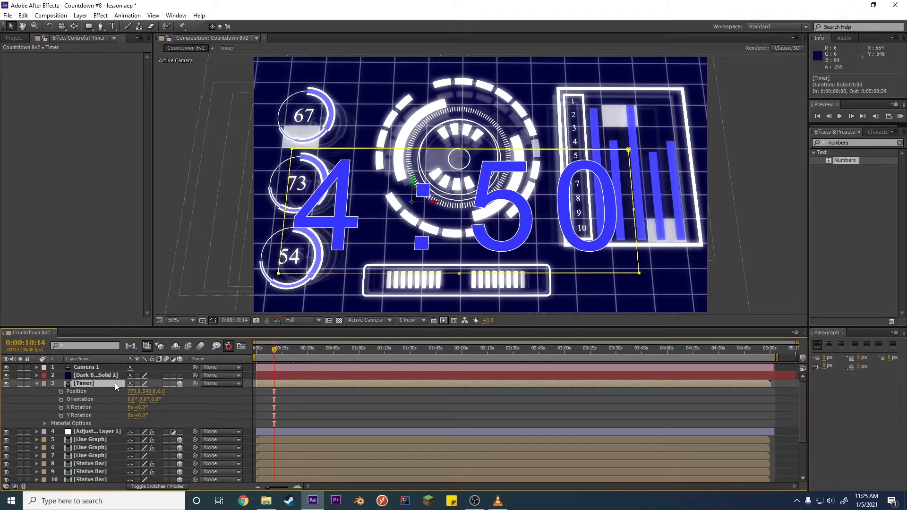
key(u)
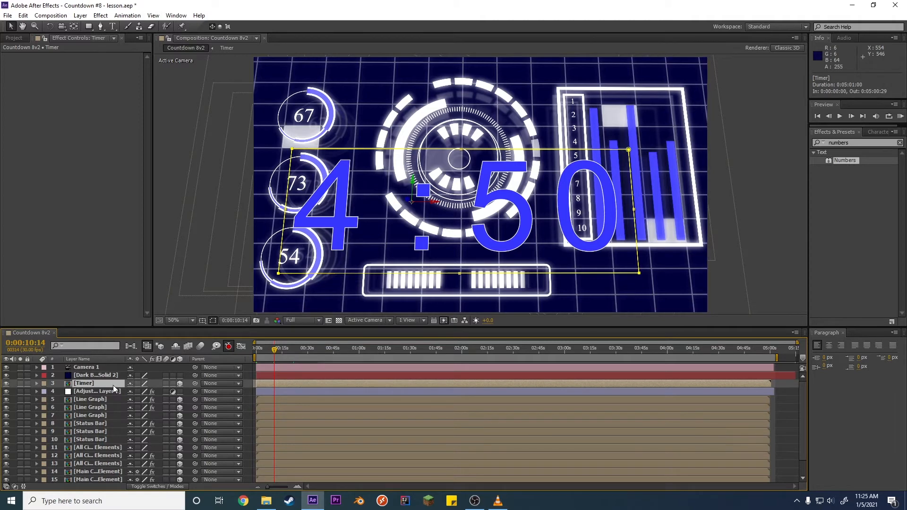
key(alt+shift+p)
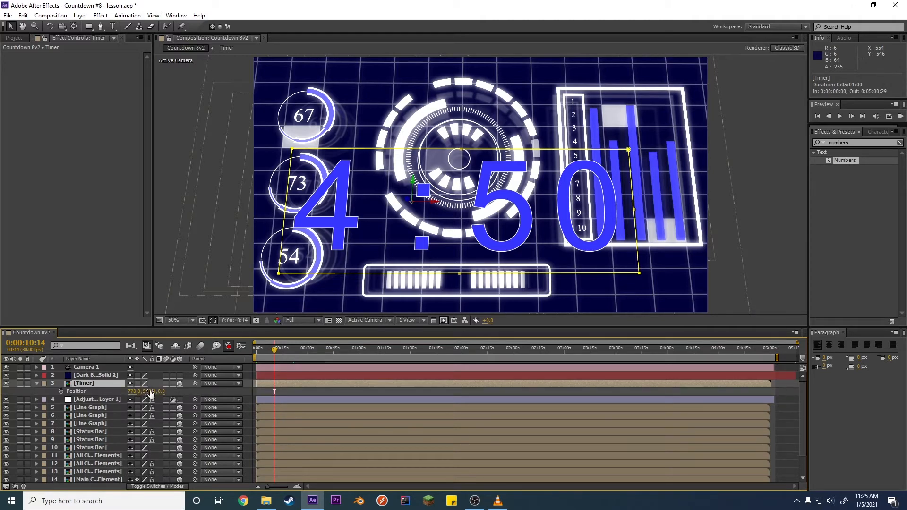
mouse_move(152, 385)
mouse_down()
mouse_move(154, 375)
mouse_move(153, 387)
mouse_up()
click(152, 391)
text(500)
key(Return)
click(136, 391)
text(775)
key(Return)
drag(134, 392, 141, 395)
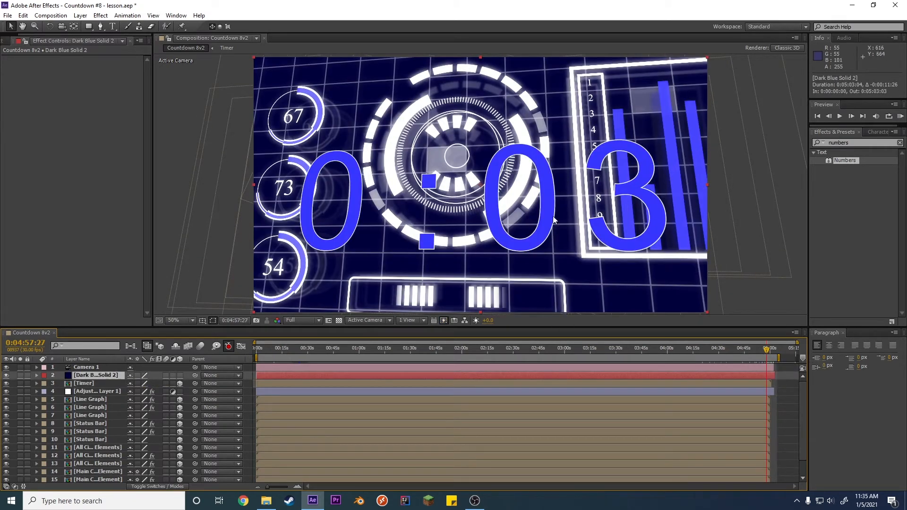
Step: Search the effects for "block dis" and apply the Block Dissolve transition to the Timer layer
drag(769, 348, 783, 348)
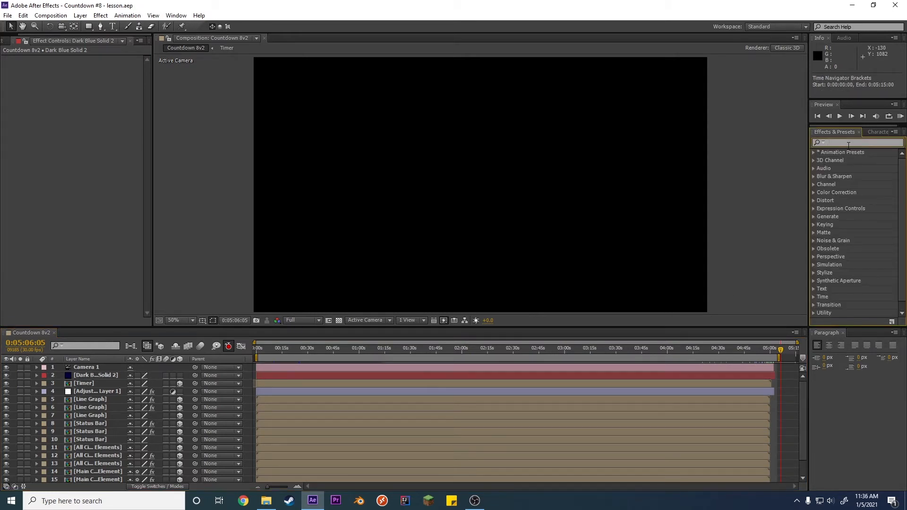
text(block dis)
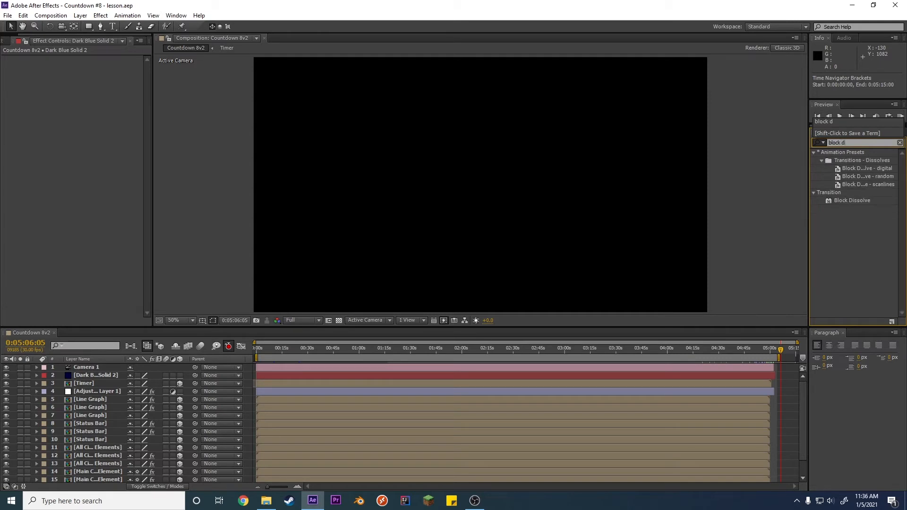
drag(852, 200, 106, 384)
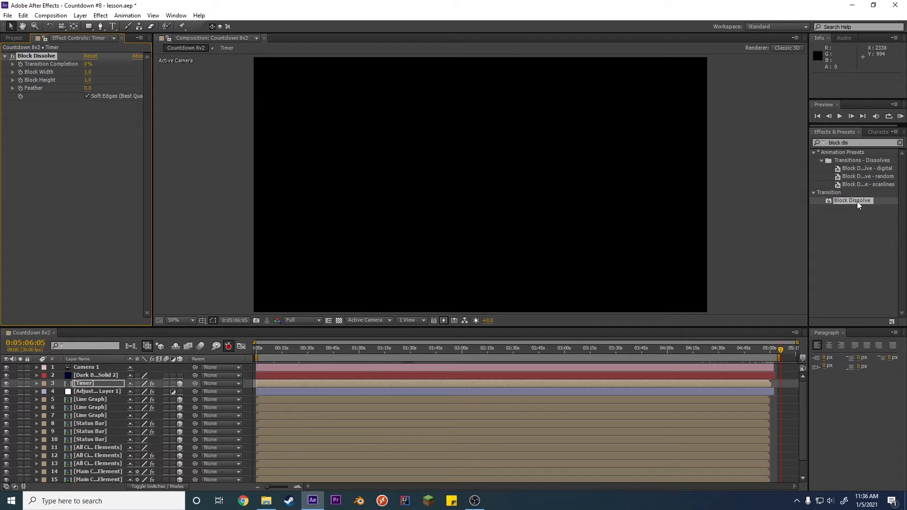
Step: Apply Block Dissolve to Dark Blue Solid 2, Adjustment Layer 1 and the Line Graph layers, keeping only one instance on each
drag(857, 201, 206, 401)
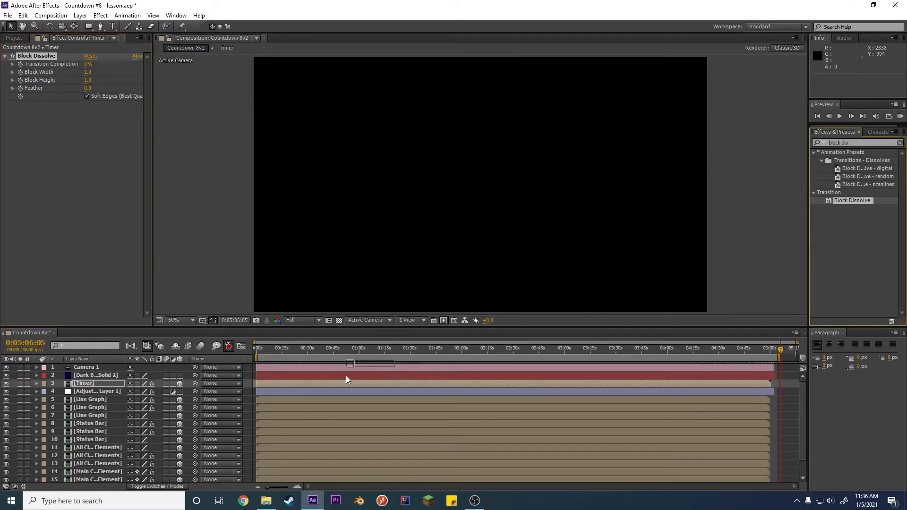
key(ctrl+Up)
drag(854, 201, 93, 407)
click(101, 392)
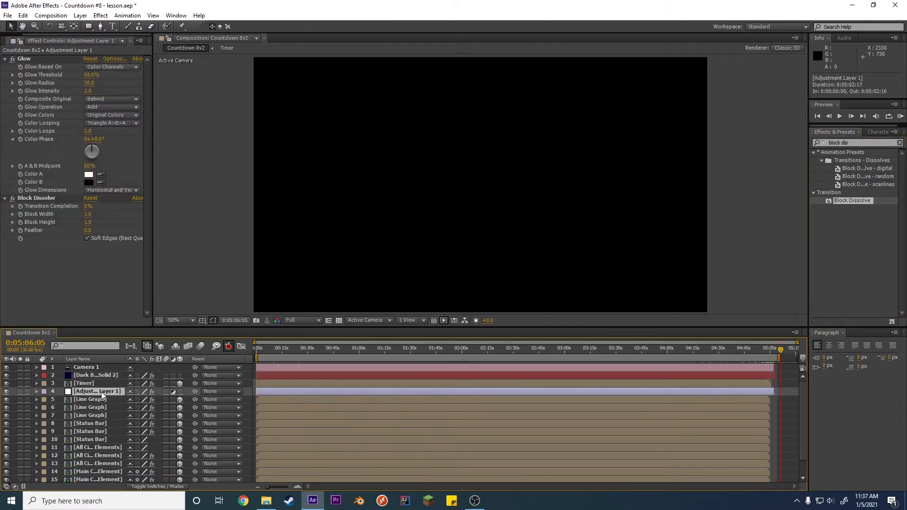
click(95, 399)
click(56, 140)
key(Delete)
click(95, 416)
click(95, 424)
Step: Apply Block Dissolve to the Status Bar and All Circle Elements layers
drag(852, 201, 97, 424)
drag(853, 201, 96, 432)
drag(852, 202, 99, 438)
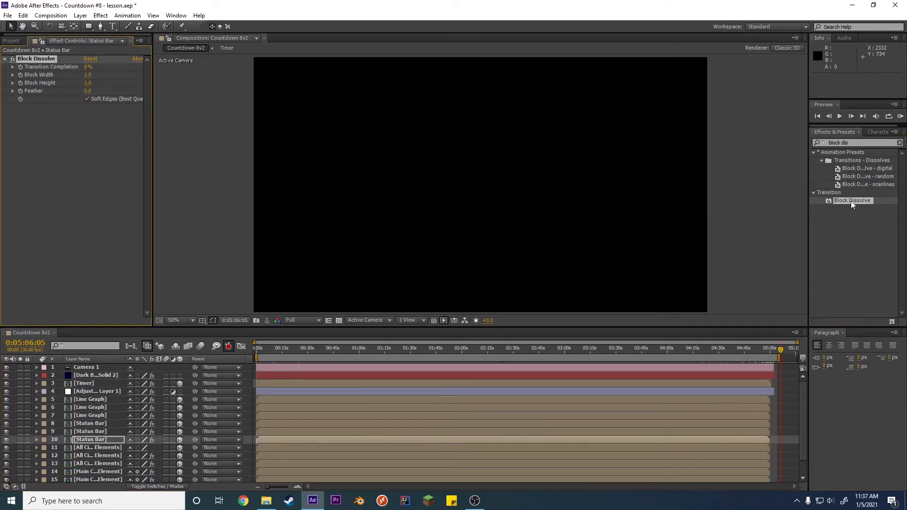
drag(852, 202, 99, 456)
drag(852, 201, 99, 462)
Step: Apply Block Dissolve to the Main Circle Element layers and the Grid layer
scroll(98, 463, down, 3)
drag(846, 201, 100, 470)
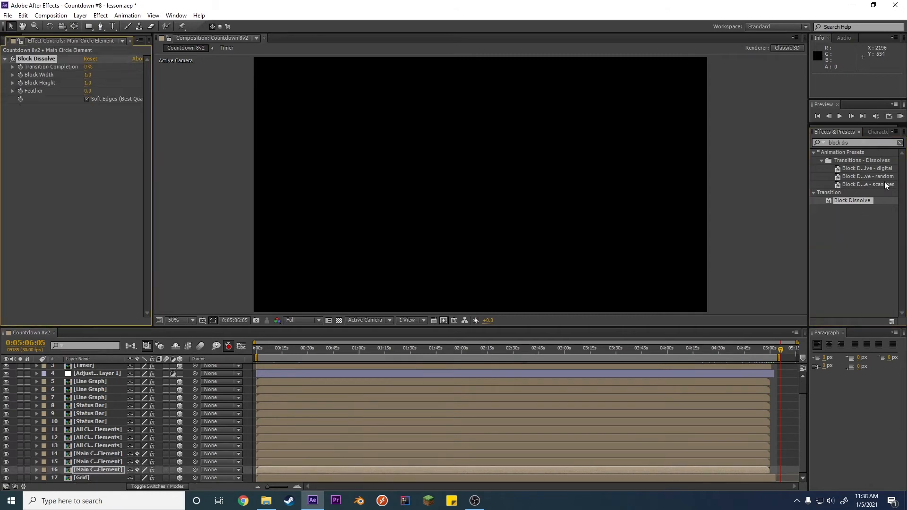
drag(854, 202, 94, 478)
right_click(41, 55)
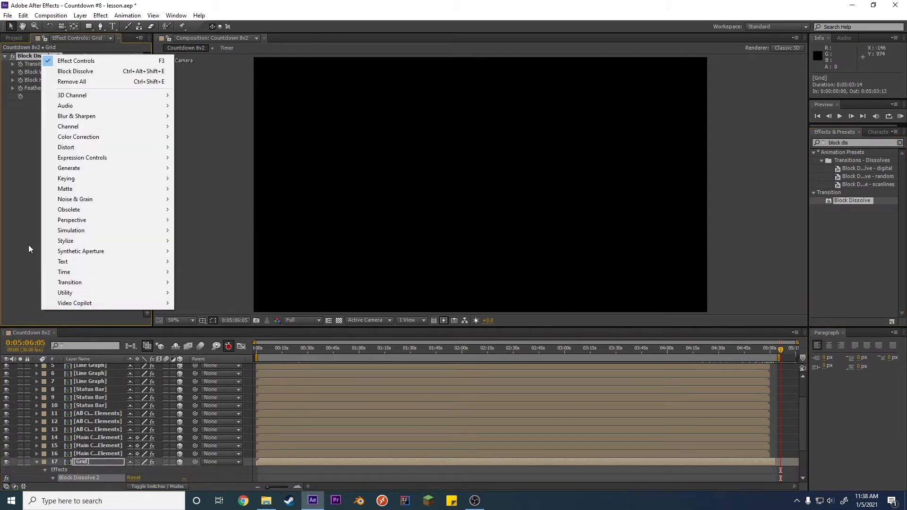
click(28, 245)
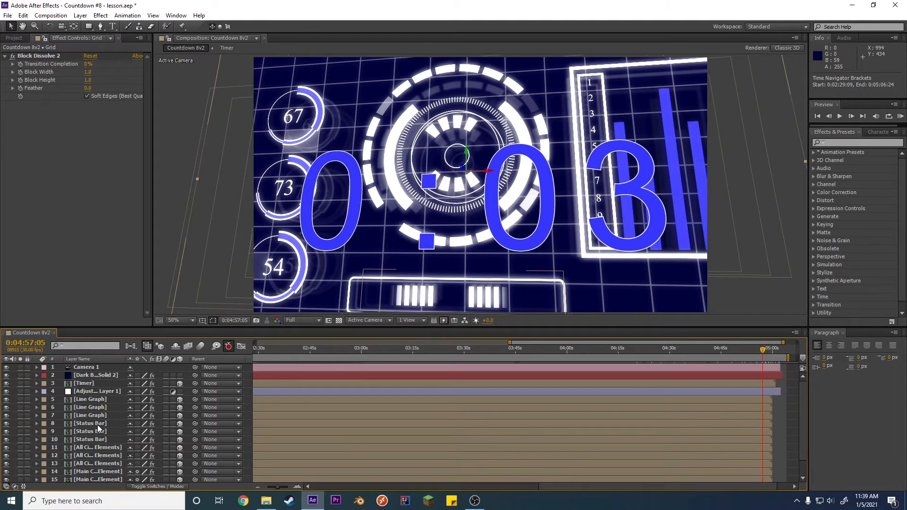
Step: Add a 0% Transition Completion keyframe at 0:04:58:00 to Block Dissolve on the Line Graph in layer 5
scroll(95, 464, down, 1)
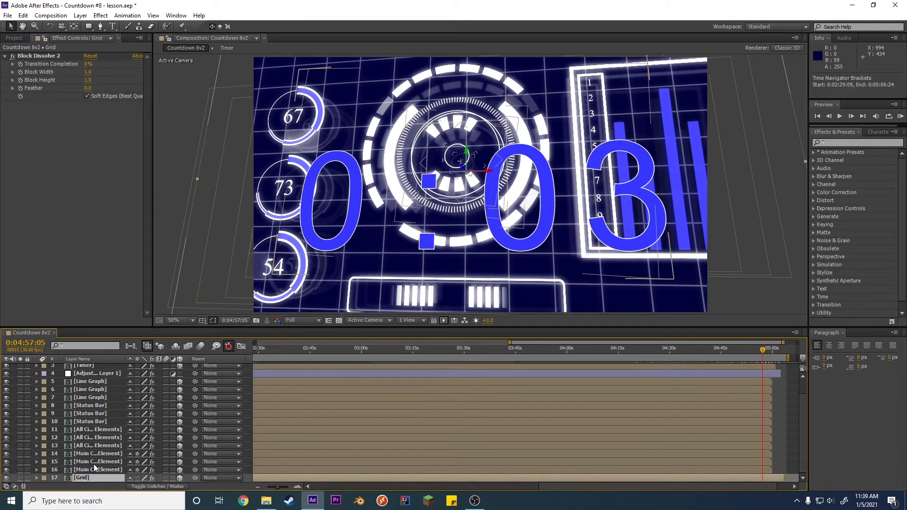
scroll(93, 464, up, 1)
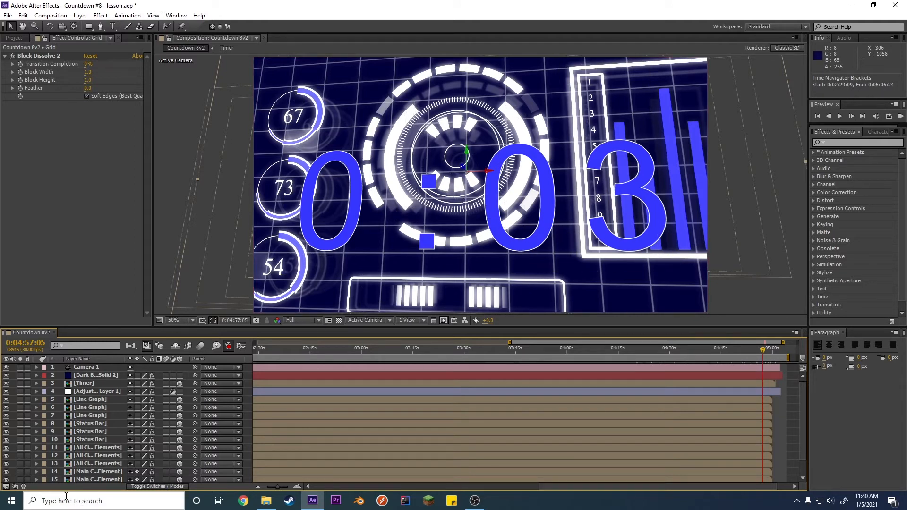
drag(766, 351, 756, 354)
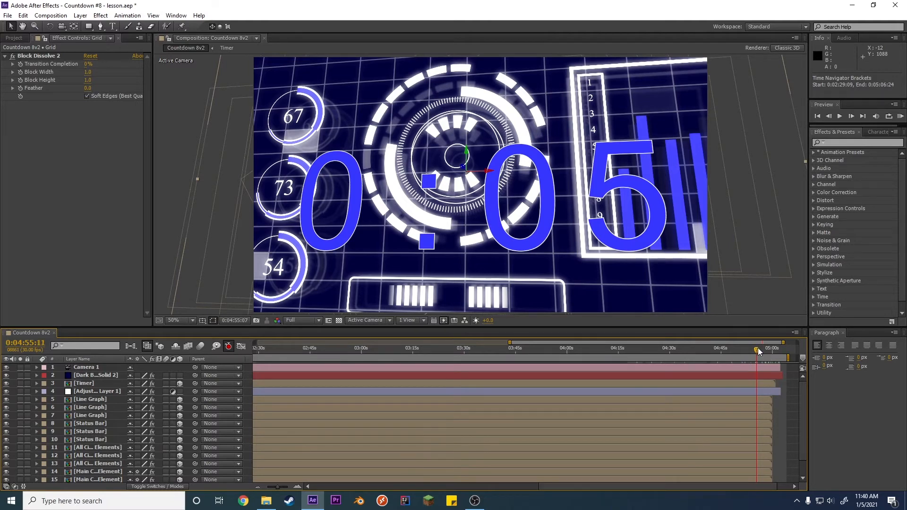
click(758, 348)
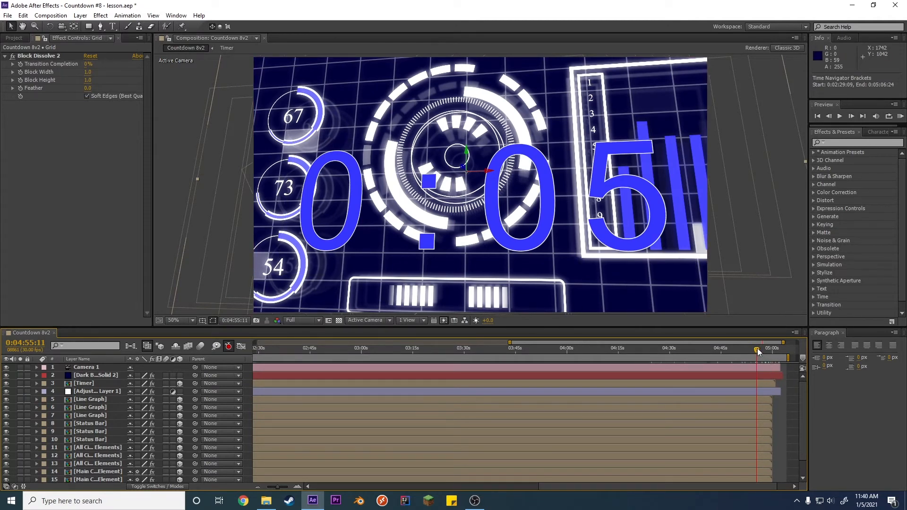
drag(757, 348, 766, 349)
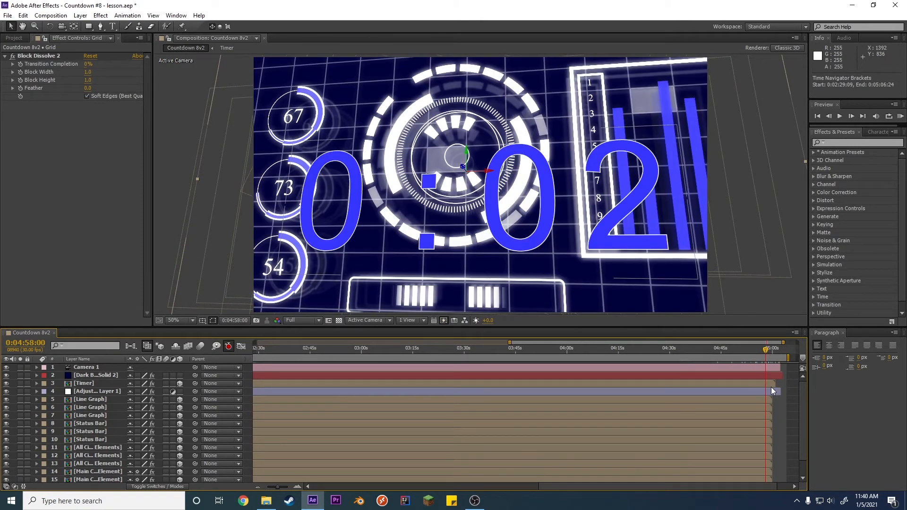
click(89, 399)
key(;)
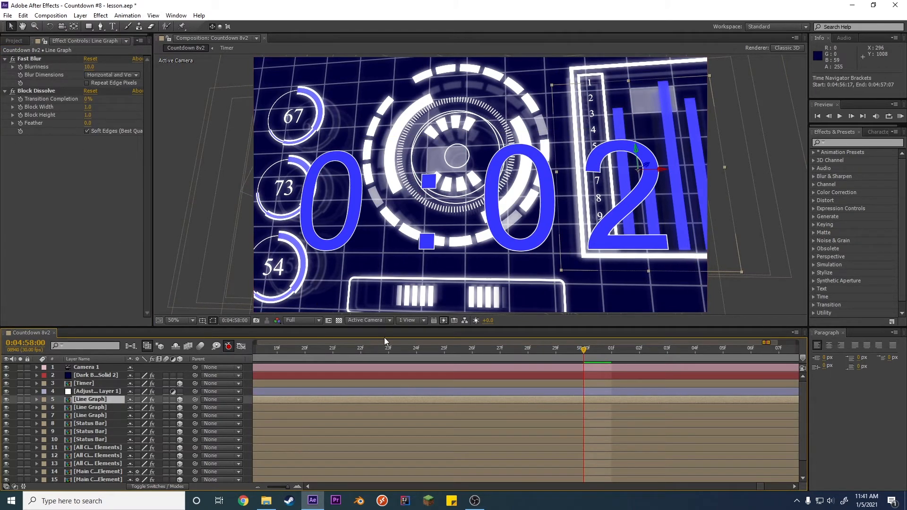
key(;)
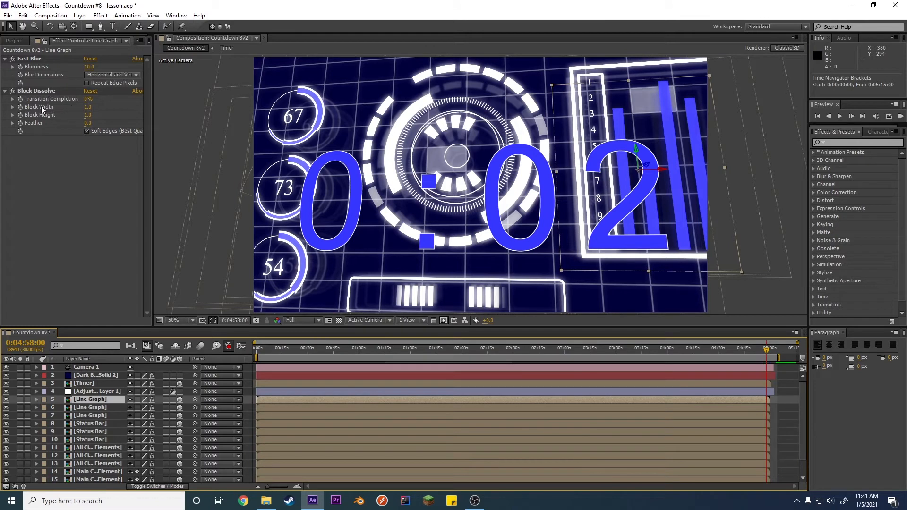
click(21, 100)
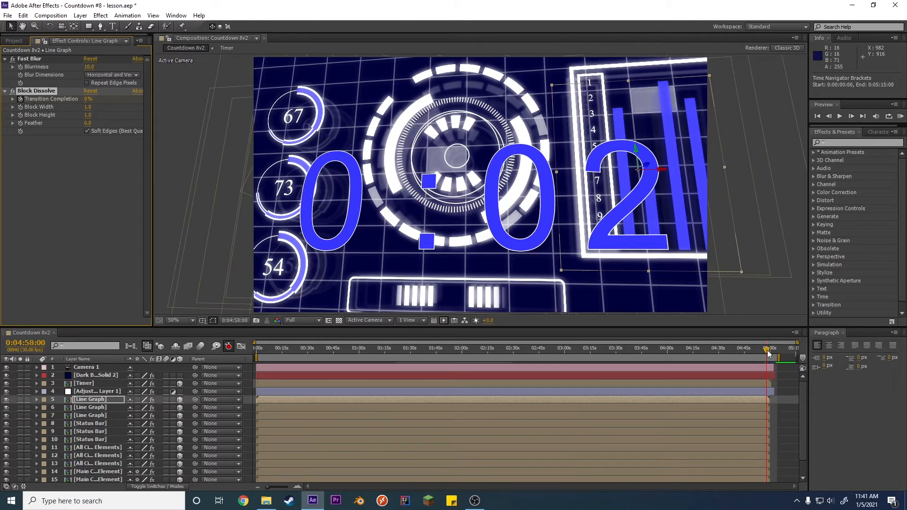
Step: Set Block Dissolve's Transition Completion to 100% at 0:05:00:00 on the Line Graph in layer 5
drag(768, 353, 774, 354)
scroll(765, 363, up, 9)
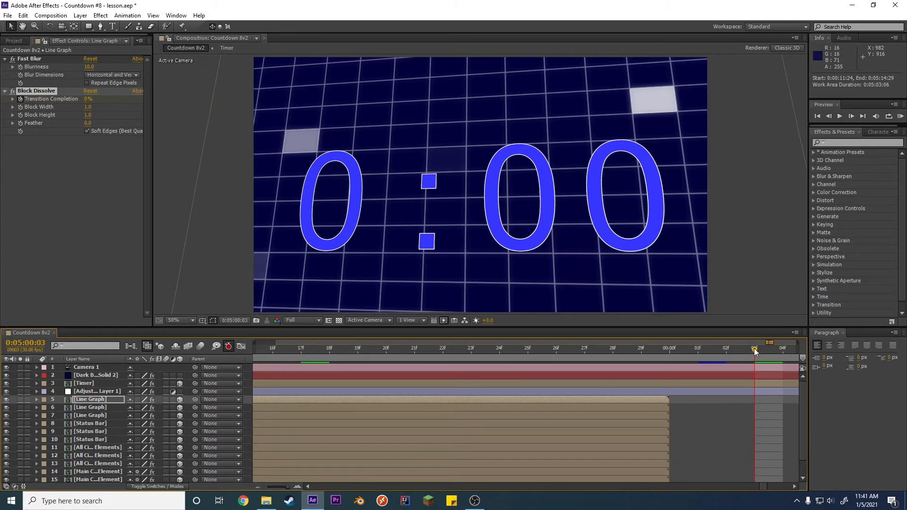
drag(755, 353, 672, 357)
key(semicolon)
key(semicolon)
drag(88, 99, 152, 100)
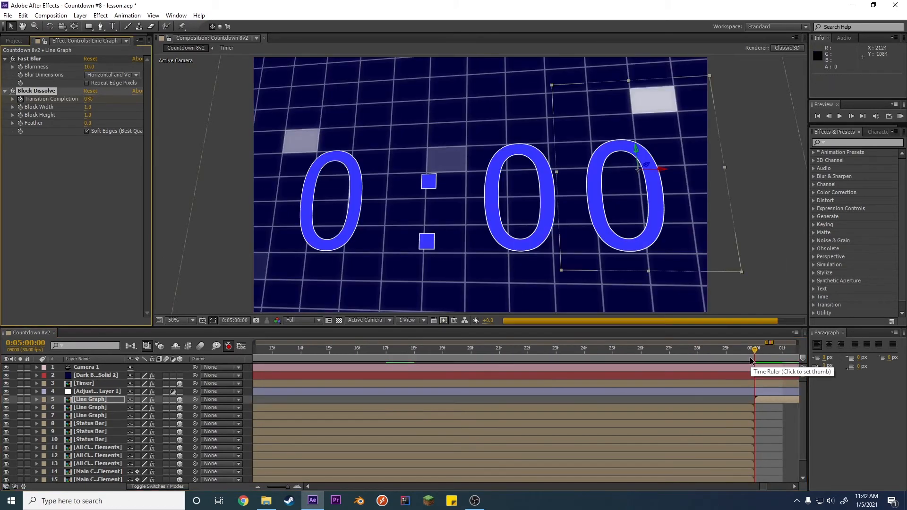
click(743, 401)
scroll(743, 406, right, 3)
key(minus)
key(minus)
key(minus)
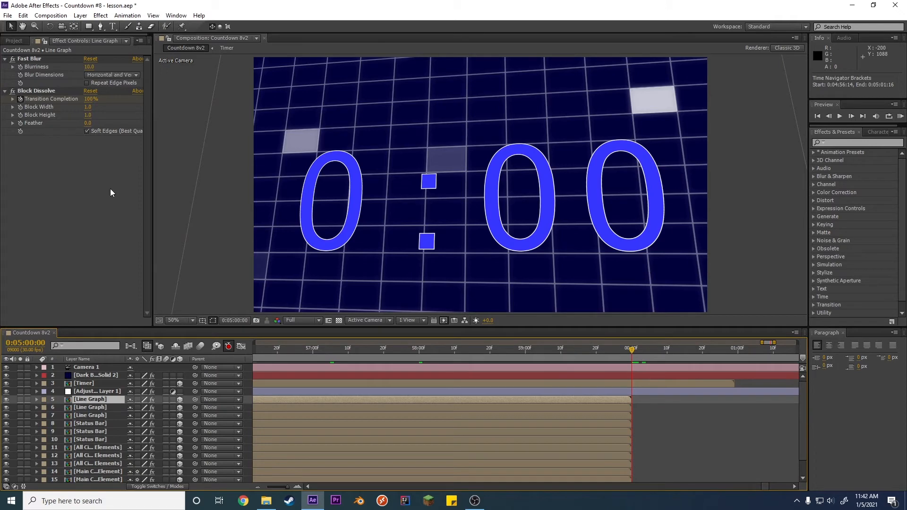
Step: Expand Block Dissolve on the layer 5 Line Graph and check its dissolve between 0:04:57:24 and 0:05:00:10
drag(632, 348, 525, 354)
click(36, 400)
click(45, 398)
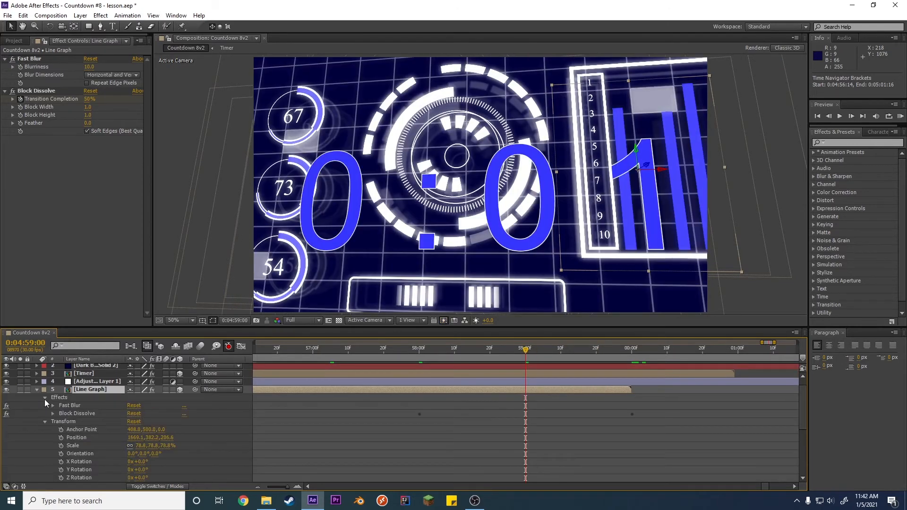
click(44, 421)
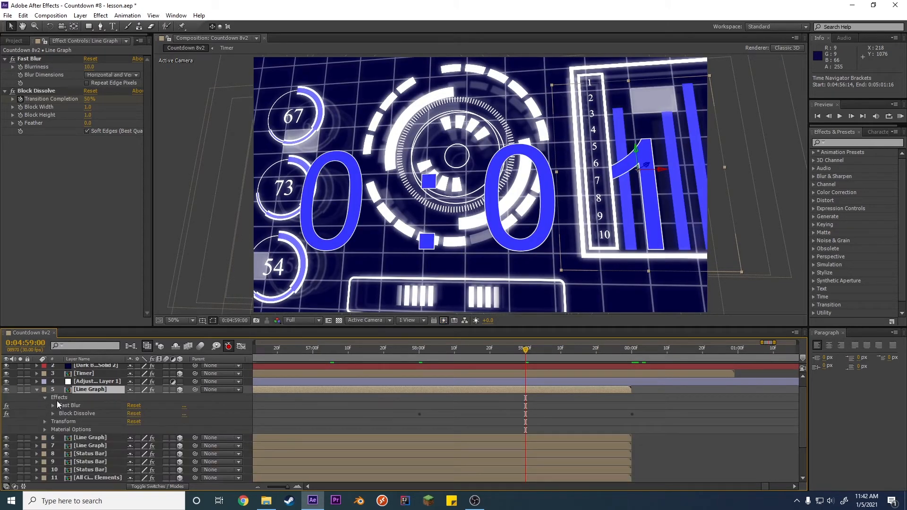
click(53, 413)
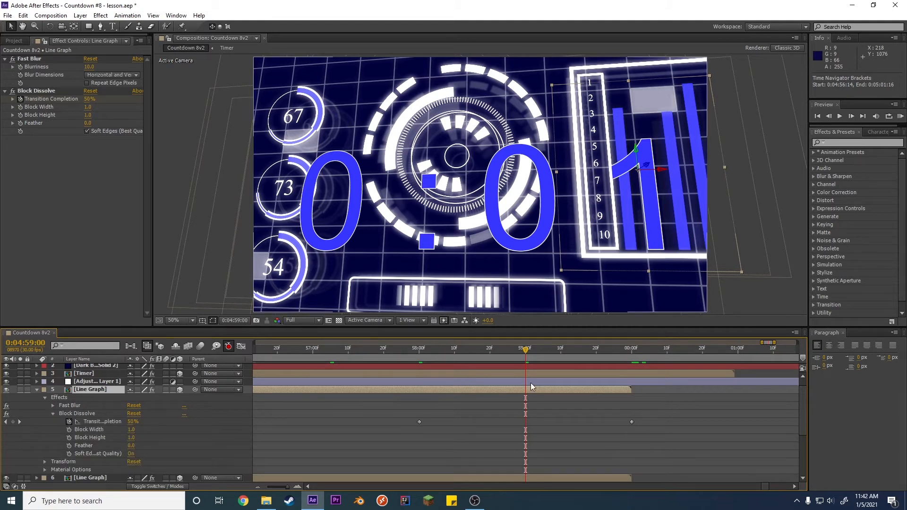
scroll(543, 372, down, 4)
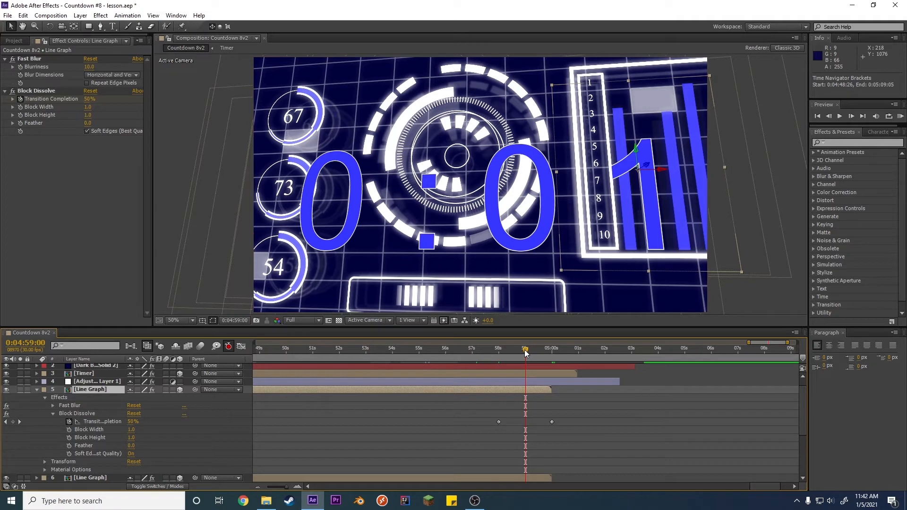
drag(526, 352, 493, 351)
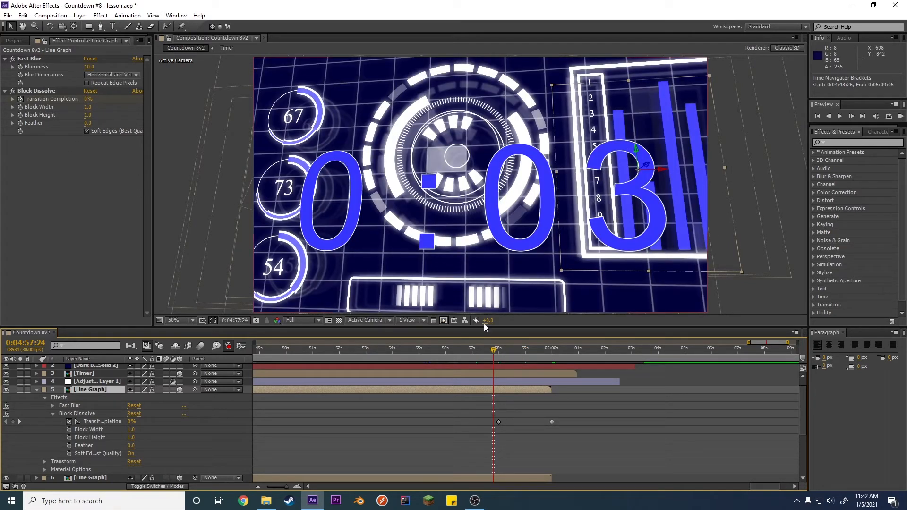
click(517, 353)
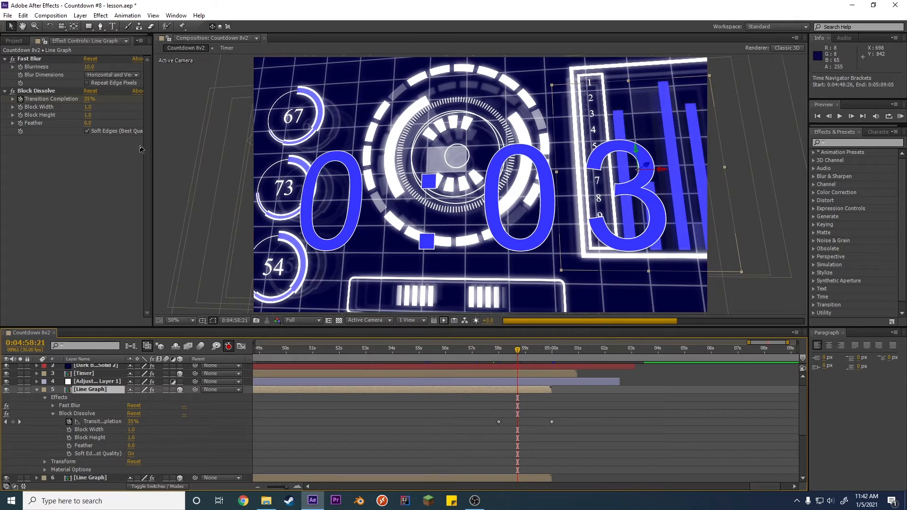
click(560, 354)
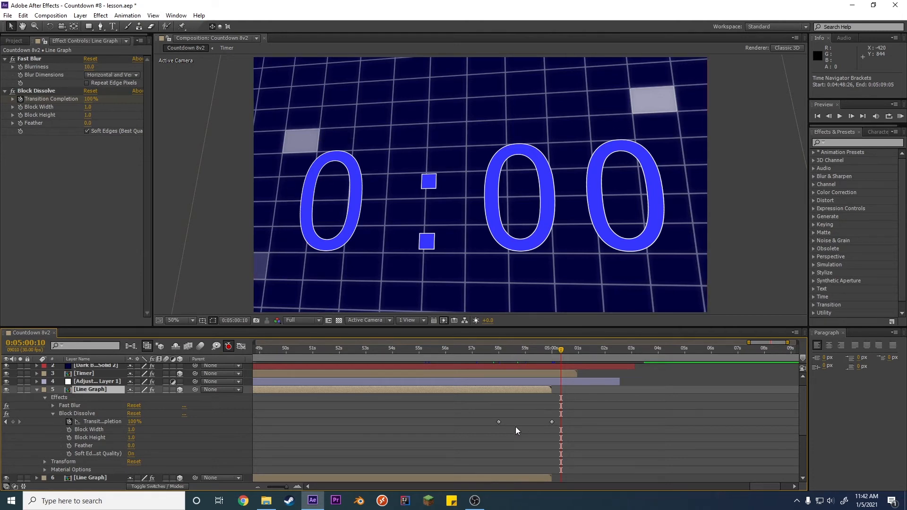
Step: Copy both Transition Completion keyframes of the layer 5 Line Graph and collapse that layer
drag(491, 418, 562, 434)
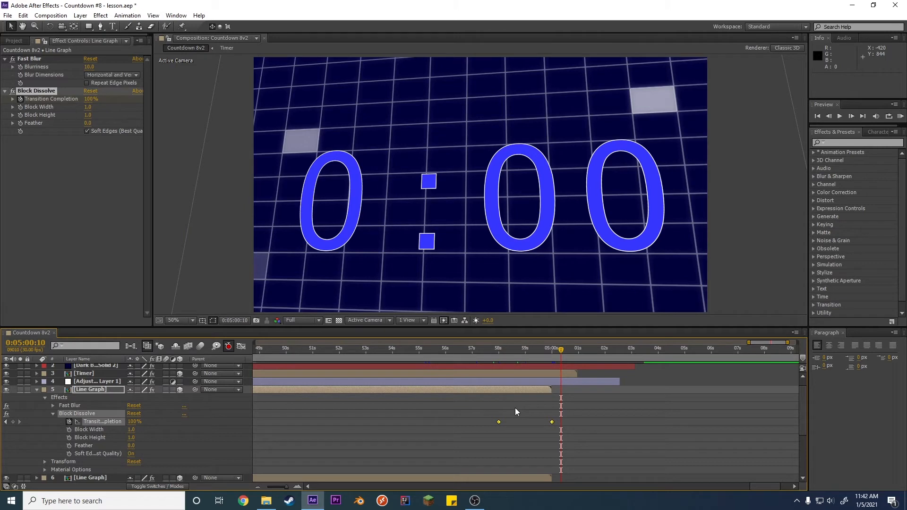
drag(488, 410, 561, 430)
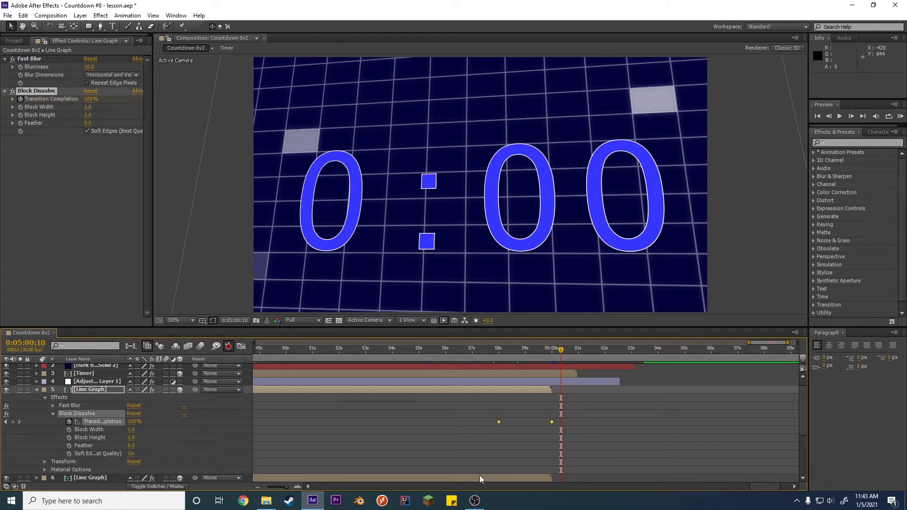
key(ctrl+c)
click(36, 389)
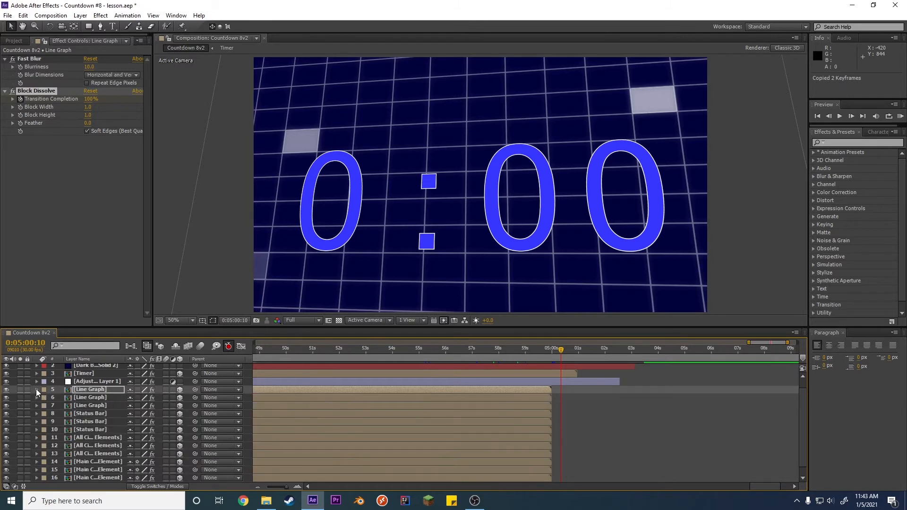
Step: Expand the layer 7 Line Graph and show its Block Dissolve effect properties, collapsing its Transform group
click(36, 405)
scroll(37, 405, down, 1)
click(88, 389)
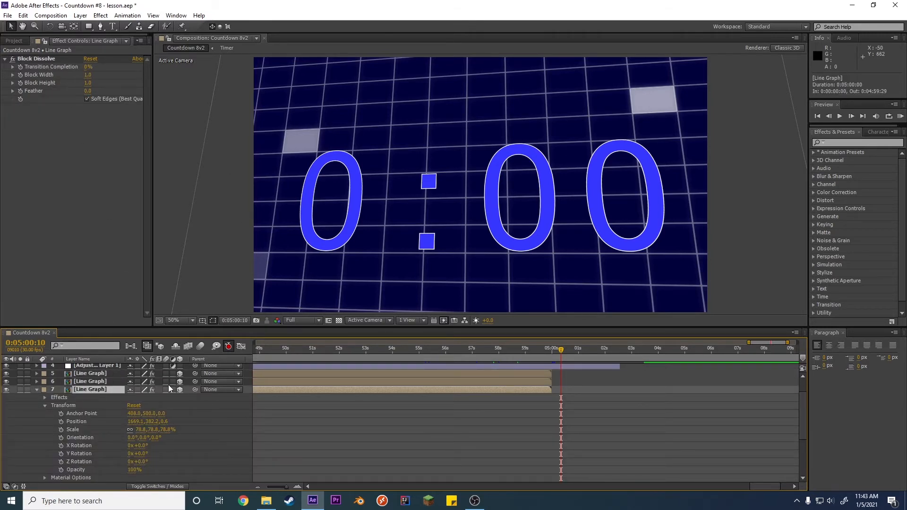
click(45, 409)
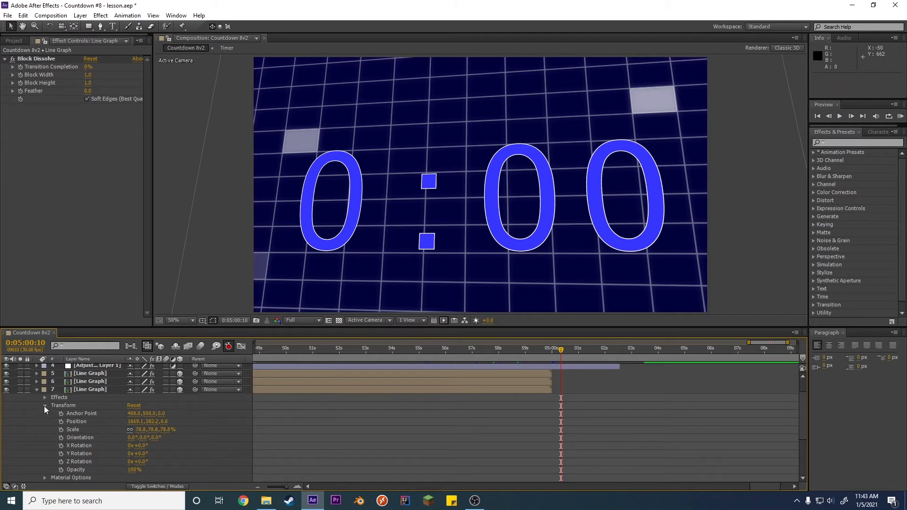
click(45, 405)
click(45, 398)
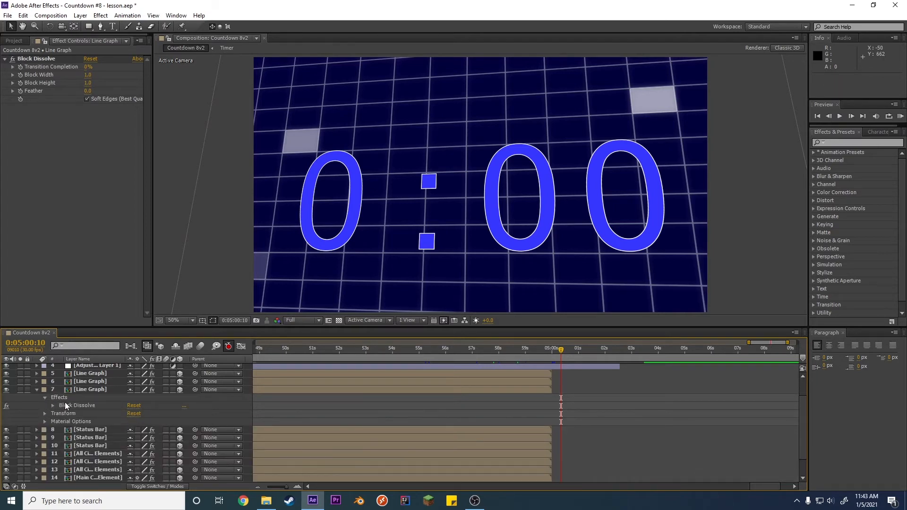
click(53, 405)
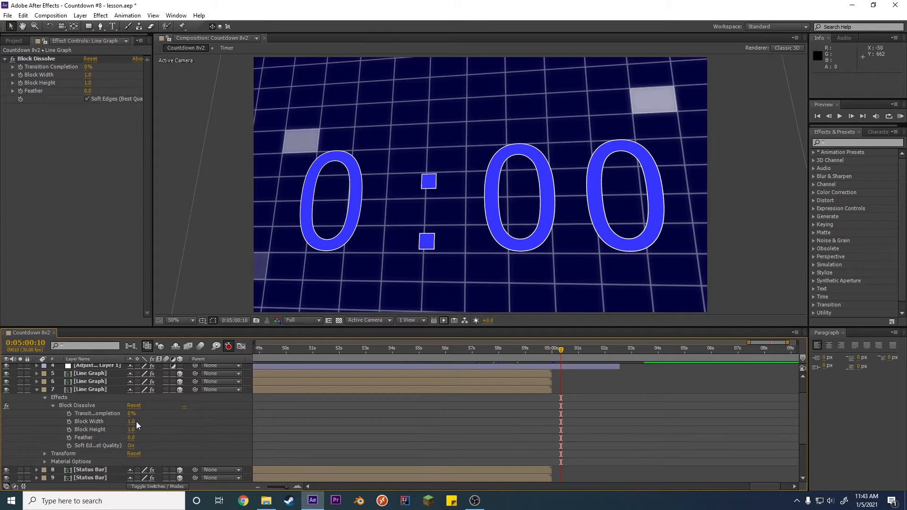
Step: Try to paste the copied Transition Completion keyframes onto the layer 7 Line Graph at 0:05:00:00
key(ctrl+z)
drag(561, 350, 552, 350)
key(ctrl+v)
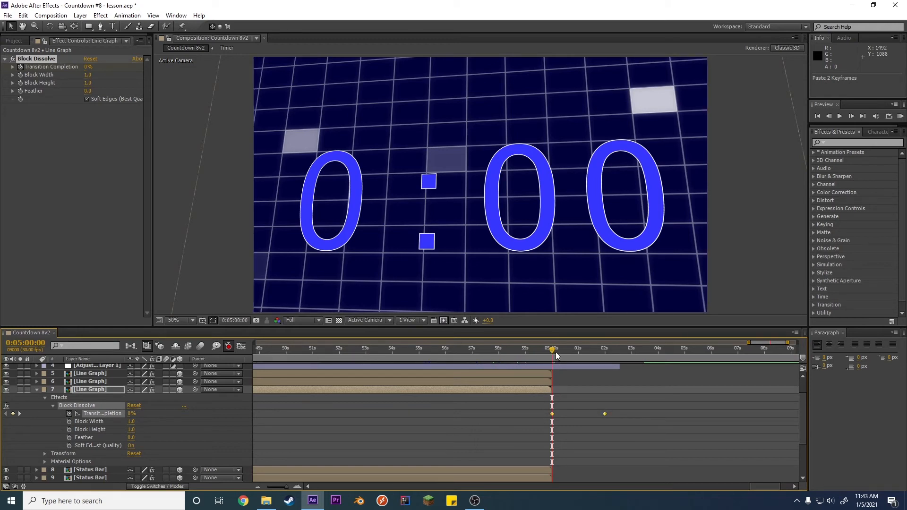
key(ctrl+z)
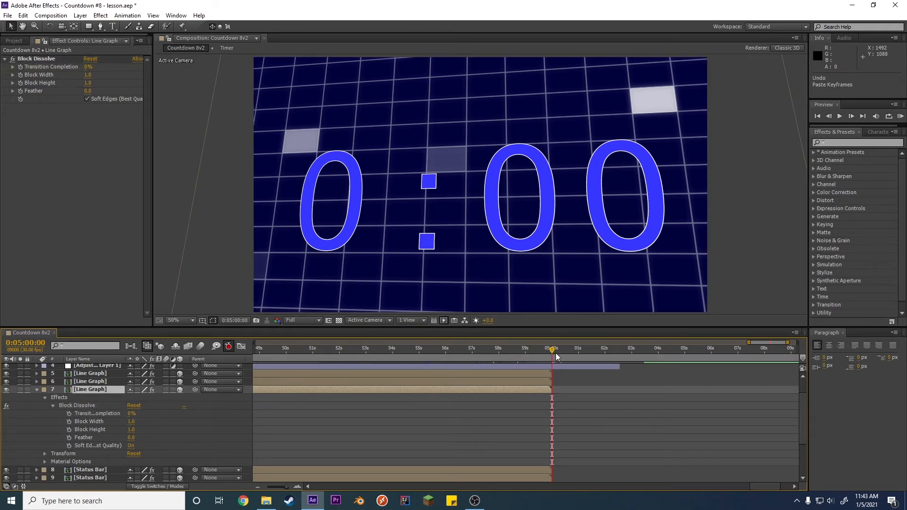
Step: Go to layer 5's first Transition Completion keyframe at 0:04:58:00 and paste the copied keyframes onto the layer 7 Line Graph
click(37, 373)
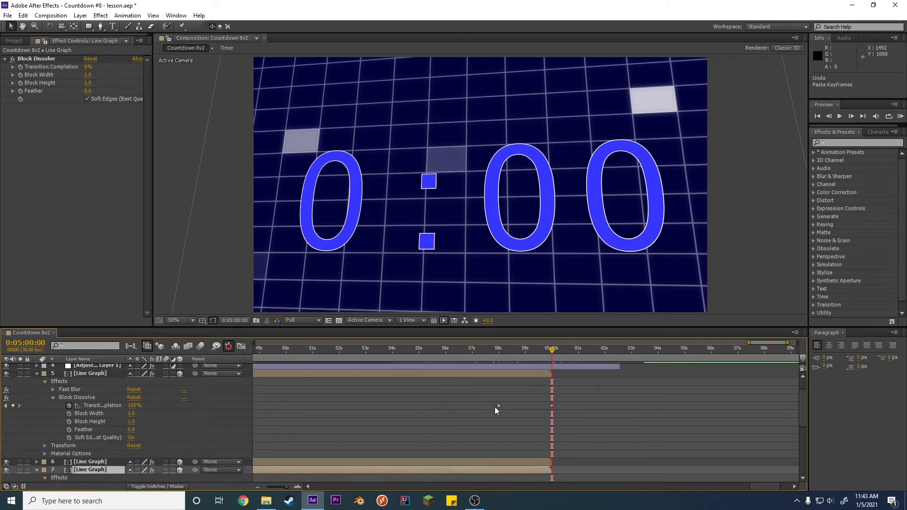
drag(550, 348, 506, 348)
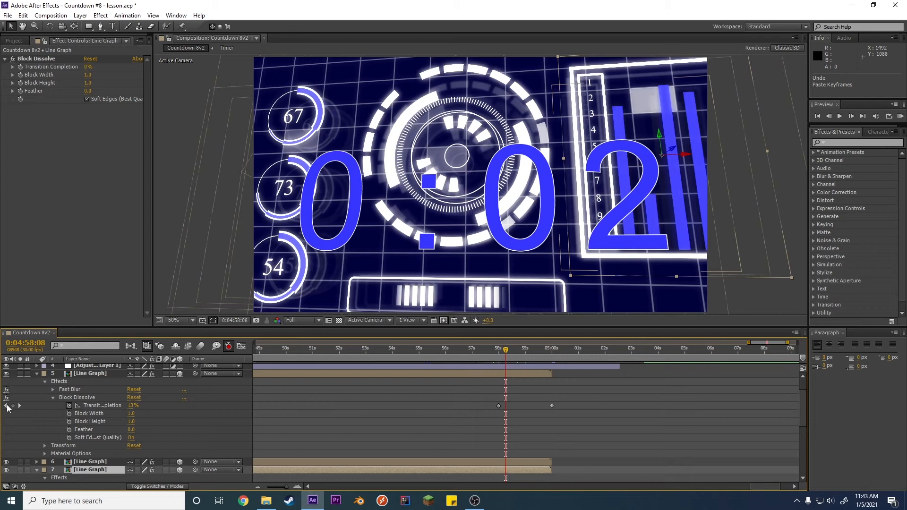
click(7, 406)
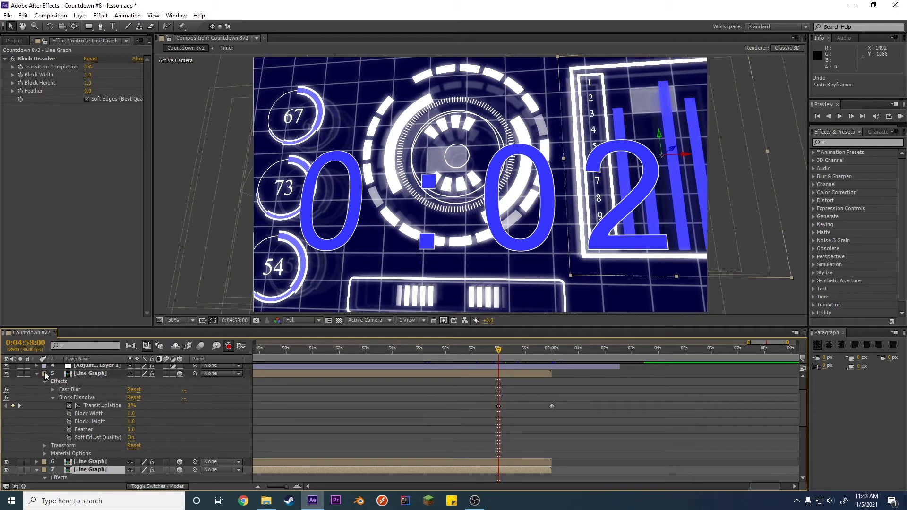
click(36, 374)
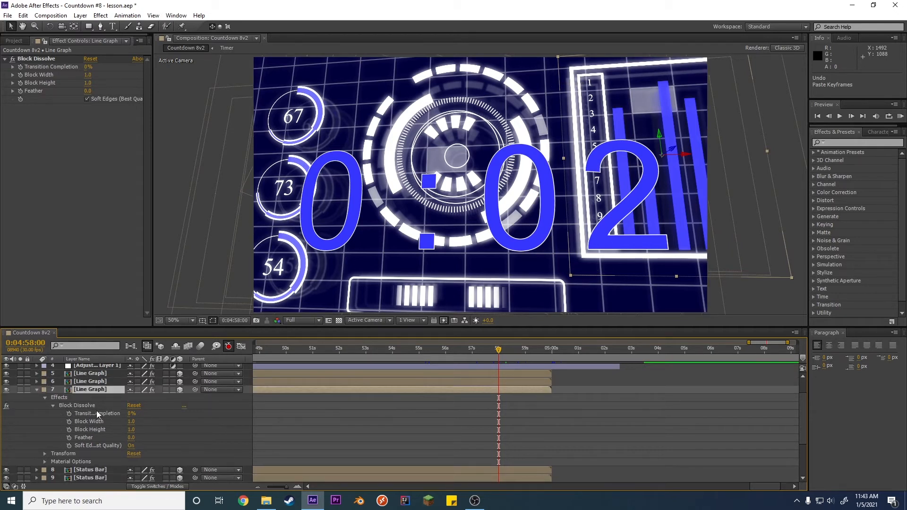
click(90, 390)
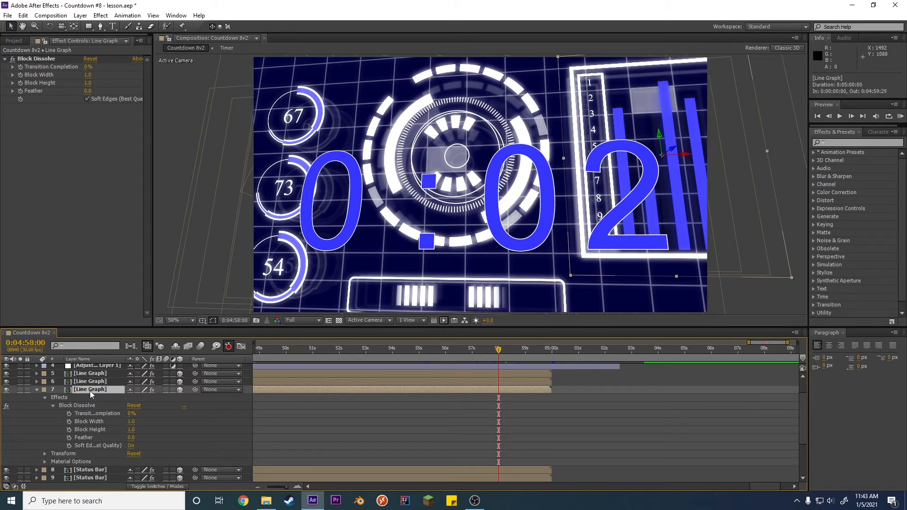
key(ctrl+v)
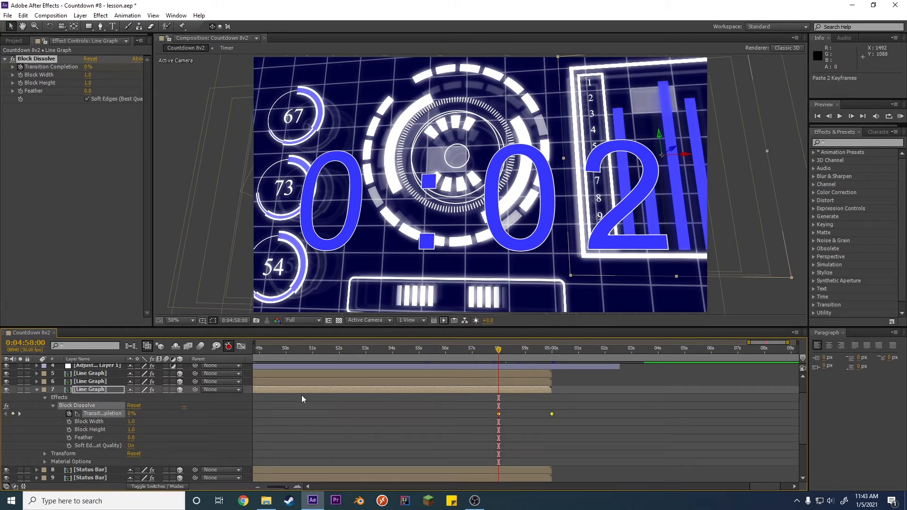
Step: Check the layer 7 Line Graph's dissolve between 0:04:58:01 and 0:04:59:17
click(499, 349)
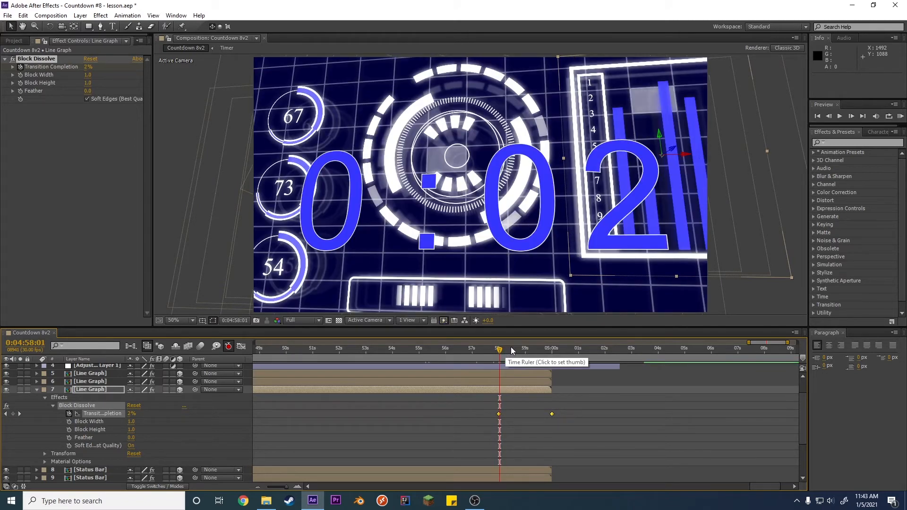
mouse_move(512, 350)
mouse_down()
mouse_move(503, 350)
mouse_move(517, 348)
mouse_up()
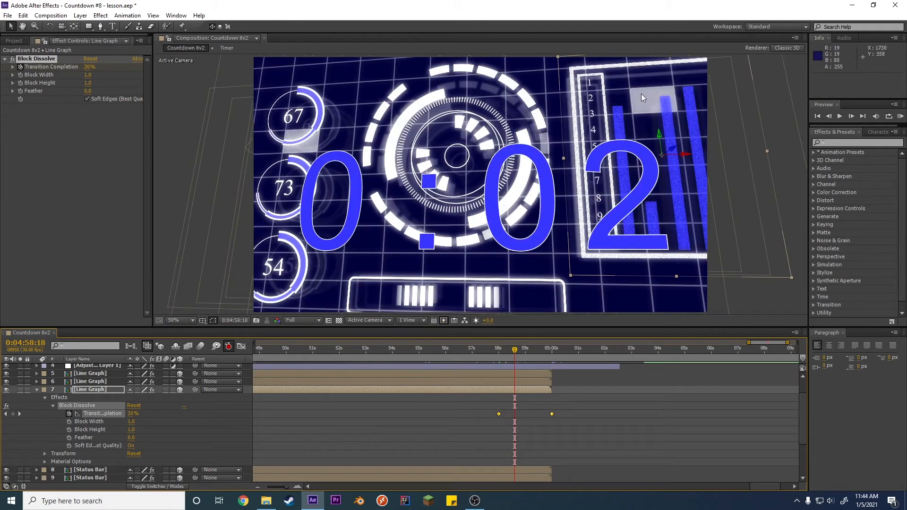
drag(536, 355, 540, 350)
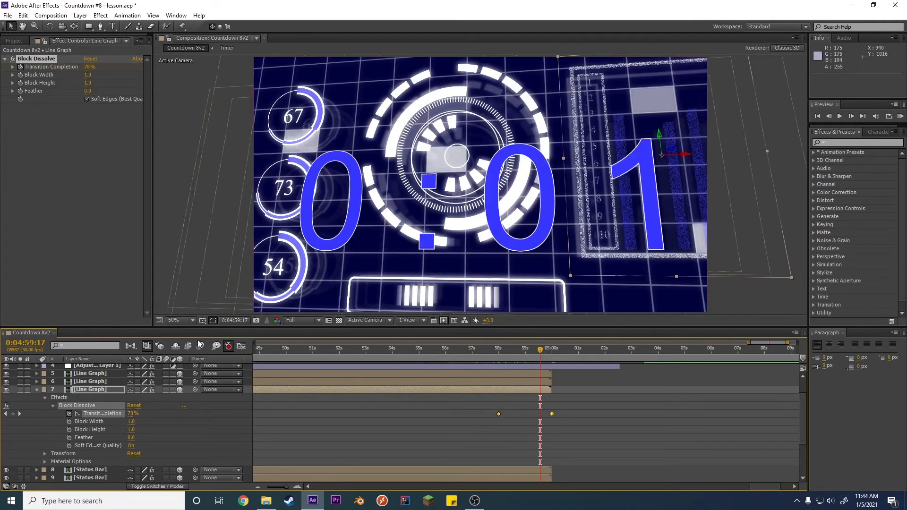
Step: Try keyframed Block Width and Block Height of 5 with a higher Feather on the layer 7 Line Graph at 0:04:59:17
click(21, 74)
click(13, 83)
click(12, 83)
click(21, 83)
click(88, 75)
text(5)
click(20, 91)
drag(88, 90, 74, 91)
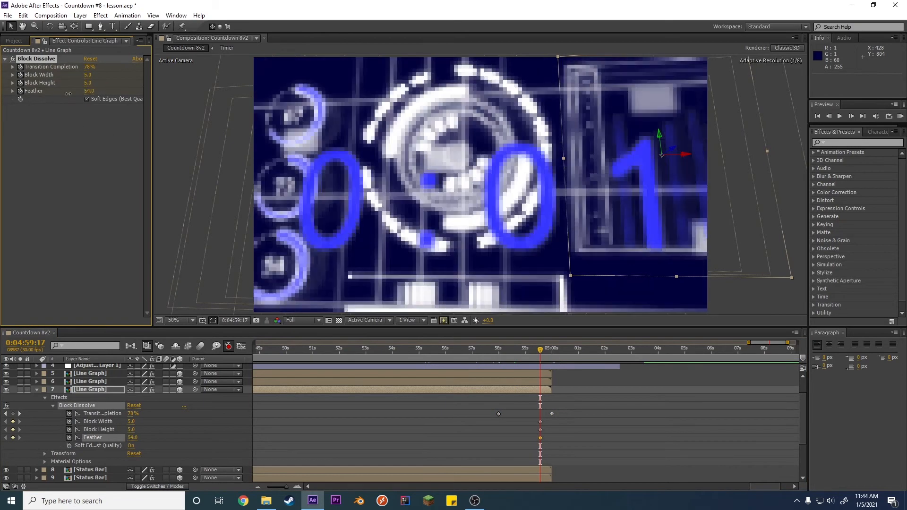
key(ctrl+z)
Step: Try keyframed Block Width and Block Height of 10 without a Feather keyframe on the layer 7 Line Graph at 0:04:58:17
drag(540, 350, 514, 351)
click(20, 91)
click(20, 83)
click(20, 74)
click(20, 74)
click(20, 83)
click(88, 74)
text(10)
key(Tab)
text(10)
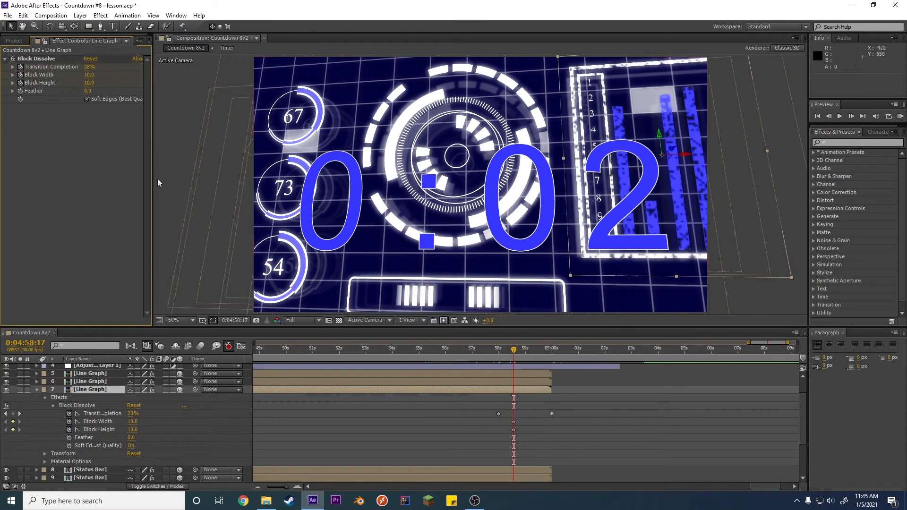
Step: Remove the Block Width and Block Height keyframes from the layer 7 Line Graph and use 15 for both
key(ctrl+z)
key(ctrl+z)
click(489, 350)
key(ctrl+z)
key(ctrl+z)
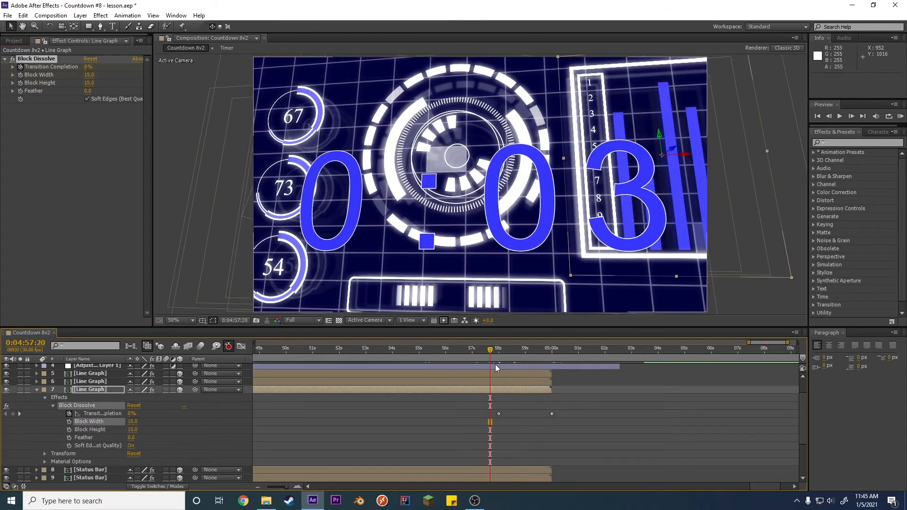
Step: Turn off Soft Edges in Block Dissolve on the layer 7 Line Graph and slightly narrow the effect settings area
drag(490, 350, 512, 350)
click(86, 99)
drag(153, 103, 148, 103)
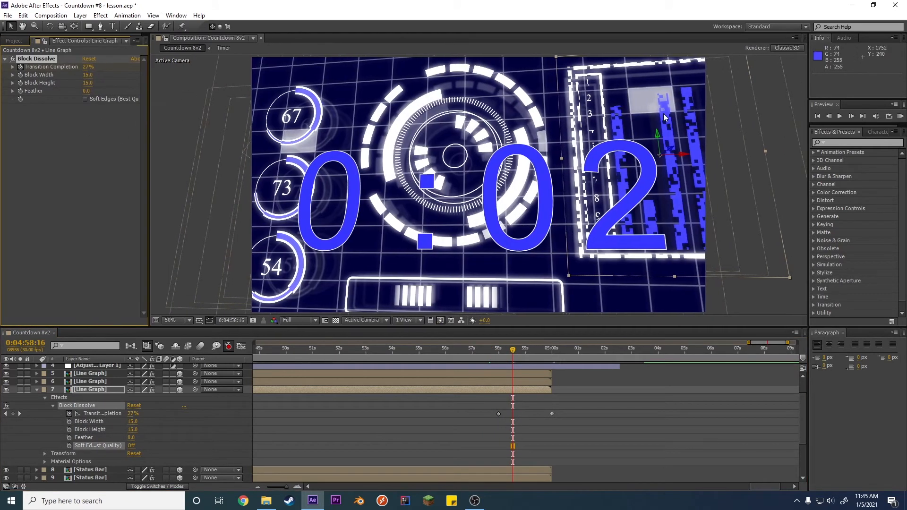
Step: Set Block Dissolve's Block Width and Block Height to 25 without keyframes on the layer 7 Line Graph, leaving Soft Edges off
click(525, 350)
click(88, 74)
text(25)
key(Return)
click(20, 75)
click(21, 83)
click(87, 83)
text(25)
click(88, 133)
mouse_move(526, 350)
mouse_down()
mouse_move(511, 351)
mouse_move(530, 351)
mouse_up()
click(20, 74)
click(21, 83)
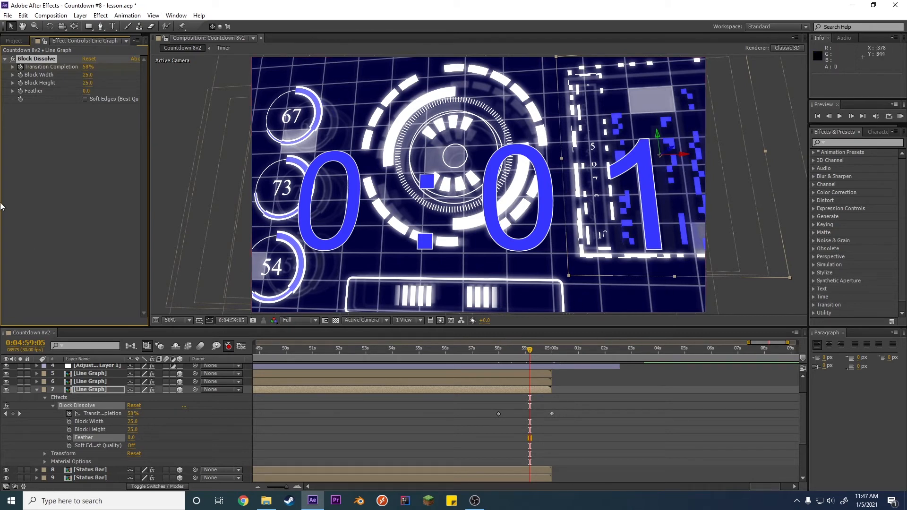
click(86, 99)
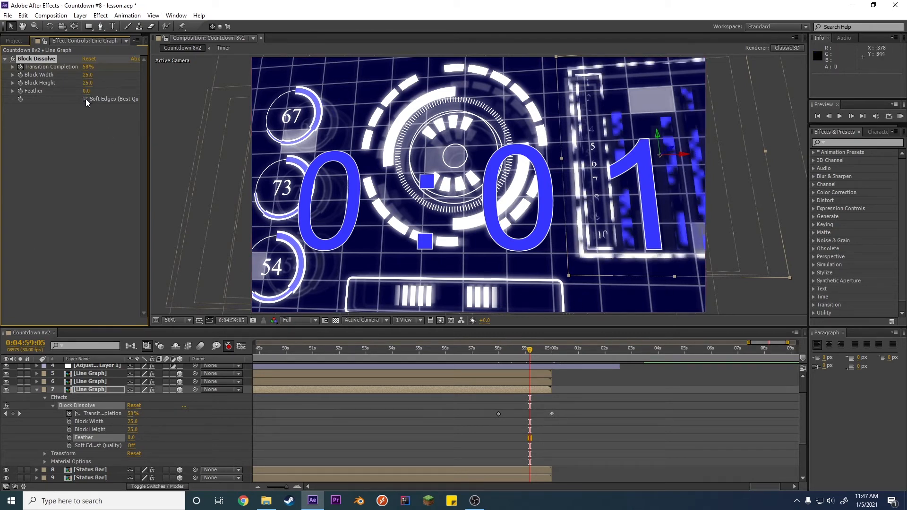
click(86, 98)
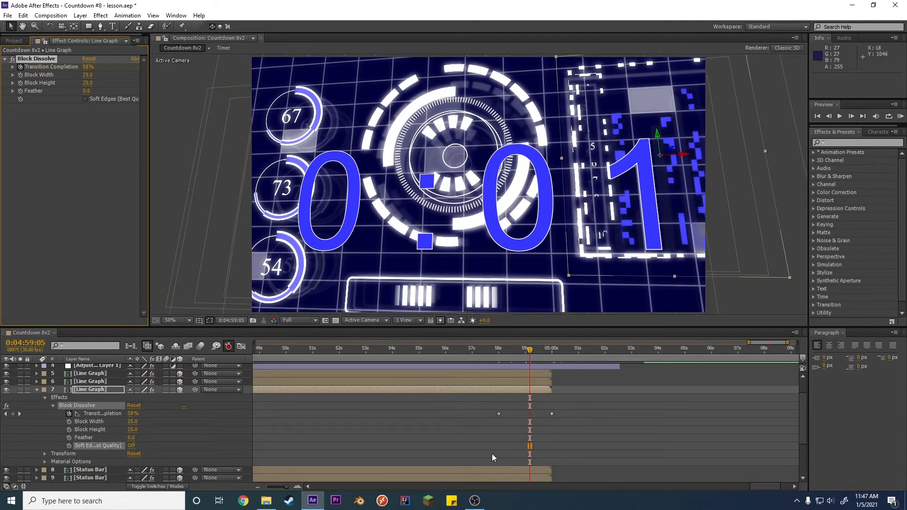
Step: Copy all Block Dissolve properties of the layer 7 Line Graph, from Transition Completion through Soft Edges, including both keyframes
drag(471, 412, 601, 415)
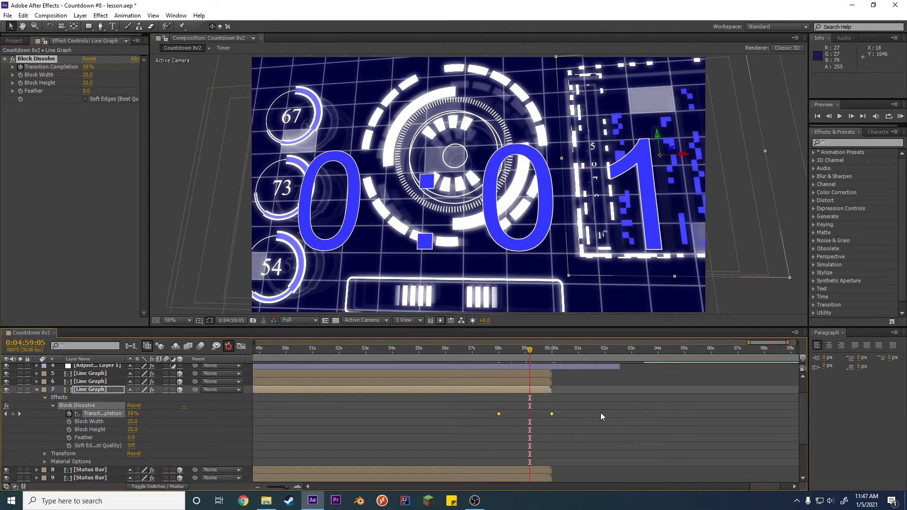
click(478, 414)
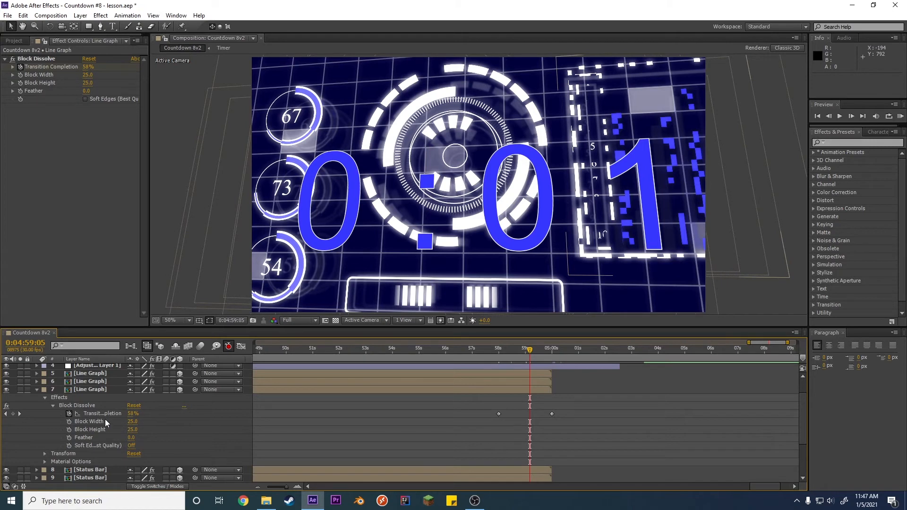
click(101, 415)
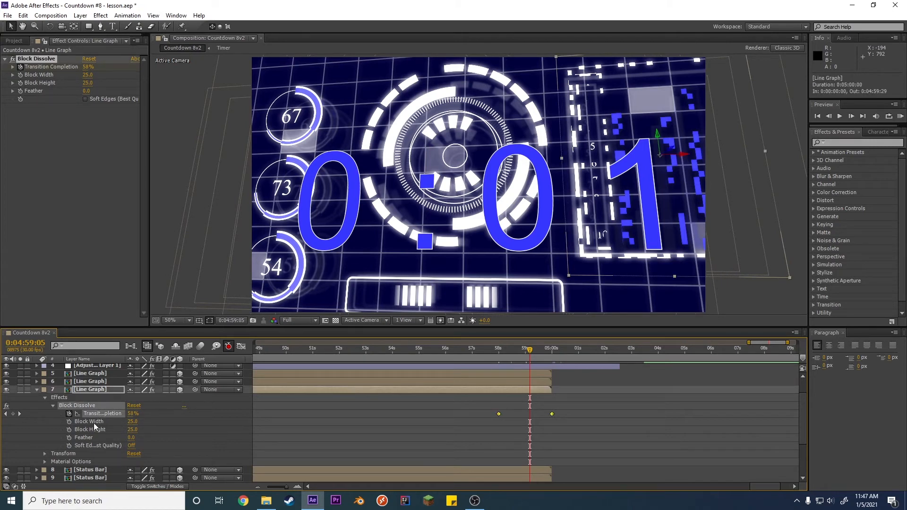
shift+click(93, 423)
shift+click(94, 428)
shift+click(113, 446)
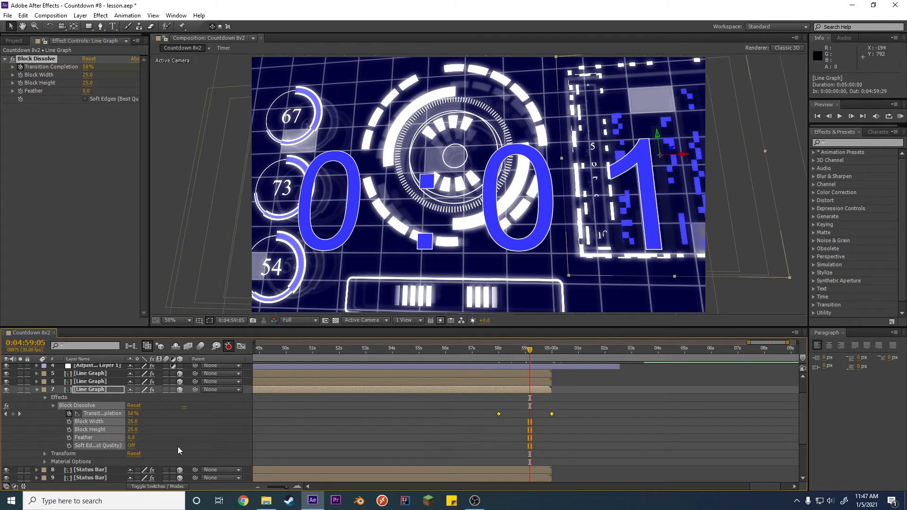
key(ctrl+c)
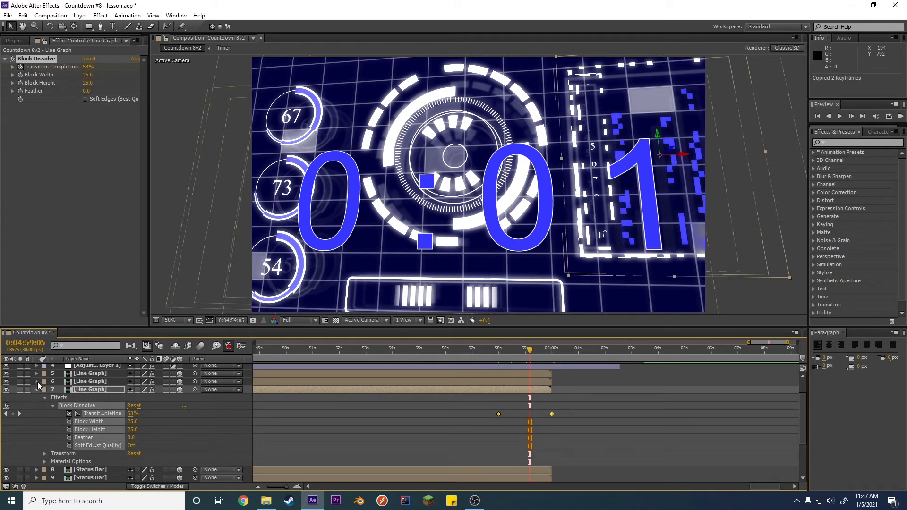
Step: Try to paste the copied Block Dissolve properties onto the layer 6 Line Graph at 0:04:59:05
click(37, 382)
click(109, 381)
key(ctrl+v)
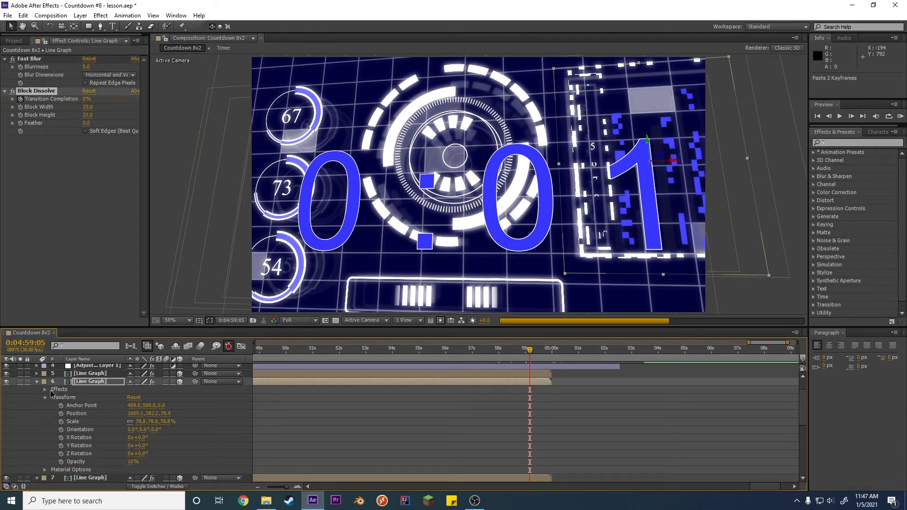
click(45, 391)
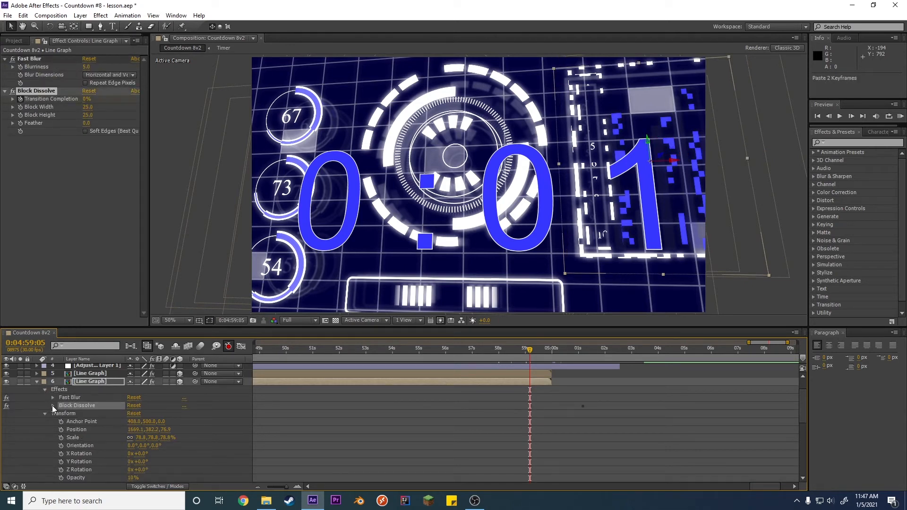
click(53, 406)
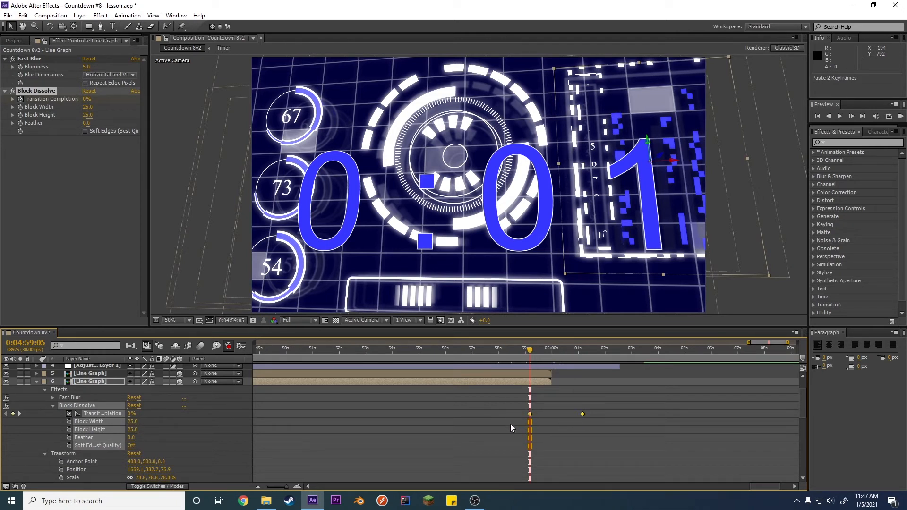
key(ctrl+z)
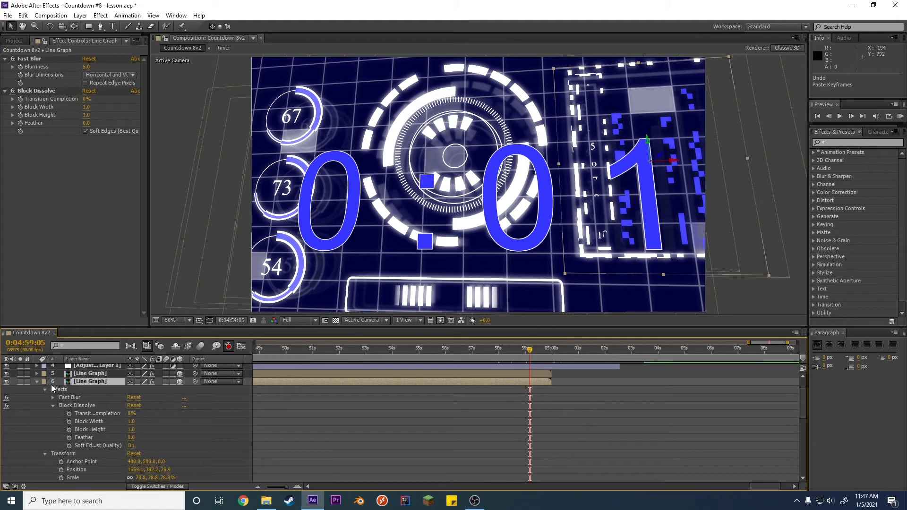
Step: Return to the layer 7 Line Graph's first dissolve keyframe at 0:04:58:00 and paste the copied Block Dissolve onto the layer 6 and 5 Line Graphs
scroll(52, 417, down, 5)
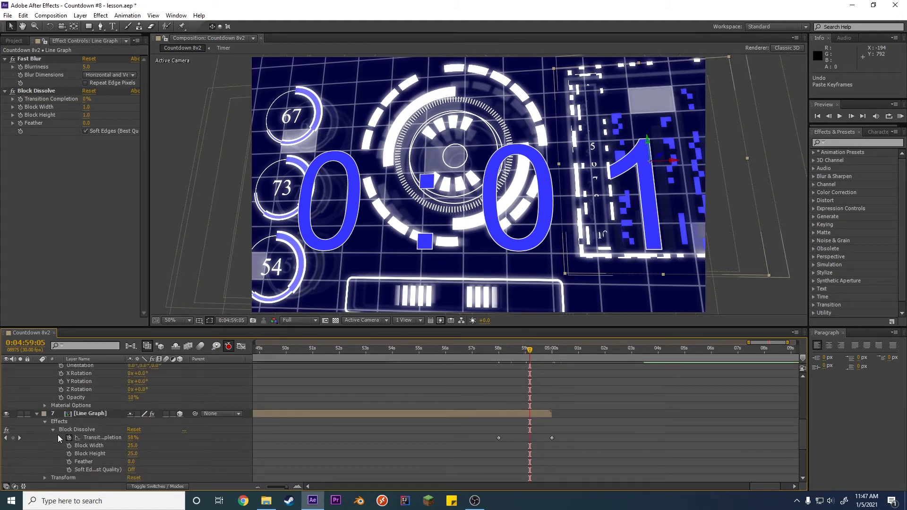
click(6, 437)
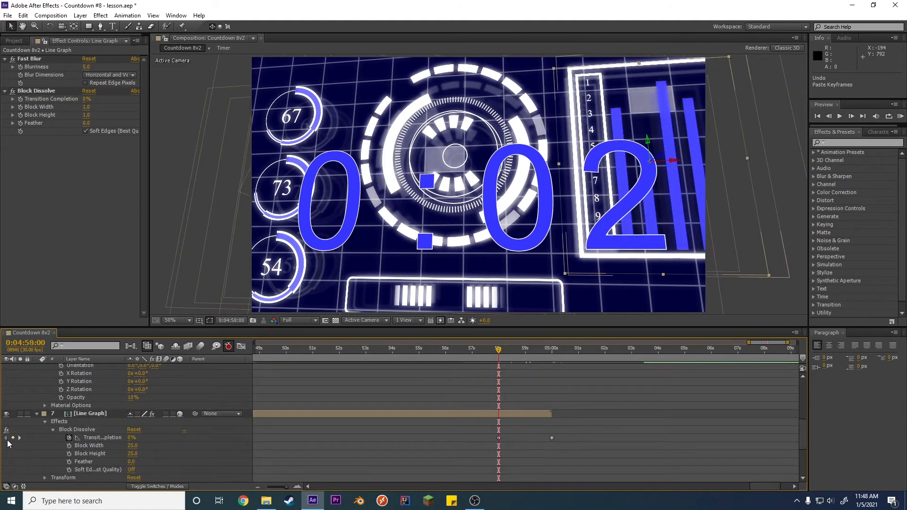
scroll(37, 439, up, 1)
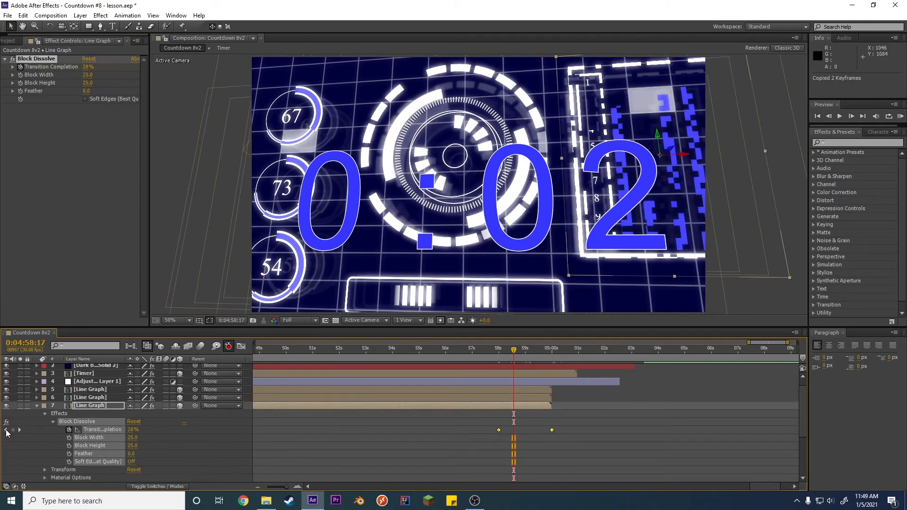
click(6, 430)
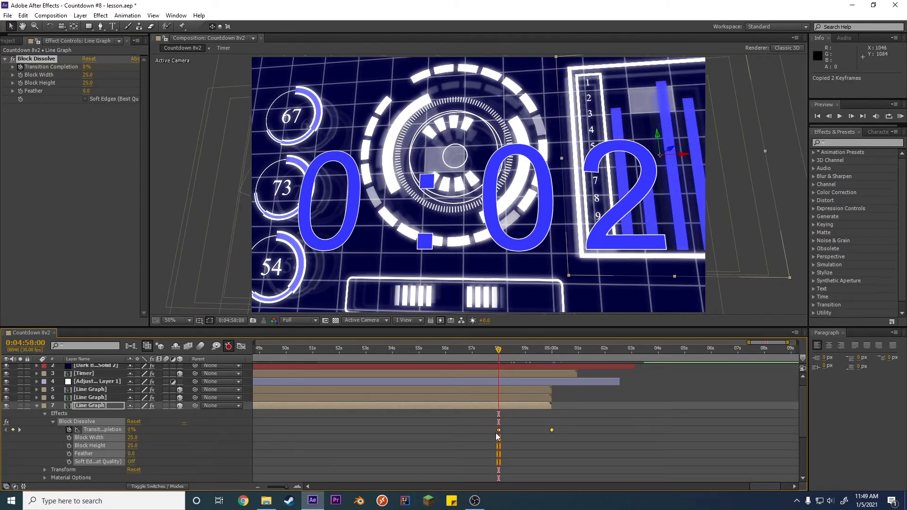
click(37, 407)
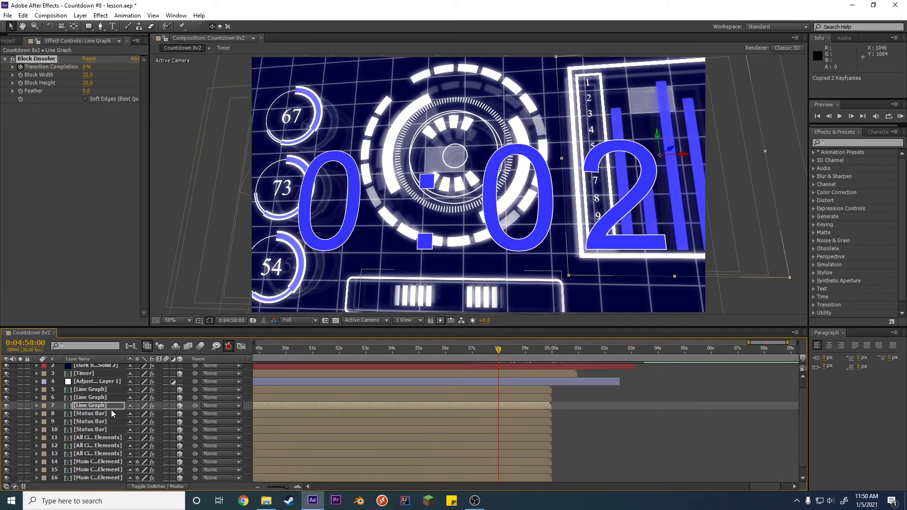
click(86, 399)
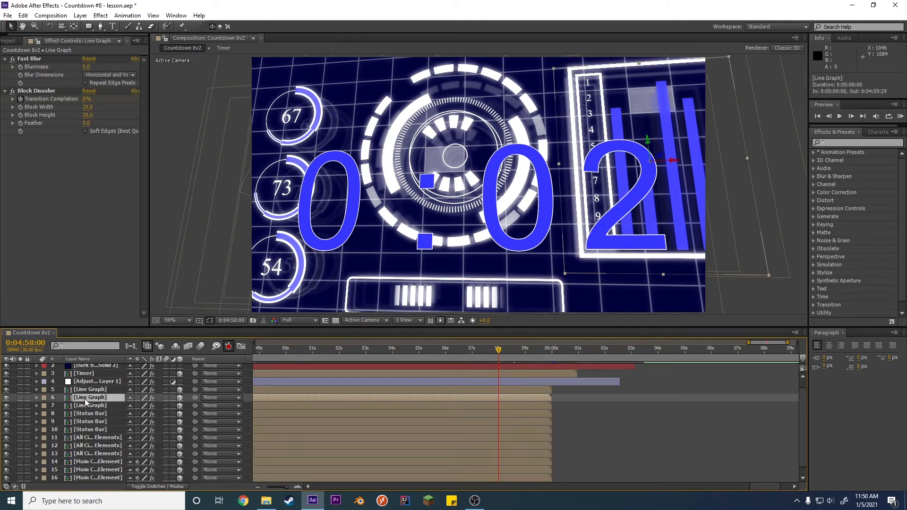
click(93, 390)
key(ctrl+v)
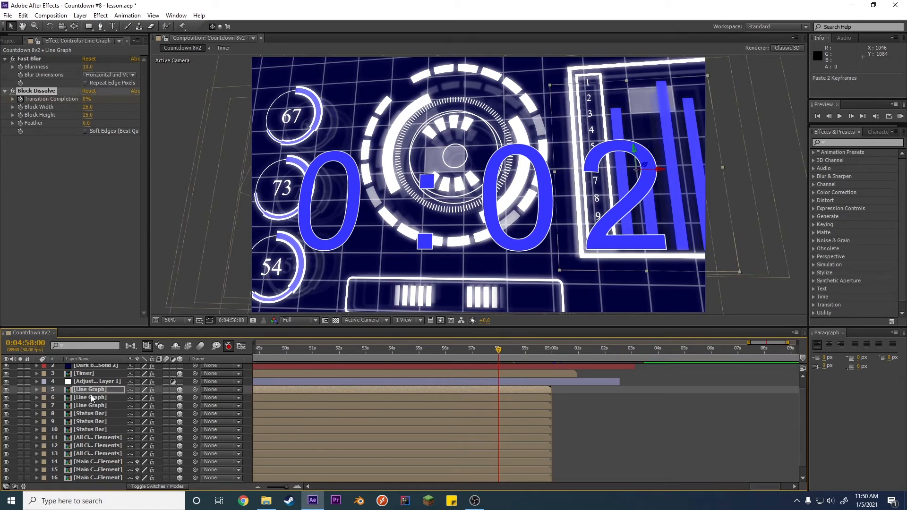
Step: Paste the copied Block Dissolve keyframes at 0:04:58:00 onto layers 8 to 16, from the Status Bars through the Main elements
click(84, 415)
key(ctrl+v)
click(82, 423)
key(ctrl+v)
click(87, 438)
key(ctrl+v)
click(96, 471)
key(ctrl+v)
click(98, 478)
key(ctrl+v)
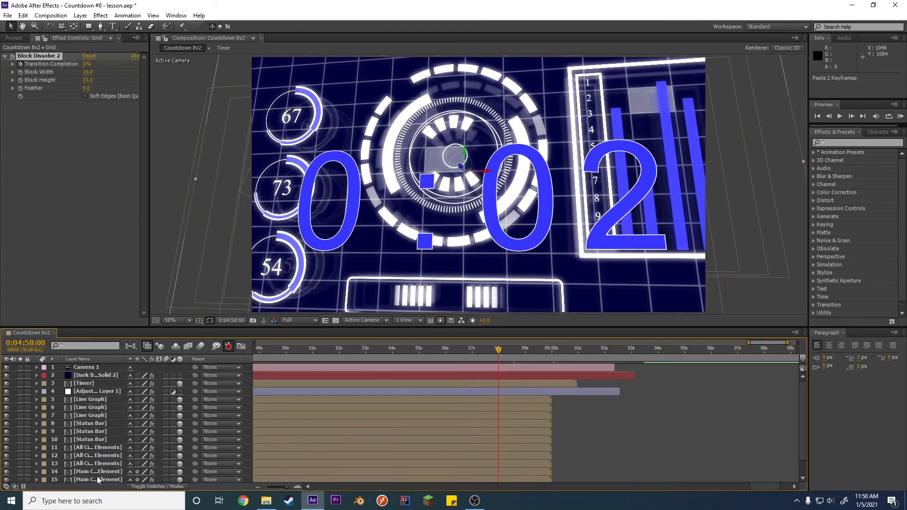
Step: Undo the Block Dissolve paste on the Grid layer and leave its properties collapsed
click(96, 375)
scroll(104, 440, down, 2)
click(81, 478)
click(37, 478)
scroll(118, 439, down, 4)
click(37, 389)
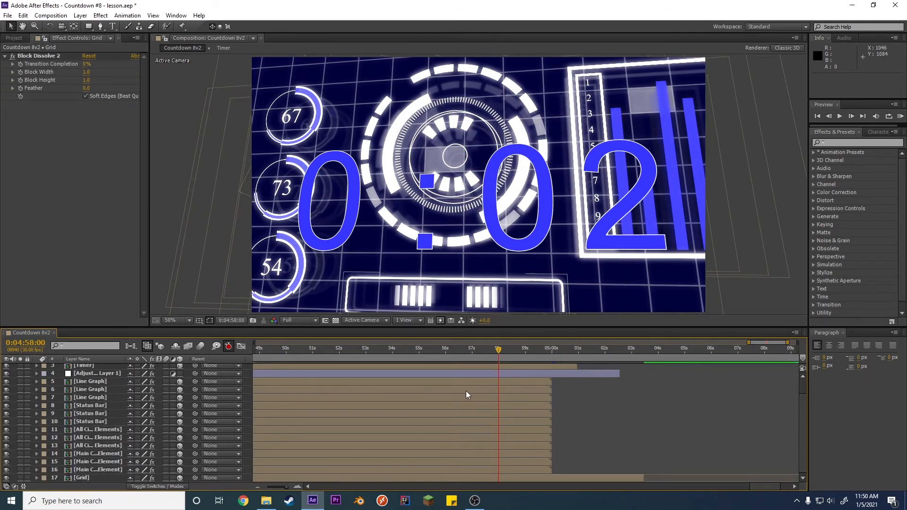
Step: Examine how the pasted layers dissolve from 0:04:58:01 through 0:04:58:20 to 0:05:00:00
key(Page_Down)
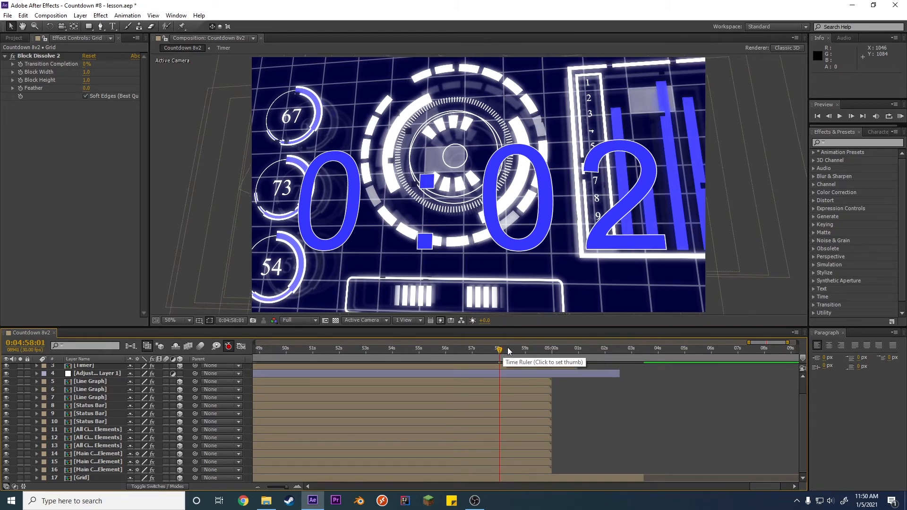
click(515, 347)
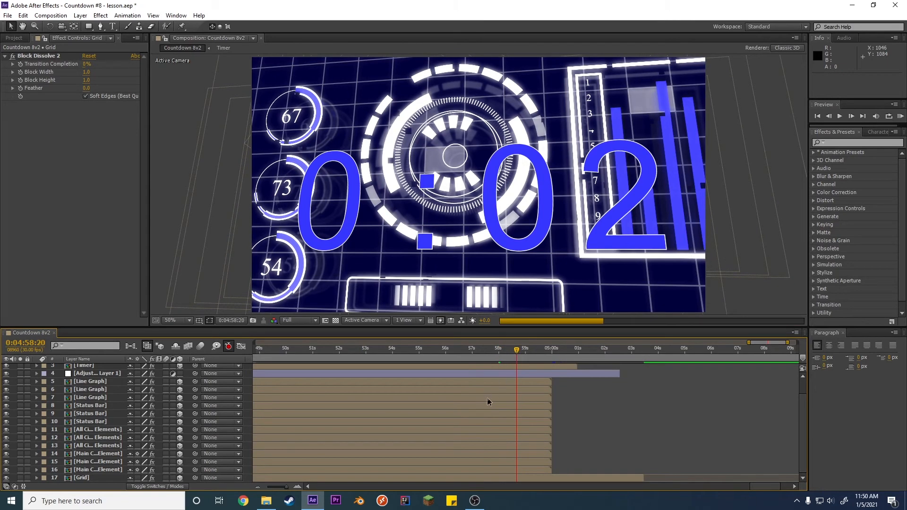
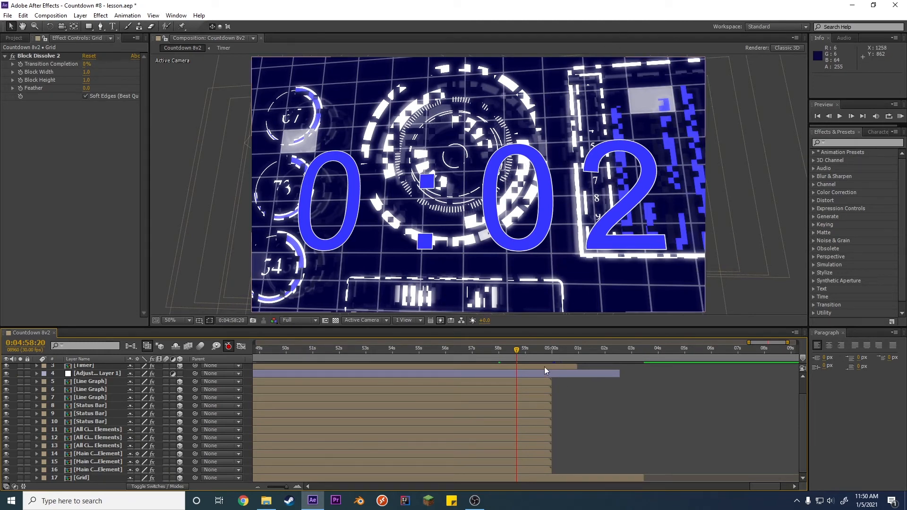
click(519, 350)
drag(512, 351, 551, 348)
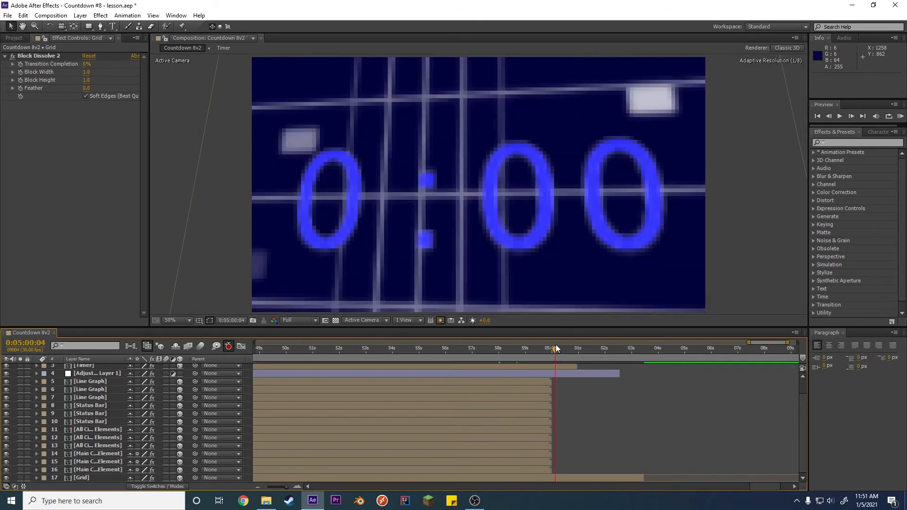
drag(551, 348, 552, 348)
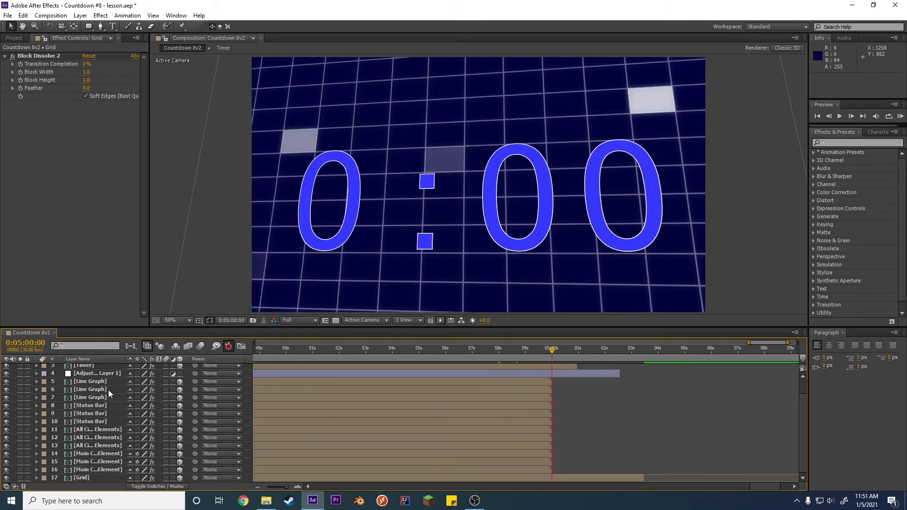
Step: Move the current time to 0:05:00:29 and trim the end of Adjustment Layer 1 to it
drag(556, 349, 593, 355)
key(equal)
key(equal)
key(equal)
key(minus)
key(minus)
key(minus)
key(minus)
drag(690, 375, 608, 374)
Step: Trim the Grid layer so its out point is 0:05:00:29, undoing the cut that ends one frame early
scroll(679, 375, up, 6)
scroll(608, 374, down, 6)
scroll(609, 477, up, 6)
drag(642, 477, 534, 477)
scroll(535, 477, down, 6)
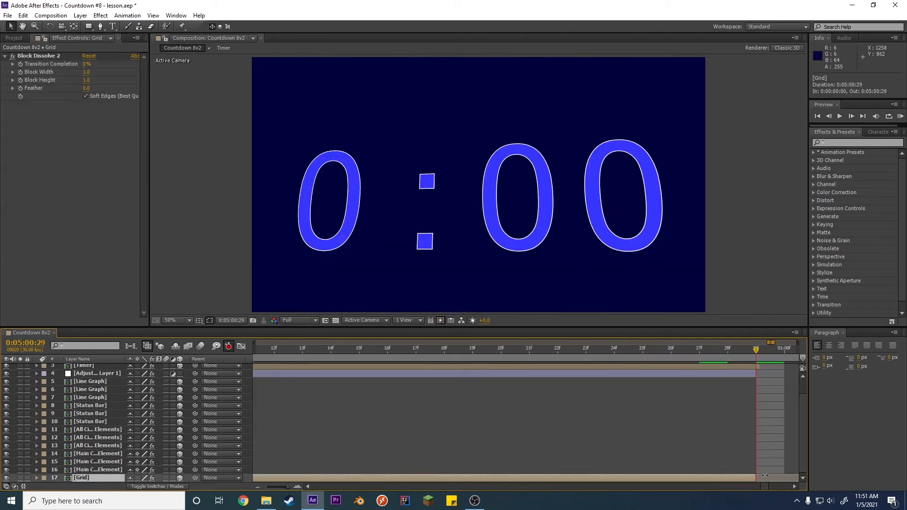
key(ctrl+z)
scroll(761, 468, down, 8)
scroll(375, 466, up, 2)
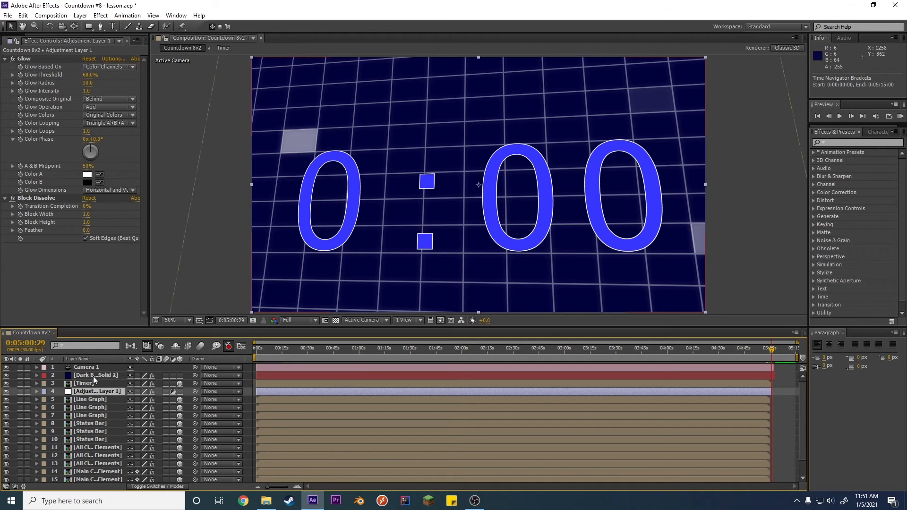
Step: Return to 0:05:00:00 and paste the copied Block Dissolve keyframes onto Dark Blue Solid 2 and the Timer layer
key(equal)
key(equal)
key(equal)
key(equal)
key(equal)
key(equal)
key(equal)
key(equal)
drag(774, 350, 341, 355)
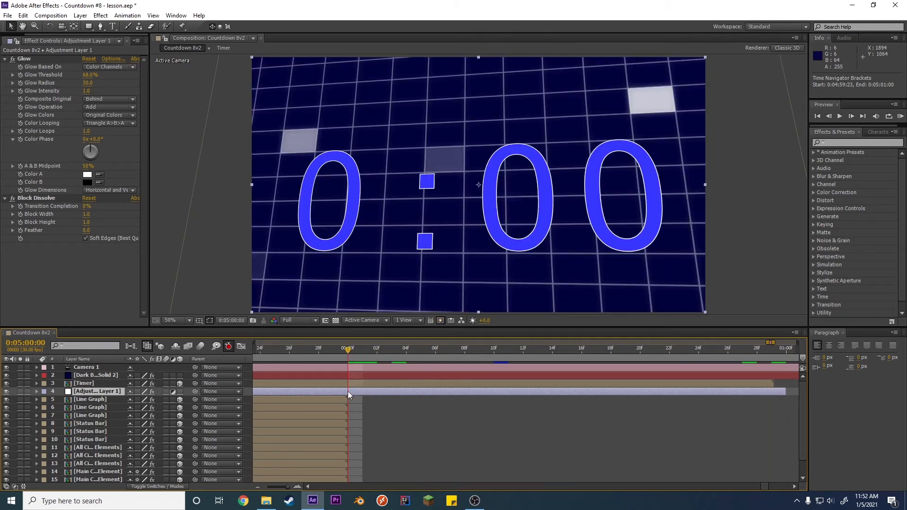
click(90, 375)
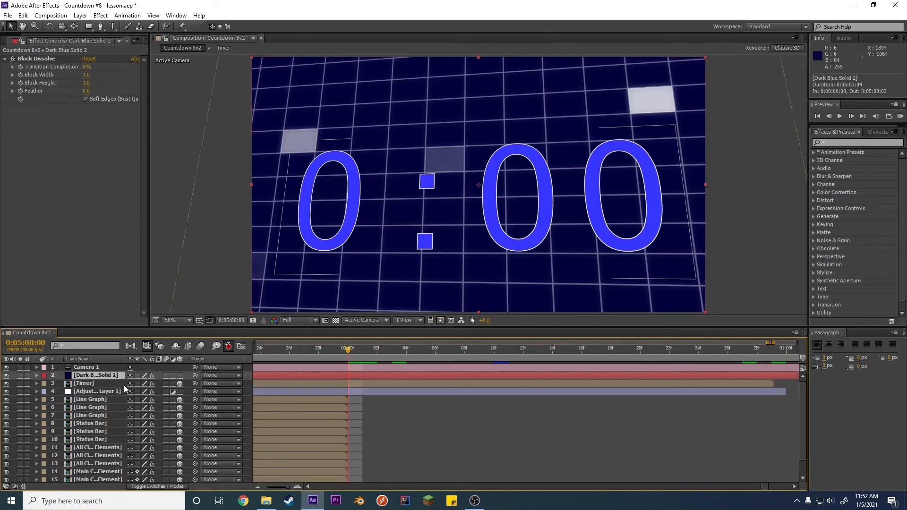
key(ctrl+v)
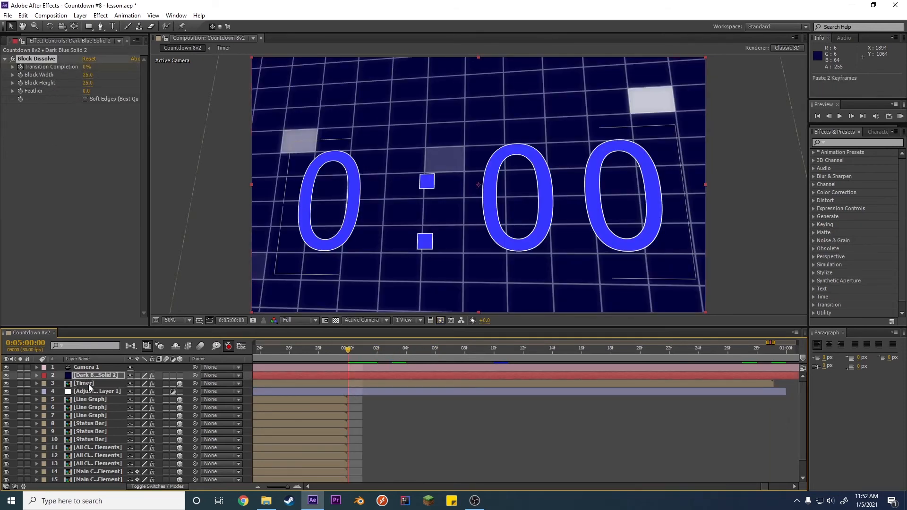
click(87, 383)
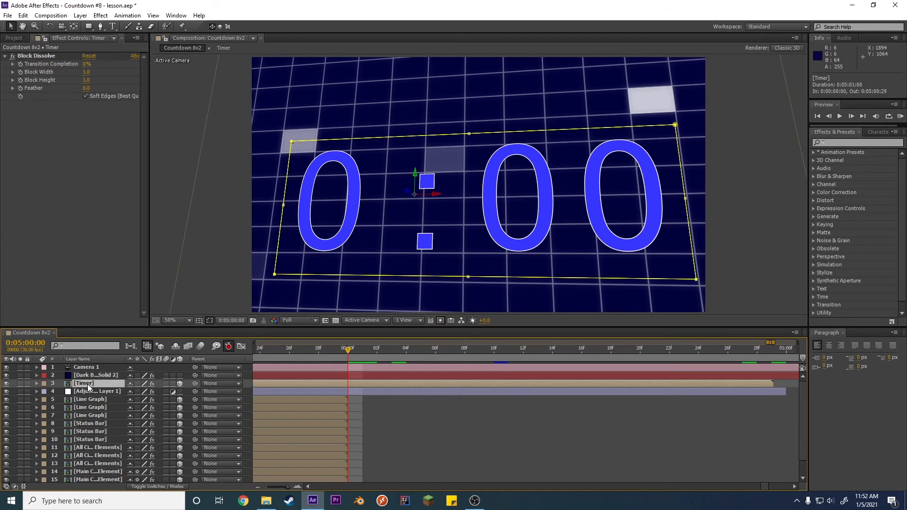
key(ctrl+v)
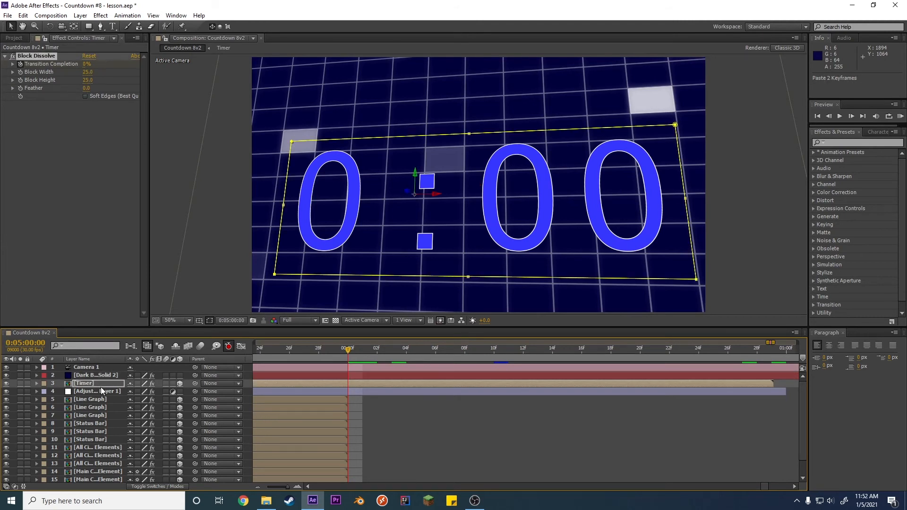
Step: Paste the copied Block Dissolve keyframes onto Adjustment Layer 1 and the Grid layer at 0:05:00:00
scroll(116, 395, down, 1)
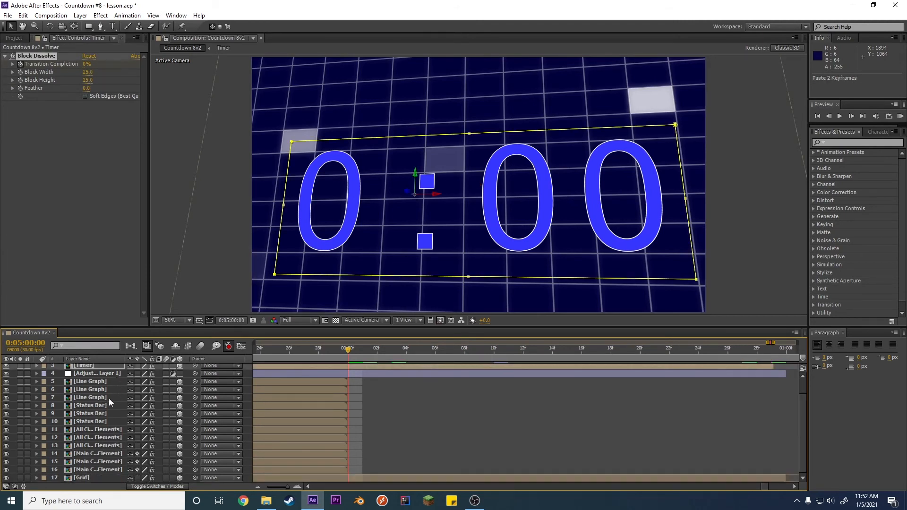
click(99, 373)
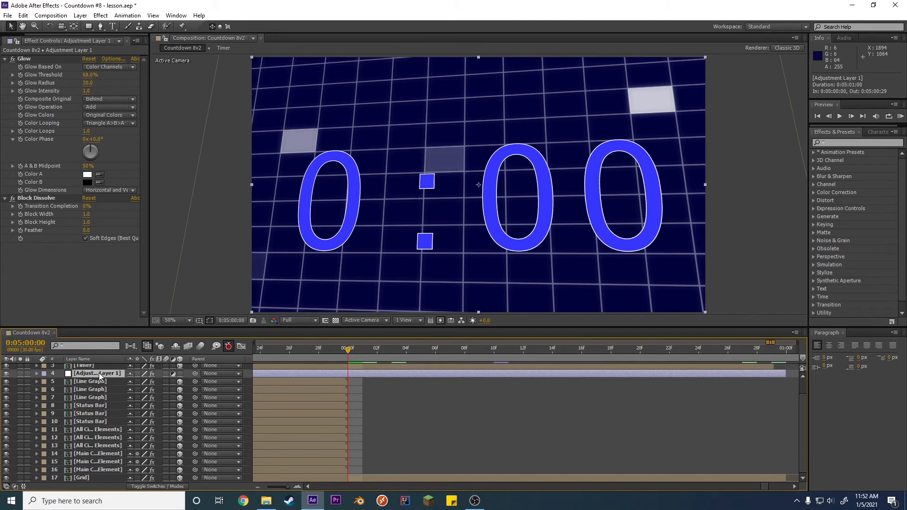
key(ctrl+v)
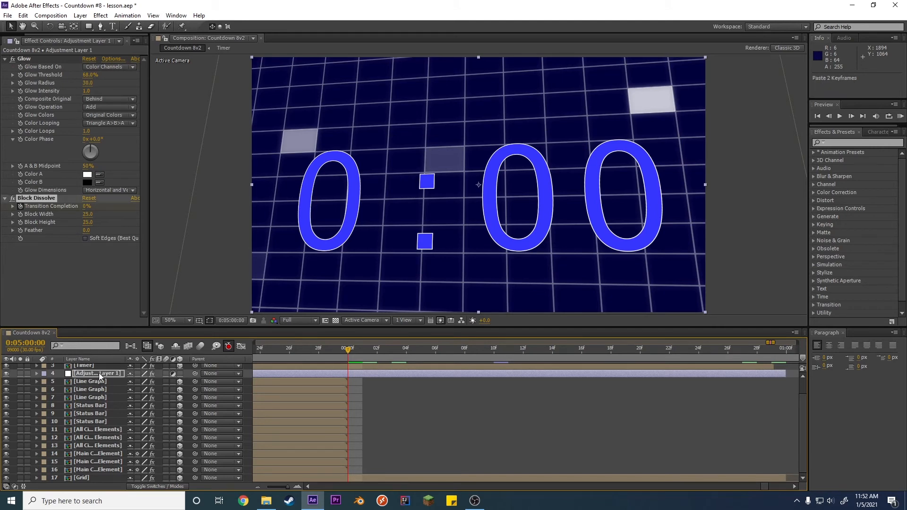
click(86, 478)
key(ctrl+v)
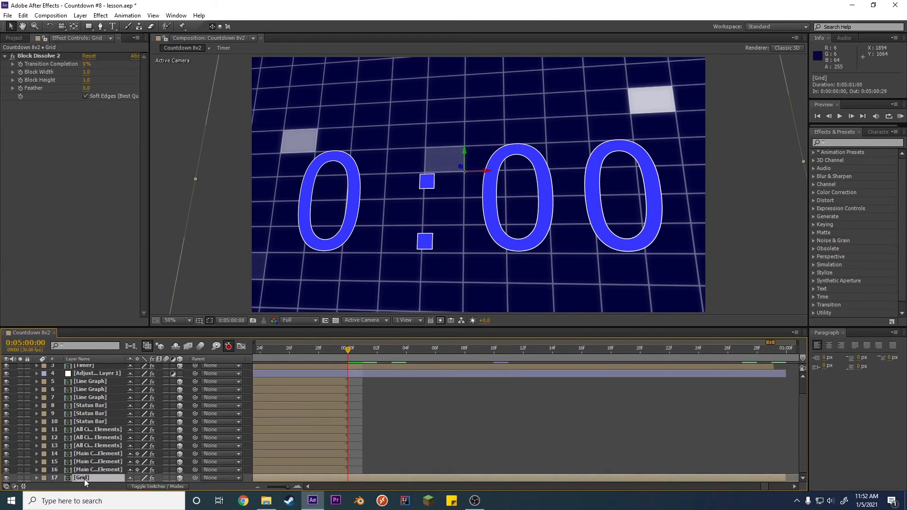
Step: Inspect the final dissolve at 0:05:00:10 to 0:05:00:18, and preview the playback from 0:05:00:00 with Dark Blue Solid 2 selected
drag(357, 354, 501, 350)
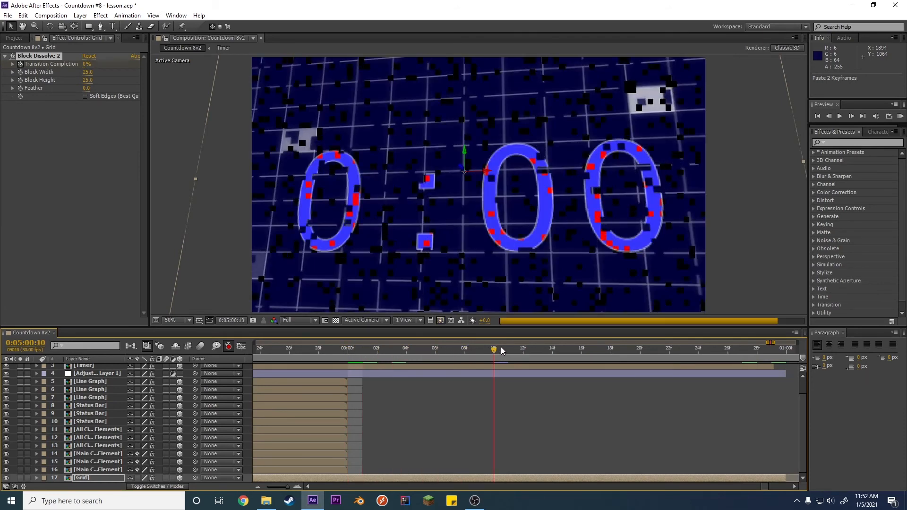
key(Page_Down)
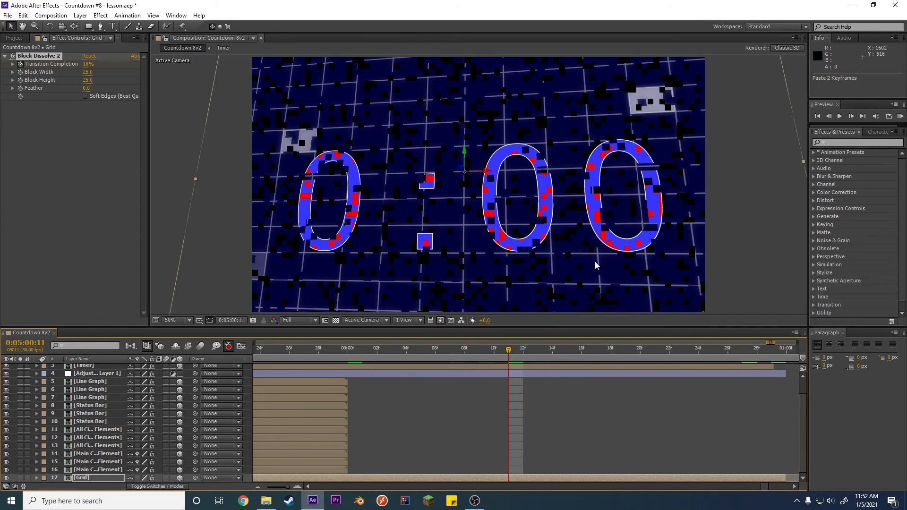
key(Page_Down)
key(Page_Down)
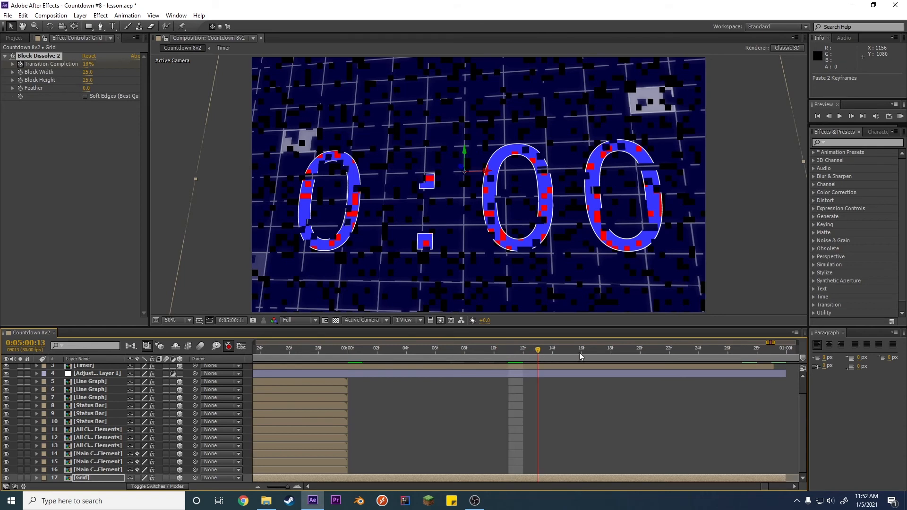
click(606, 353)
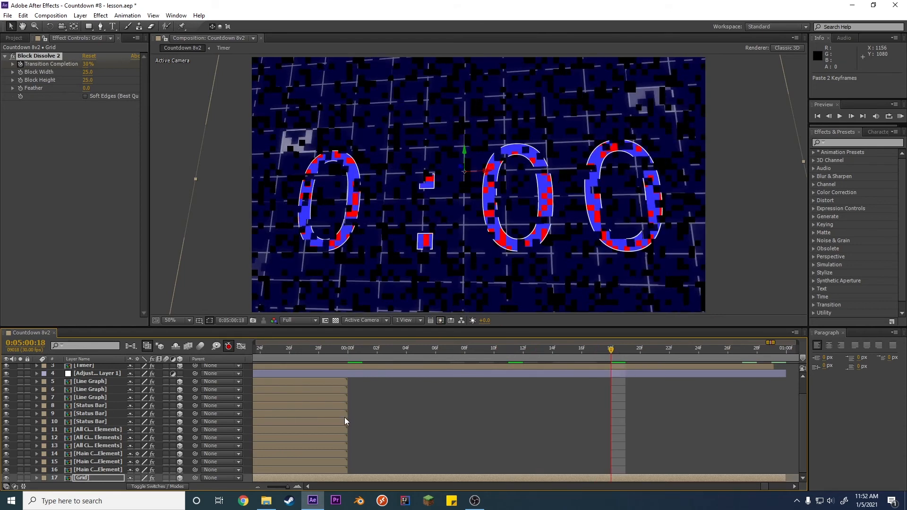
scroll(344, 418, up, 2)
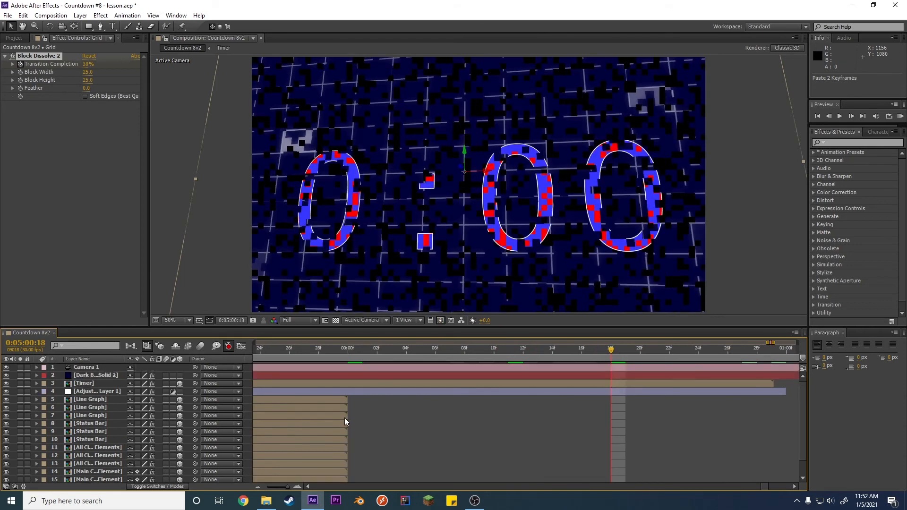
click(94, 375)
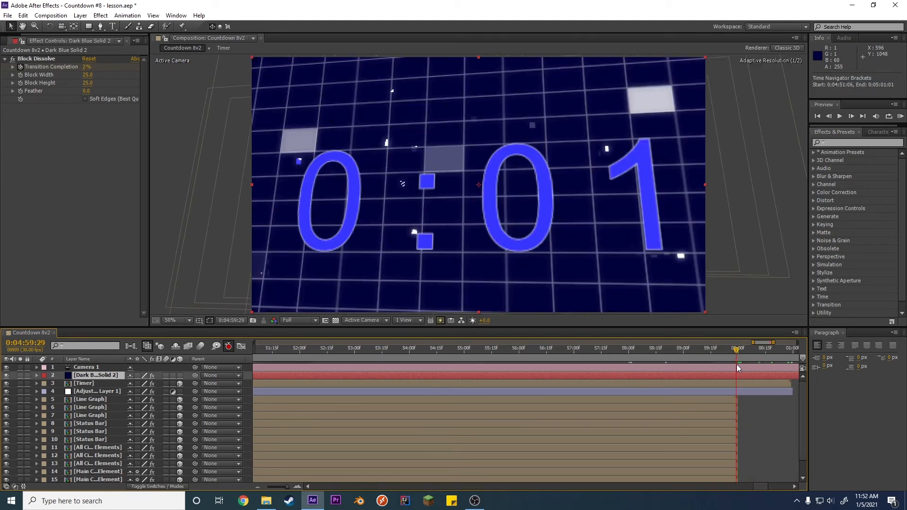
drag(737, 364, 738, 364)
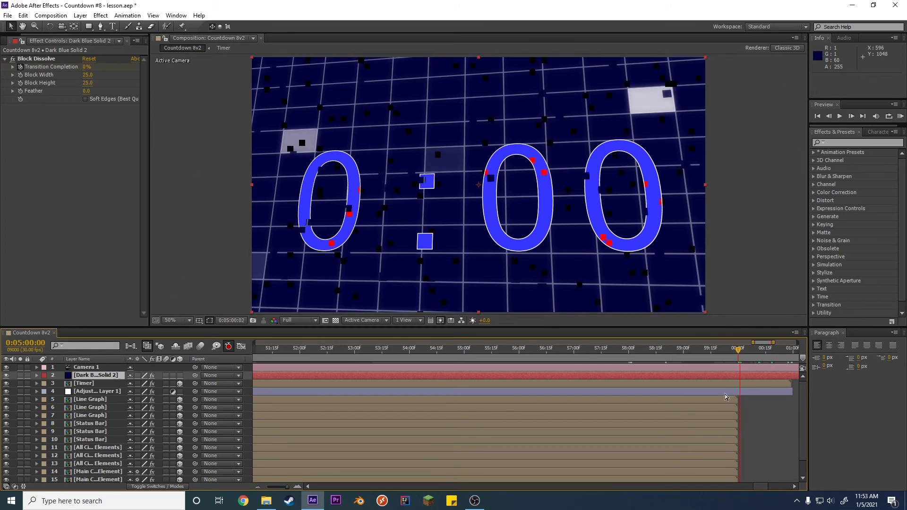
key(space)
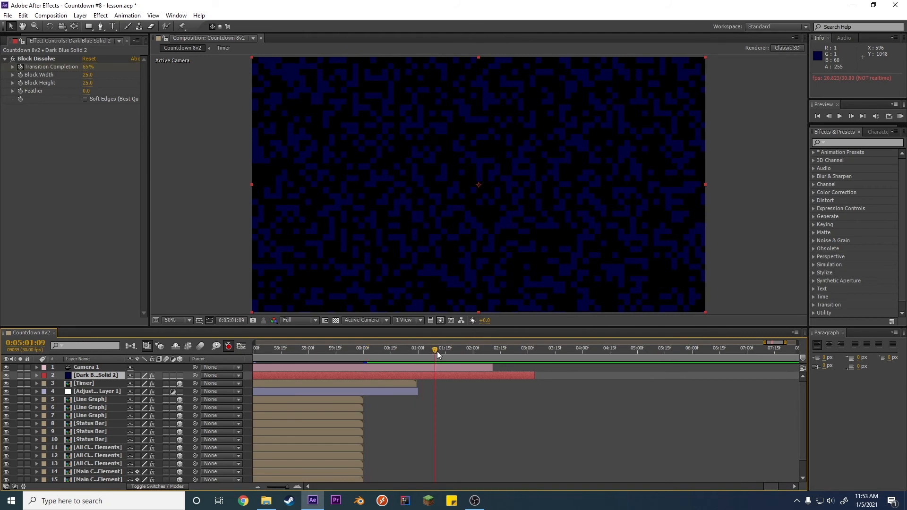
Step: Reveal the Timer layer's Block Dissolve properties and move its final Transition Completion keyframe to 0:05:00:29
drag(422, 349, 419, 350)
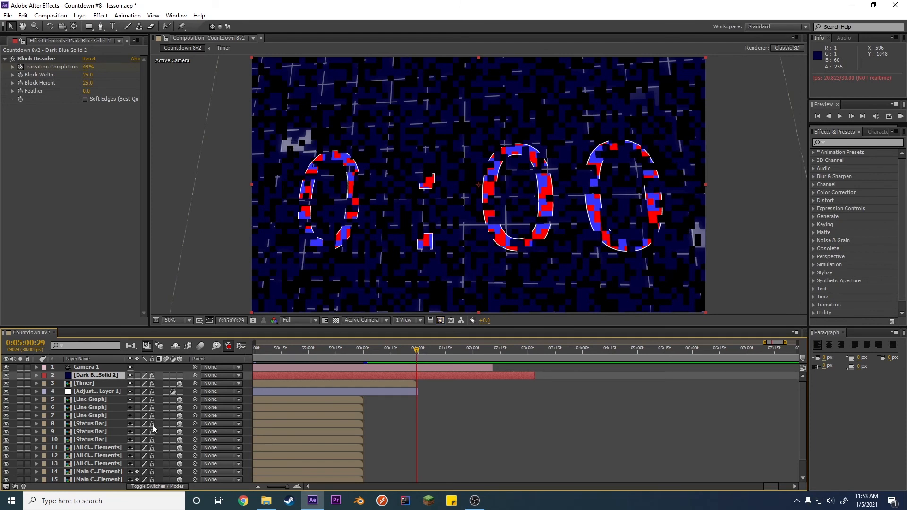
click(92, 375)
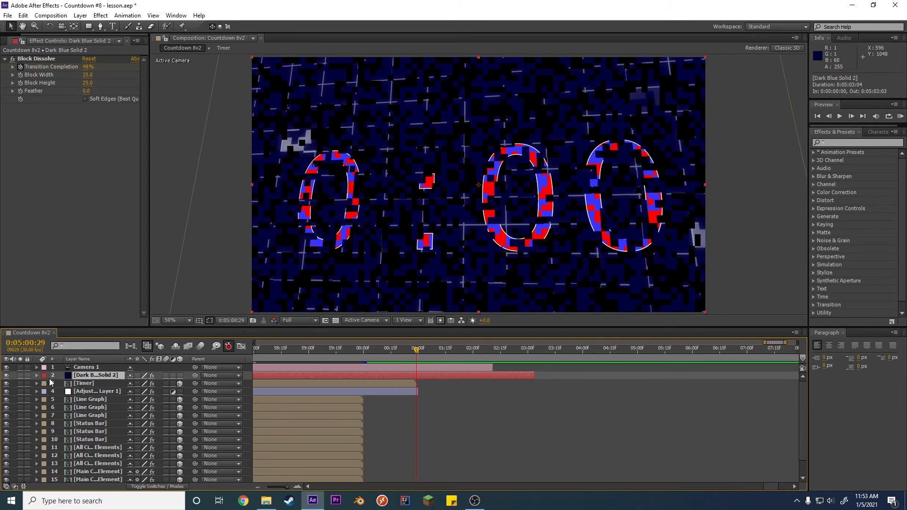
click(81, 384)
drag(392, 358, 365, 364)
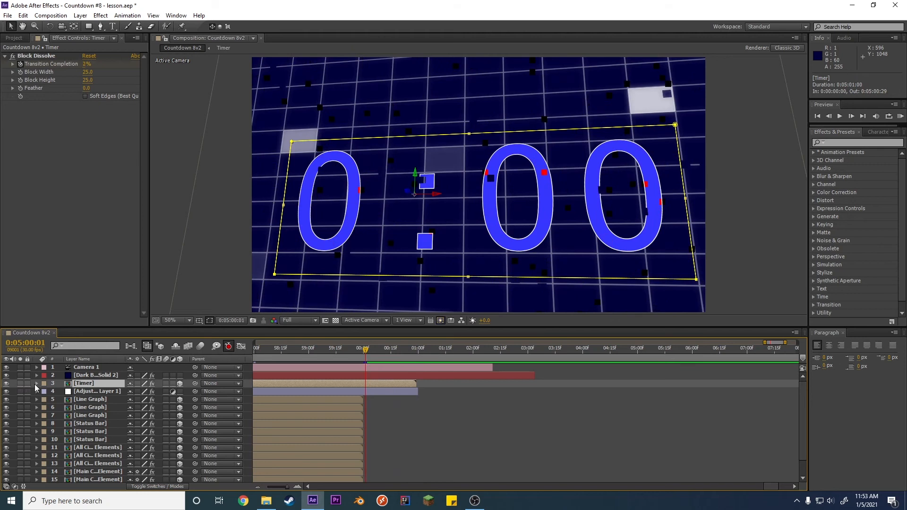
click(35, 384)
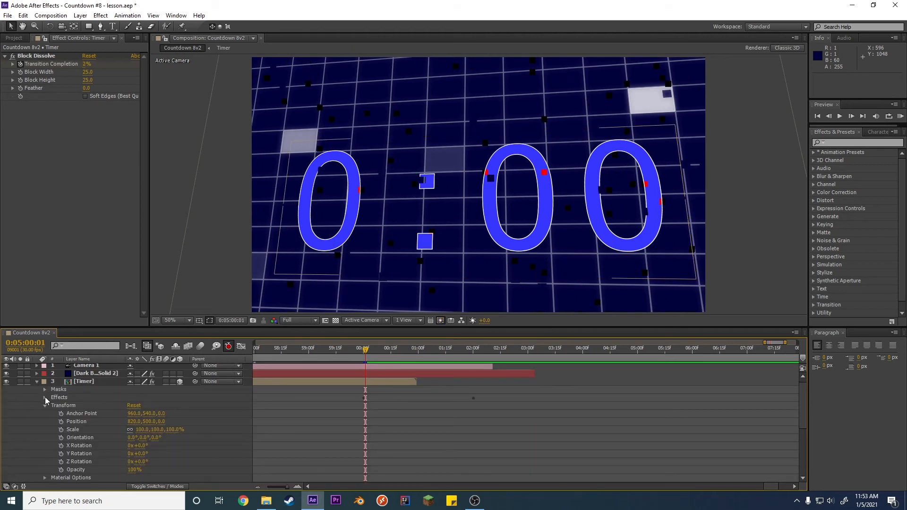
click(53, 405)
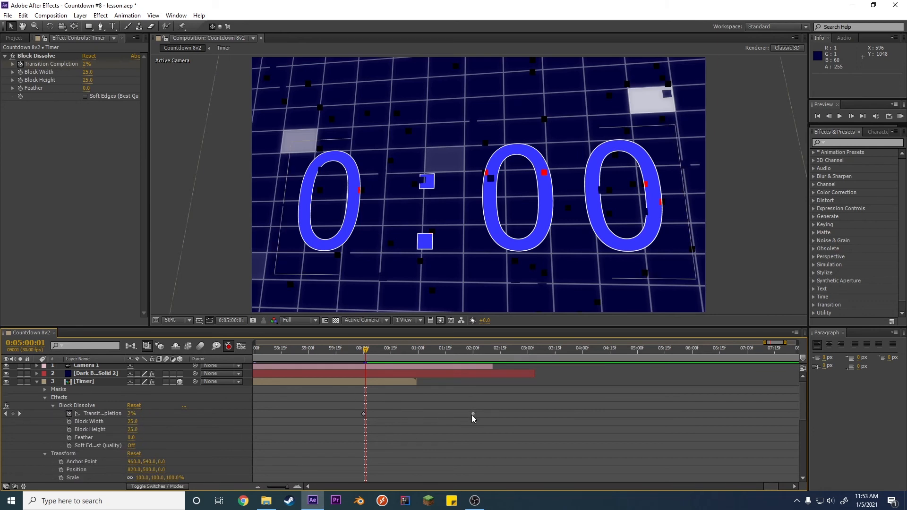
click(19, 413)
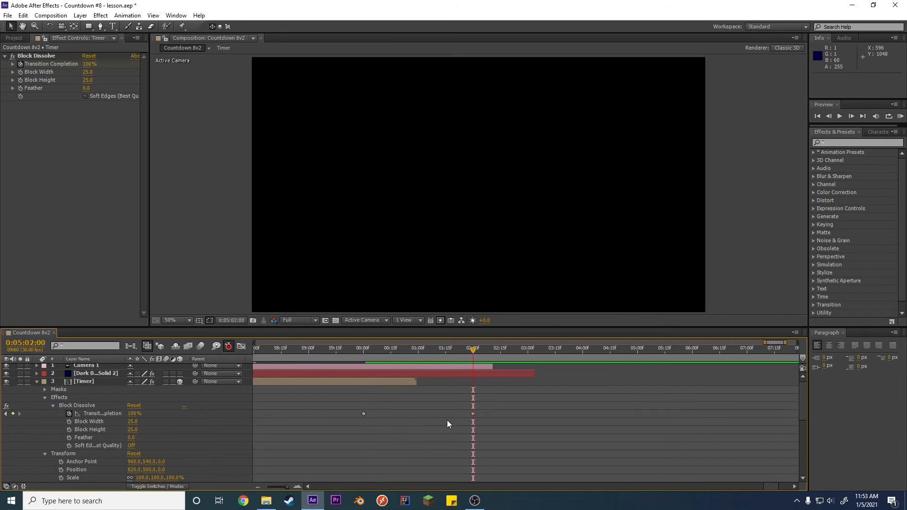
drag(472, 414, 439, 415)
click(417, 353)
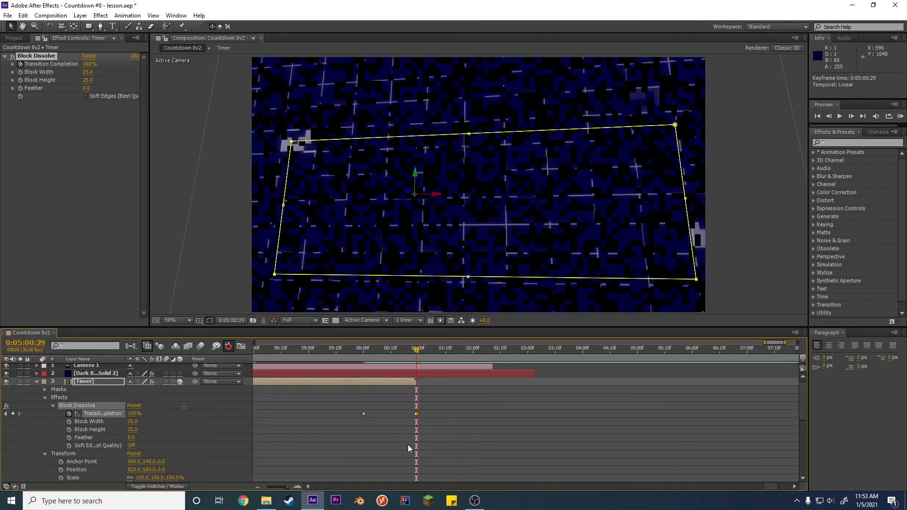
Step: Copy all the Timer layer's Block Dissolve properties, including both Transition Completion keyframes
key(=)
key(=)
key(=)
key(=)
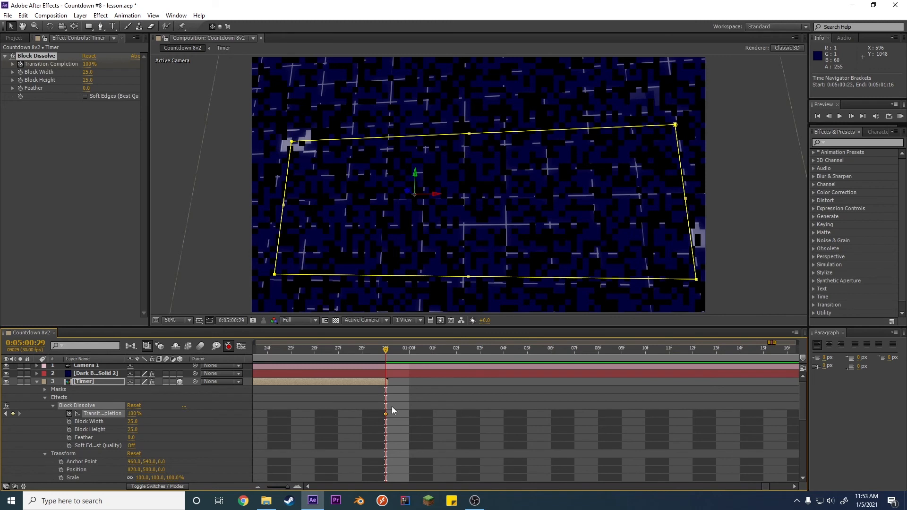
key(minus)
key(minus)
key(minus)
key(minus)
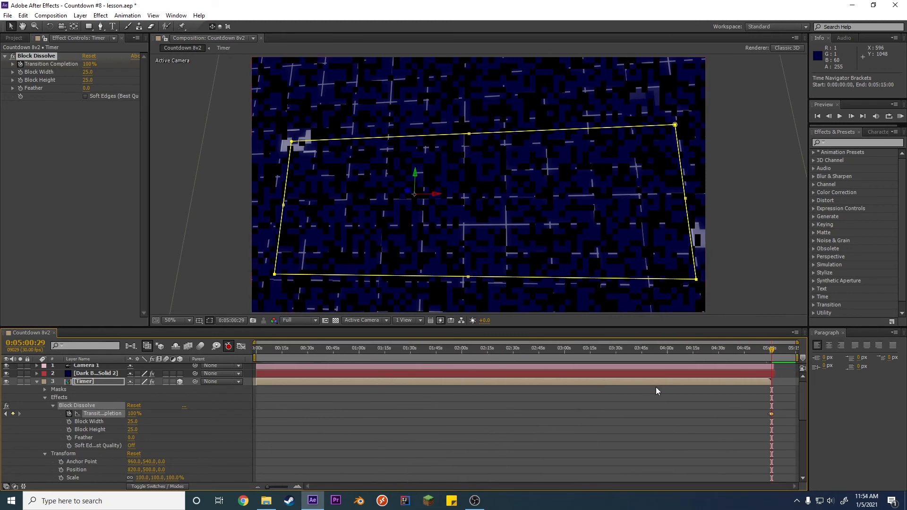
key(=)
key(=)
key(=)
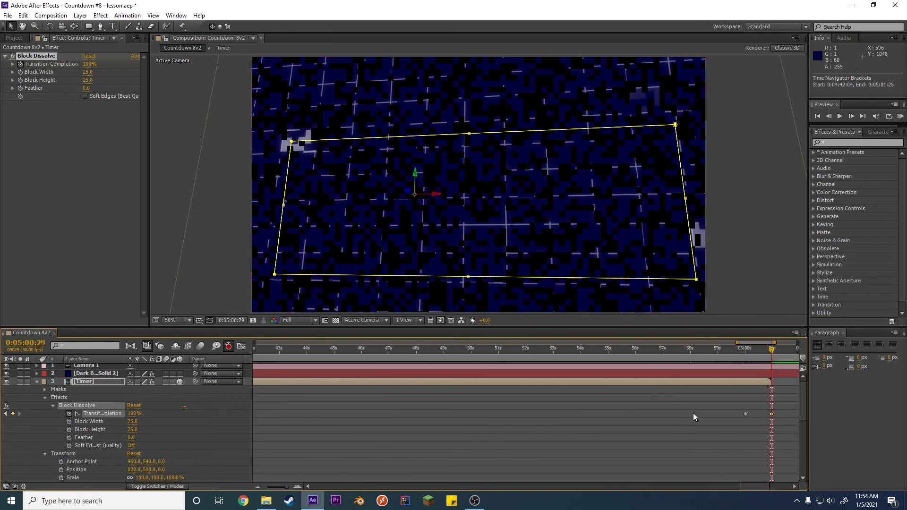
drag(95, 417, 91, 444)
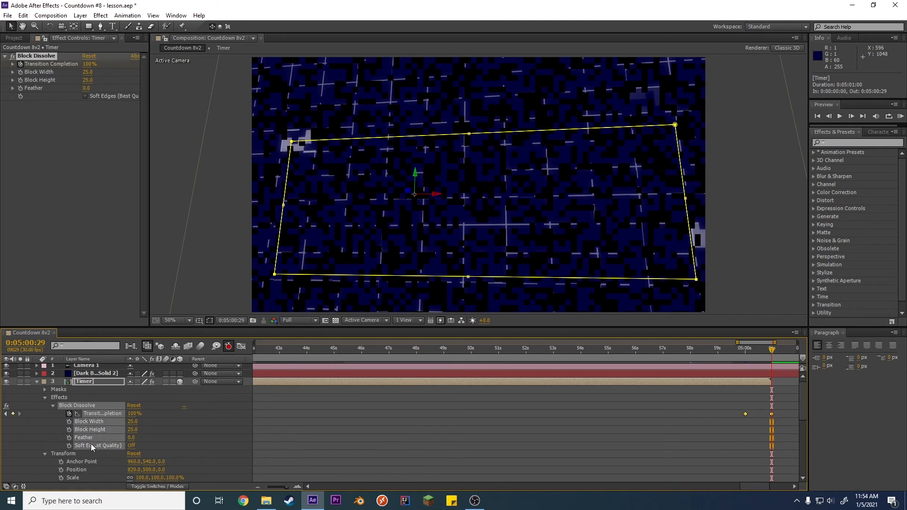
key(ctrl+c)
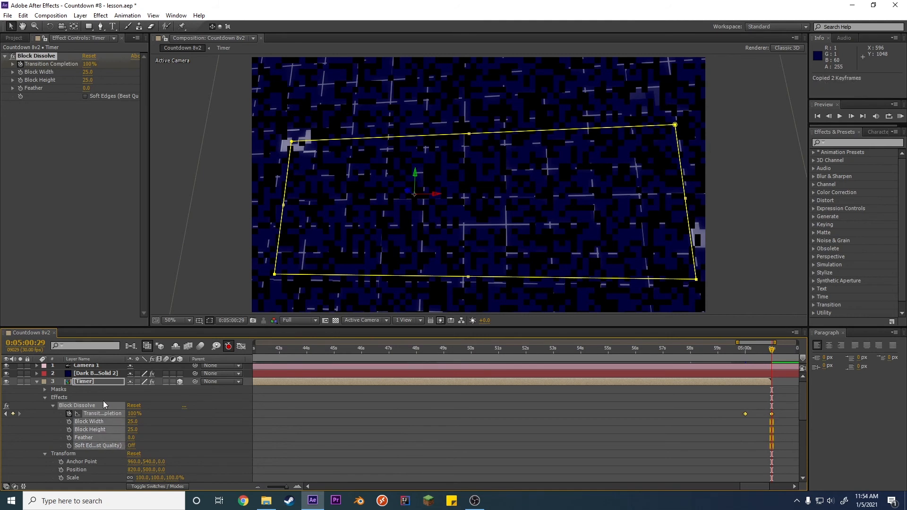
Step: Paste the copied Block Dissolve properties onto Dark Blue Solid 2 and Adjustment Layer 1 at 0:05:00:29
click(37, 382)
click(98, 373)
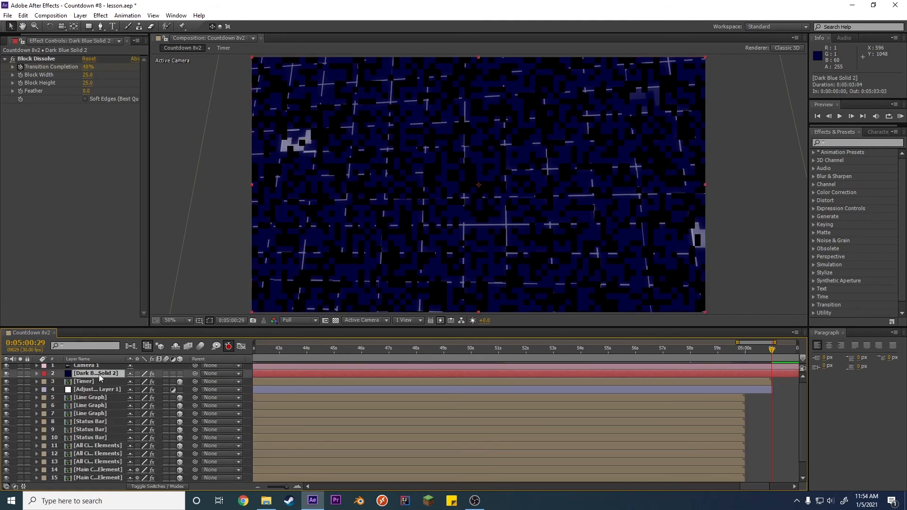
scroll(100, 379, up, 1)
key(ctrl+v)
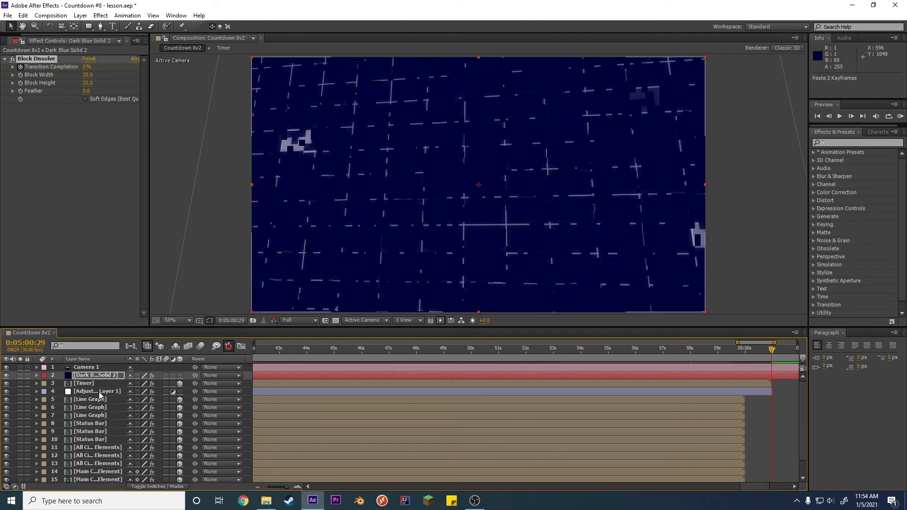
click(99, 392)
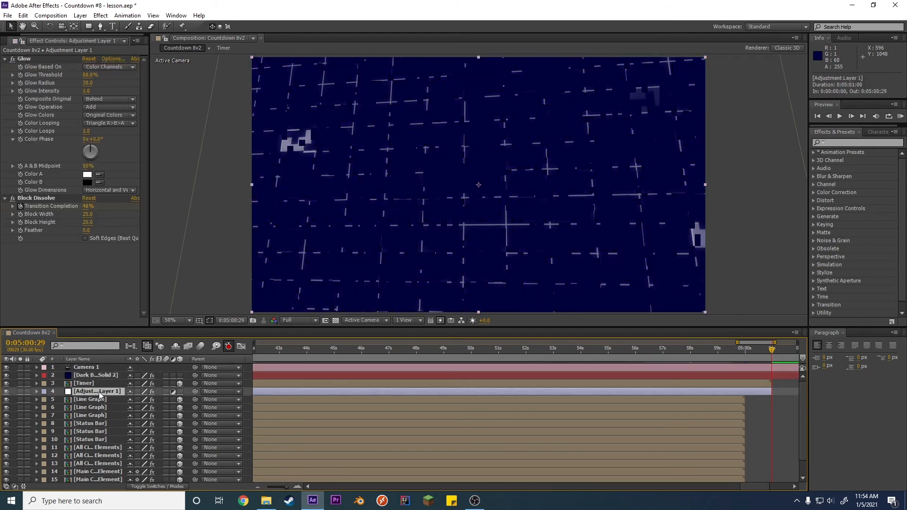
key(ctrl+v)
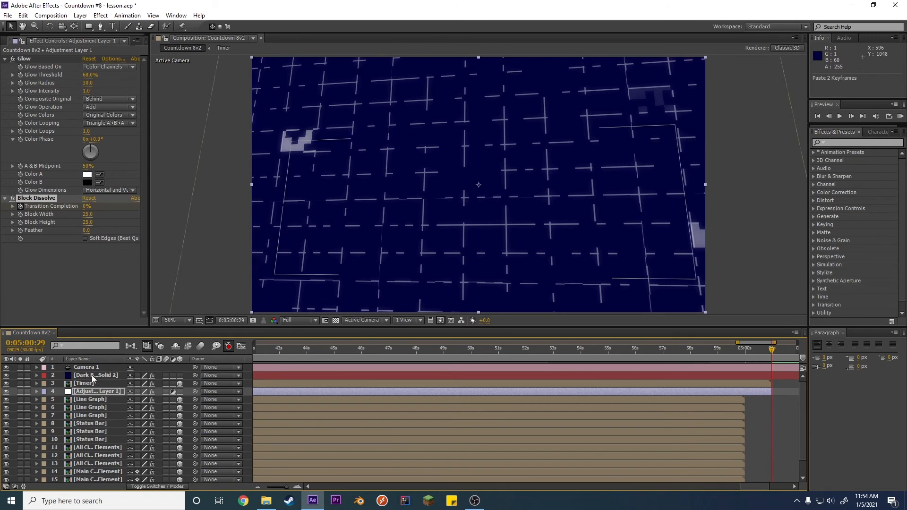
Step: Paste the copied Block Dissolve properties onto the Grid layer at 0:05:00:29
scroll(123, 439, down, 1)
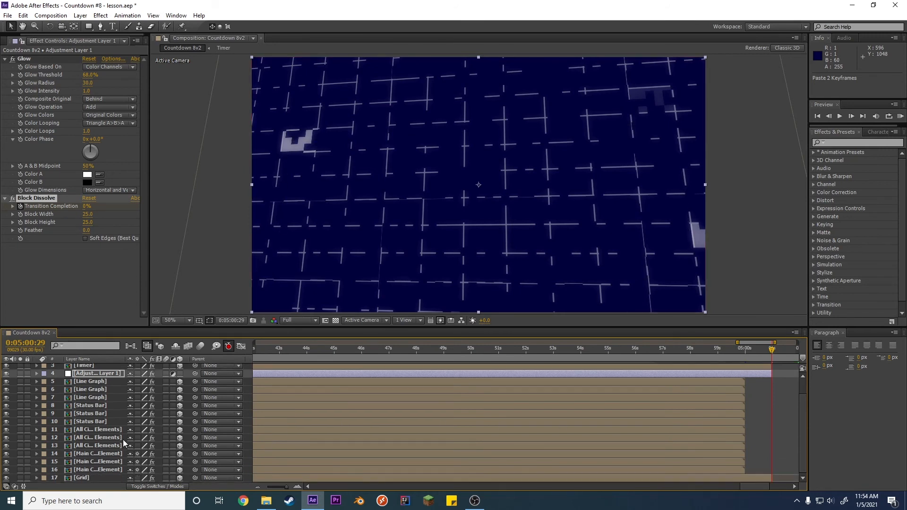
click(78, 474)
click(78, 478)
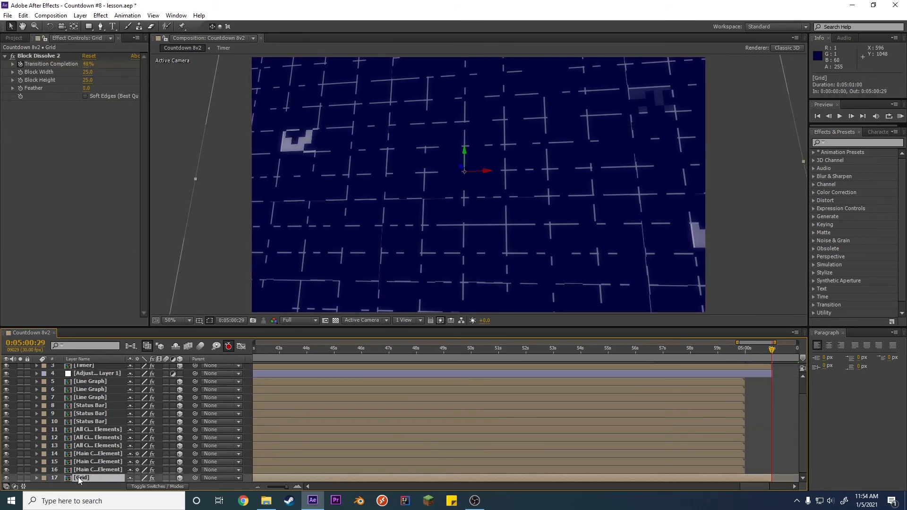
key(ctrl+v)
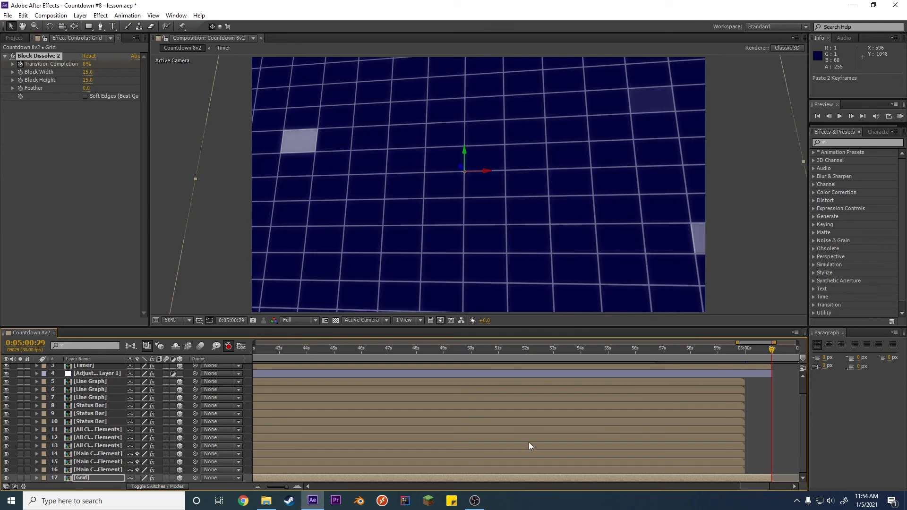
Step: Preview the ending from 0:05:00:00 and again from 0:04:57:27, and return to 0:04:59:25
scroll(749, 383, up, 1)
drag(779, 348, 747, 355)
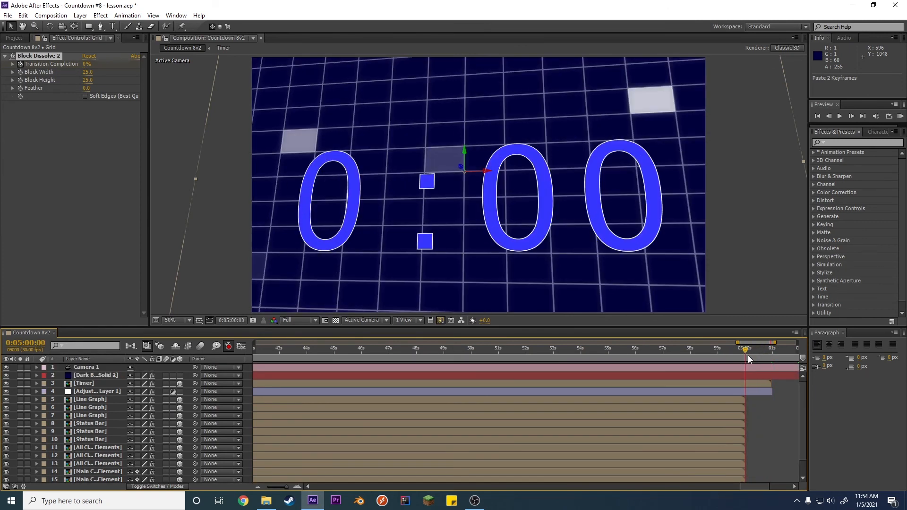
key(space)
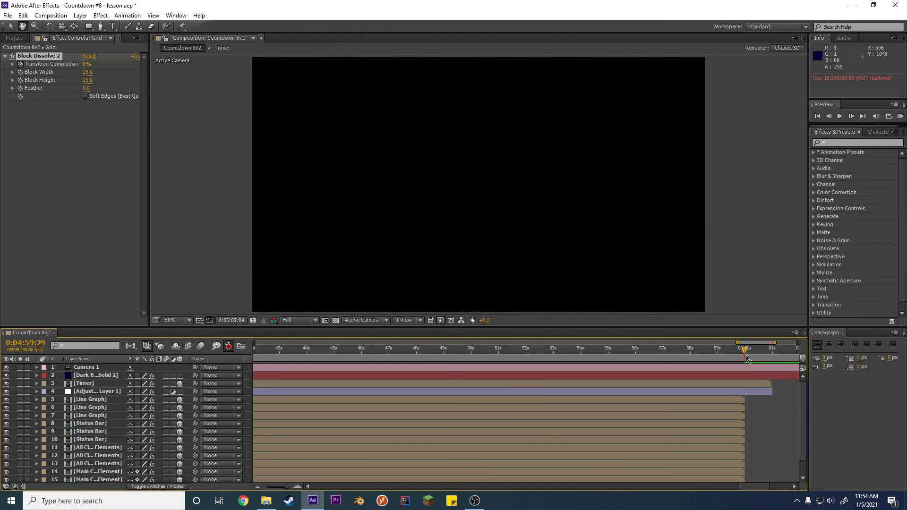
key(space)
scroll(747, 356, down, 2)
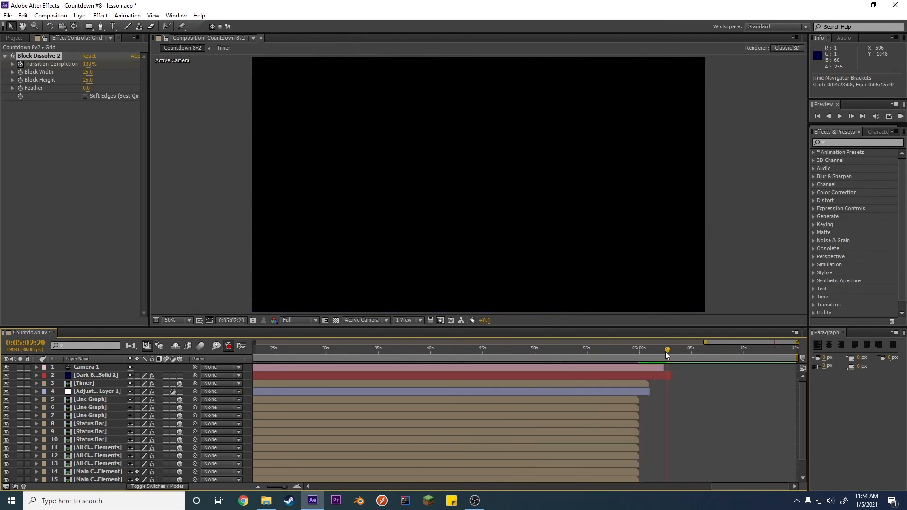
drag(667, 355, 637, 353)
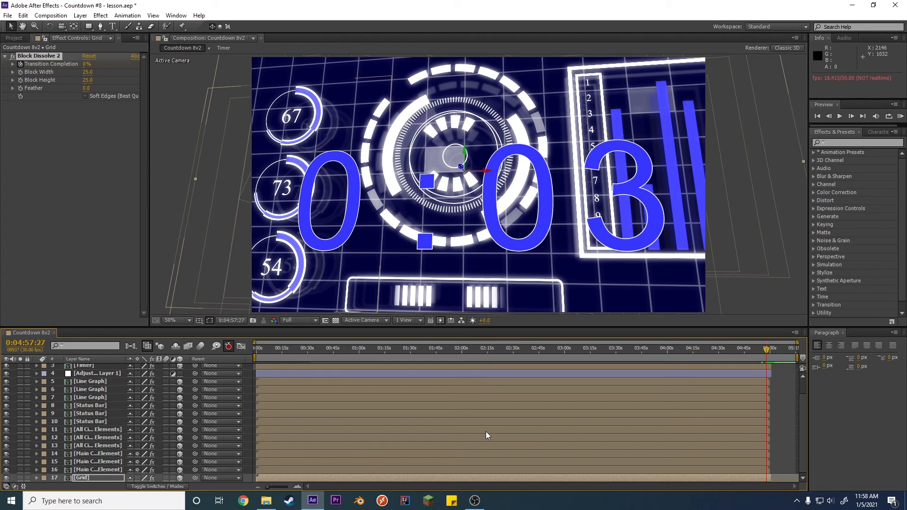
key(KP_0)
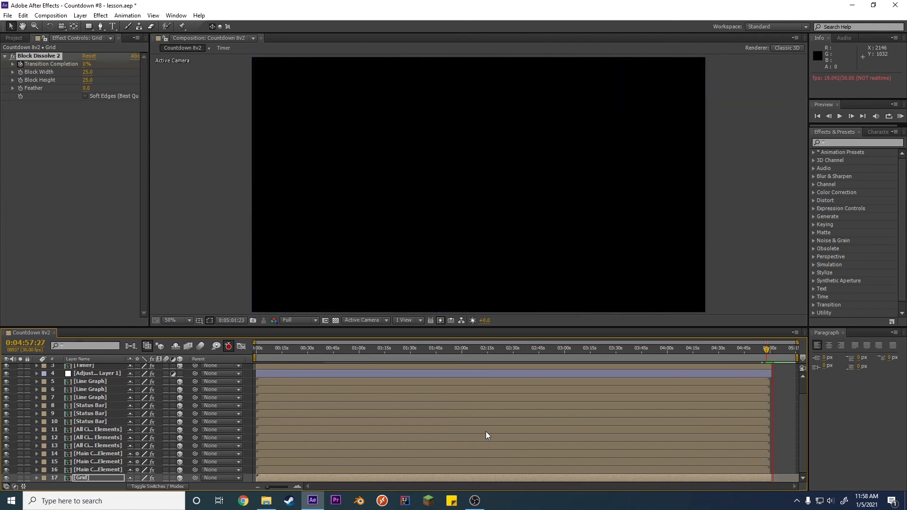
key(space)
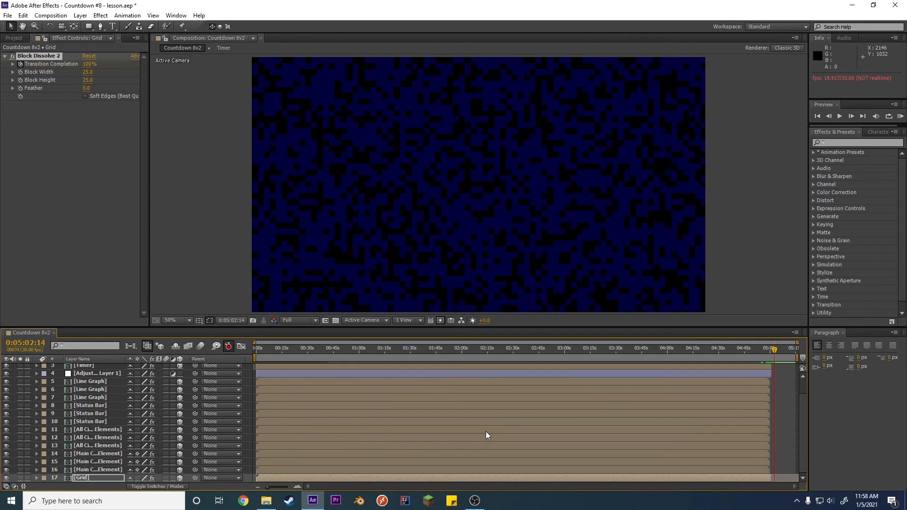
click(775, 352)
click(771, 353)
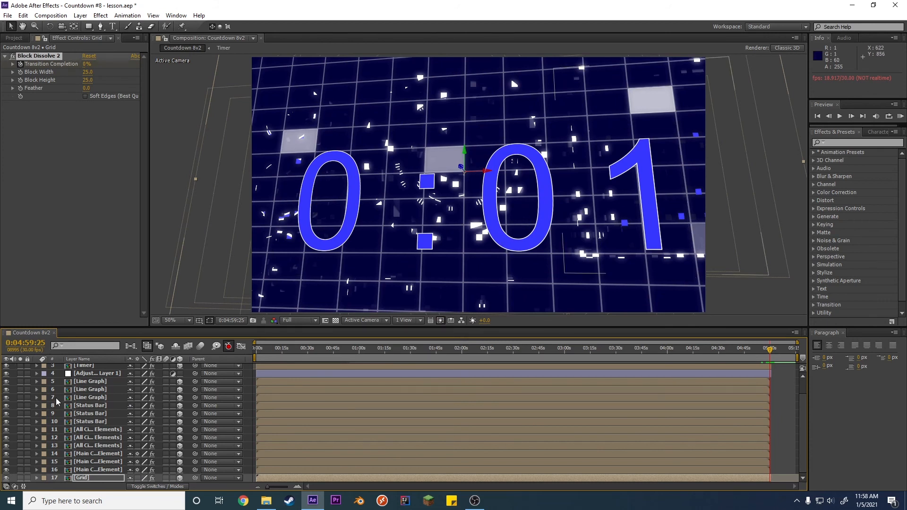
Step: Review Dark Blue Solid 2 and its property groups, and examine the background dissolve around 0:05:02:18
scroll(94, 424, up, 2)
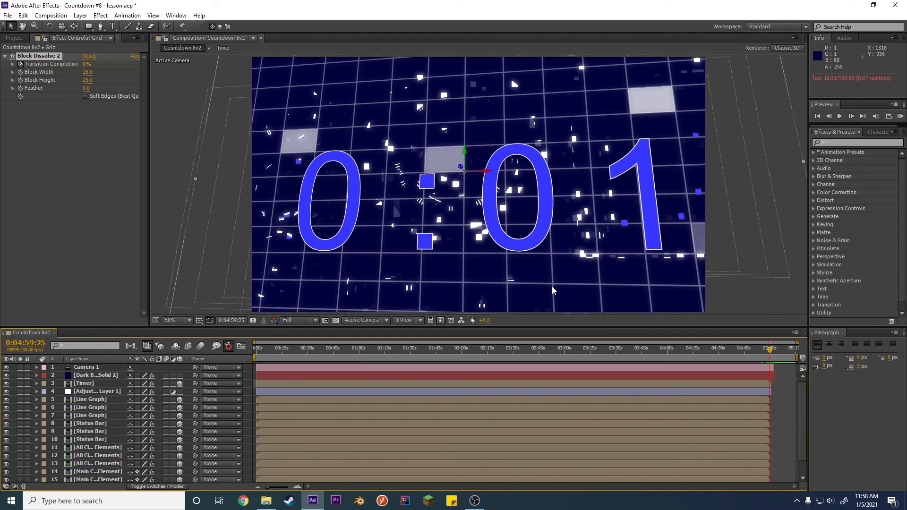
click(117, 376)
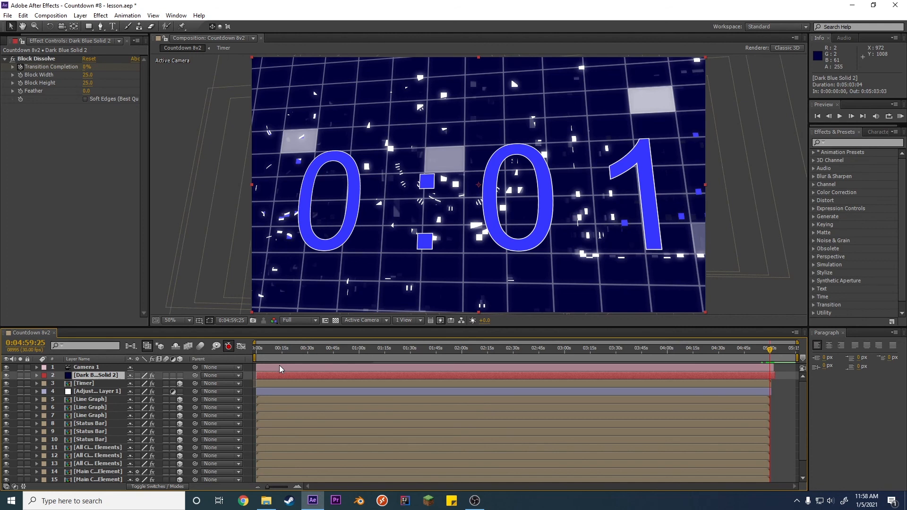
click(37, 376)
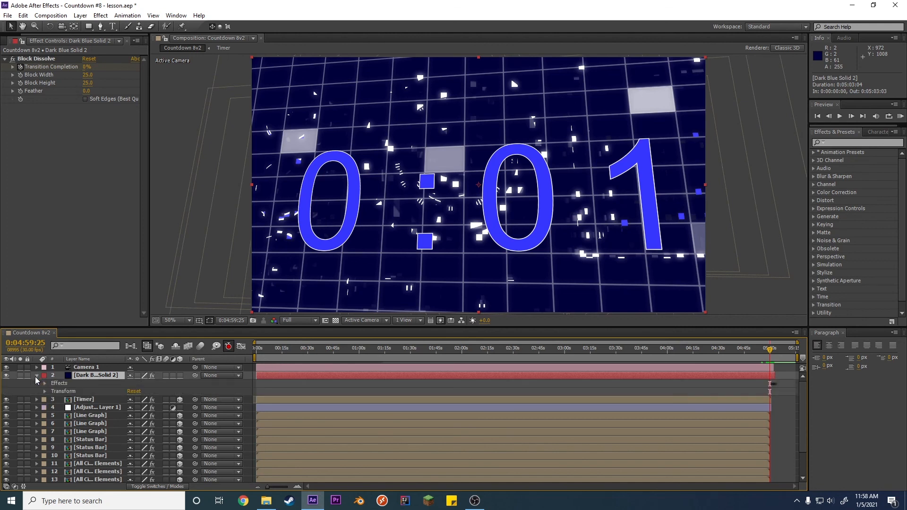
click(36, 375)
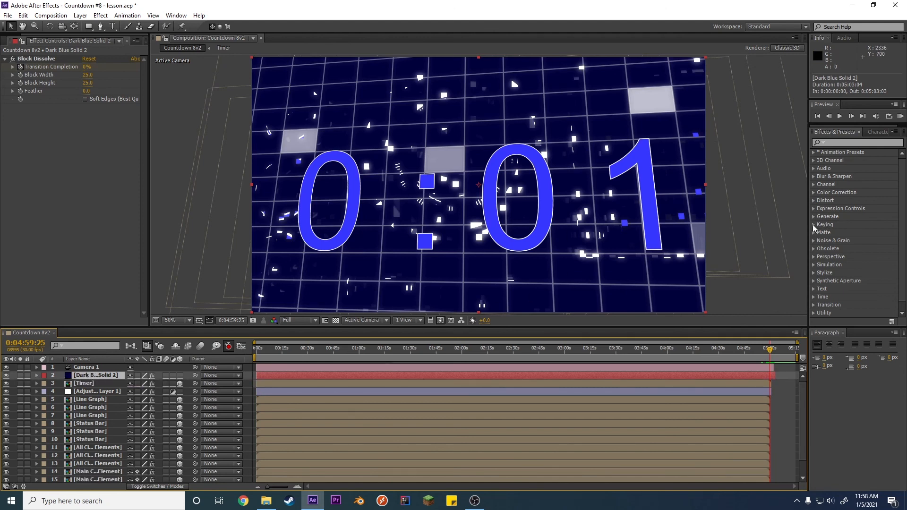
click(774, 351)
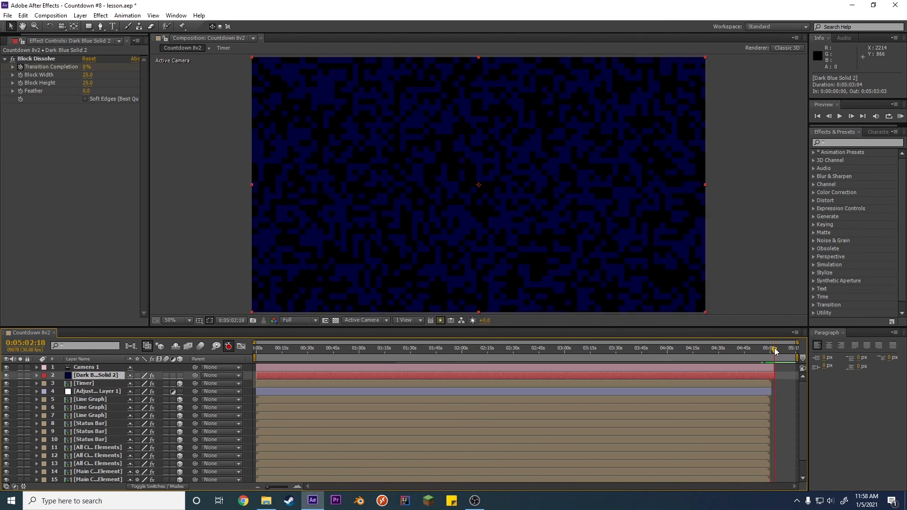
drag(774, 351, 776, 351)
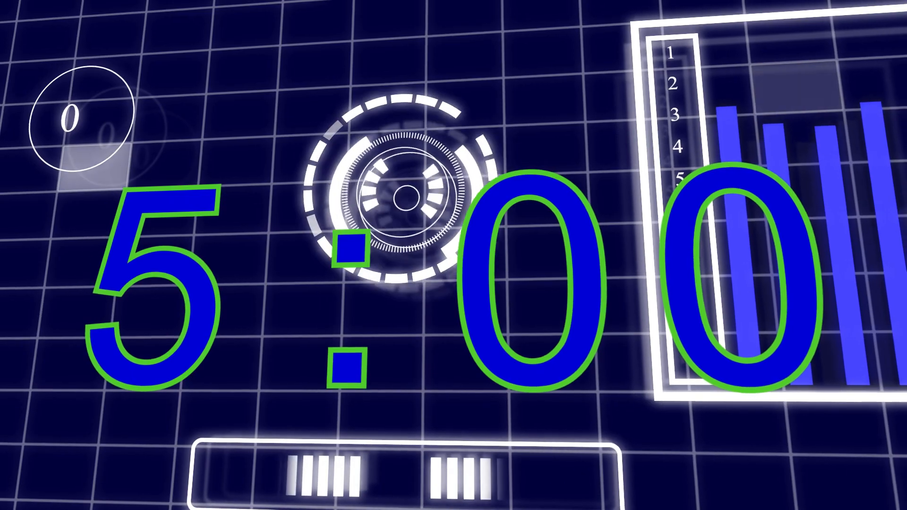